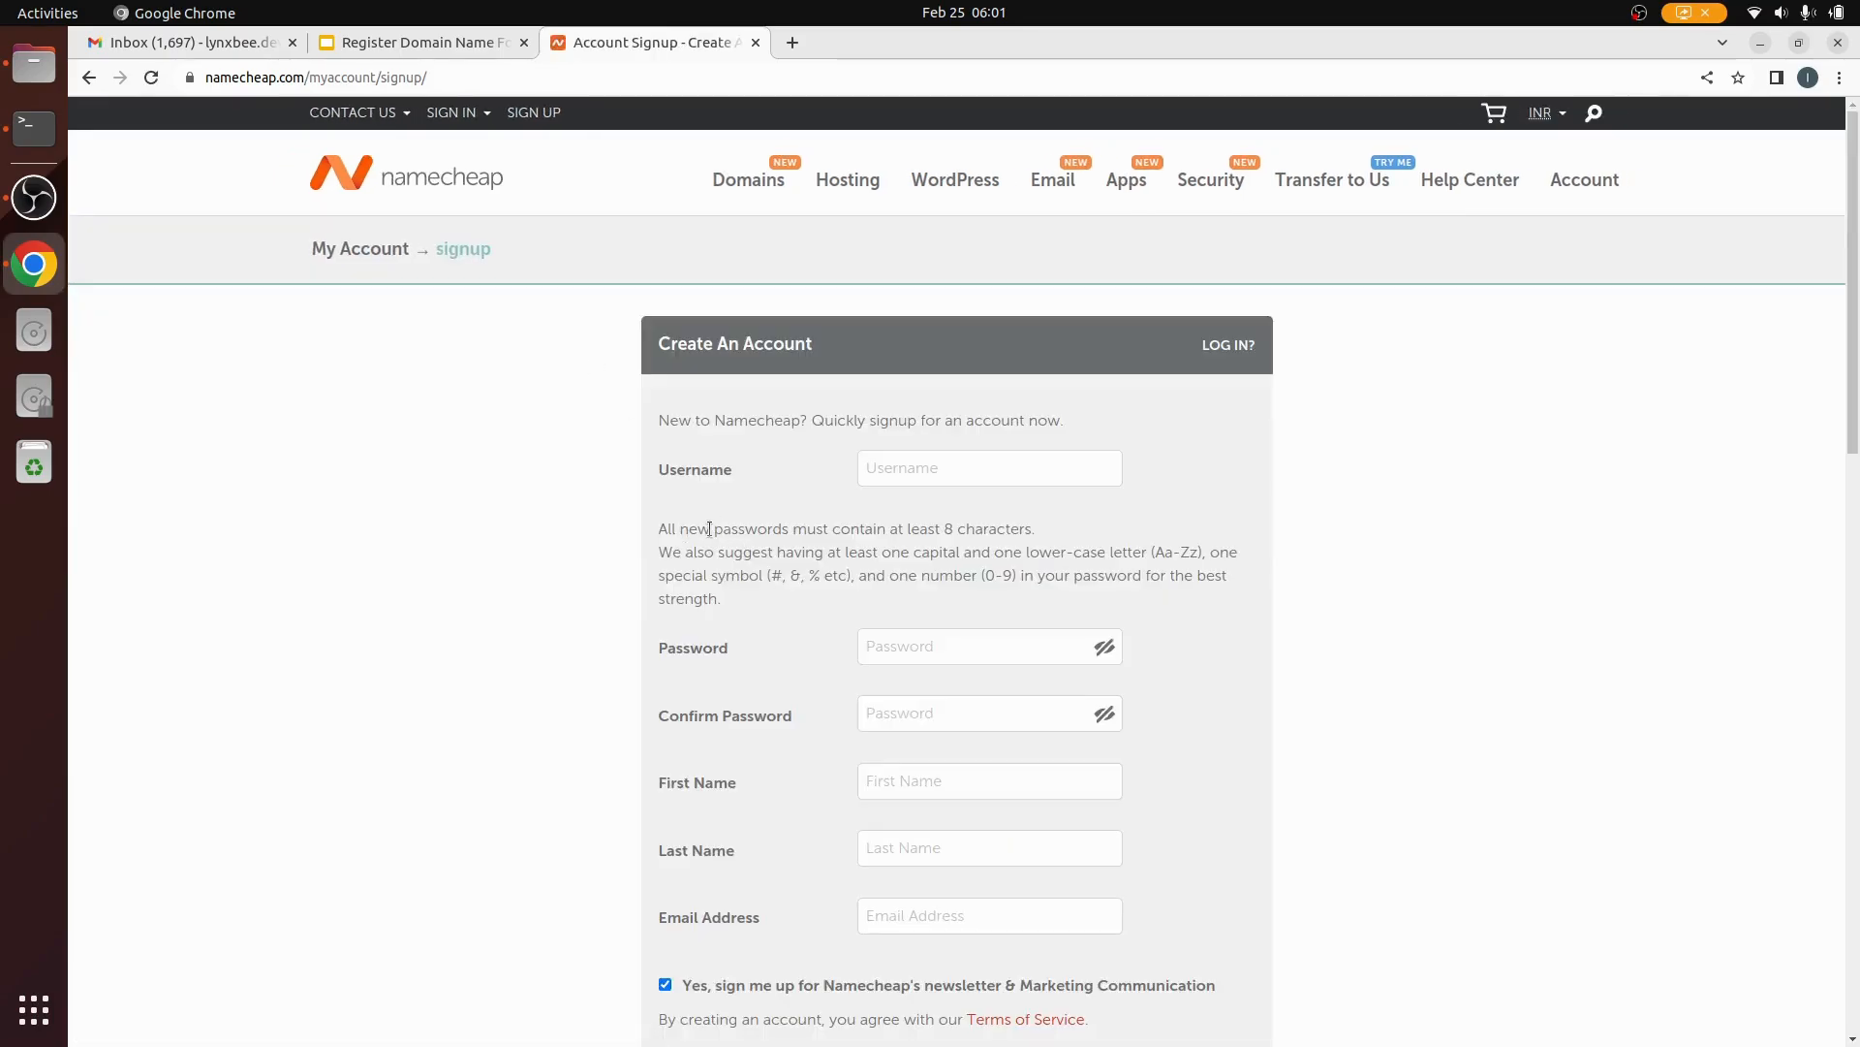
# Step: Enter the account username, then the password and its matching confirmation
pyautogui.click(903, 468)
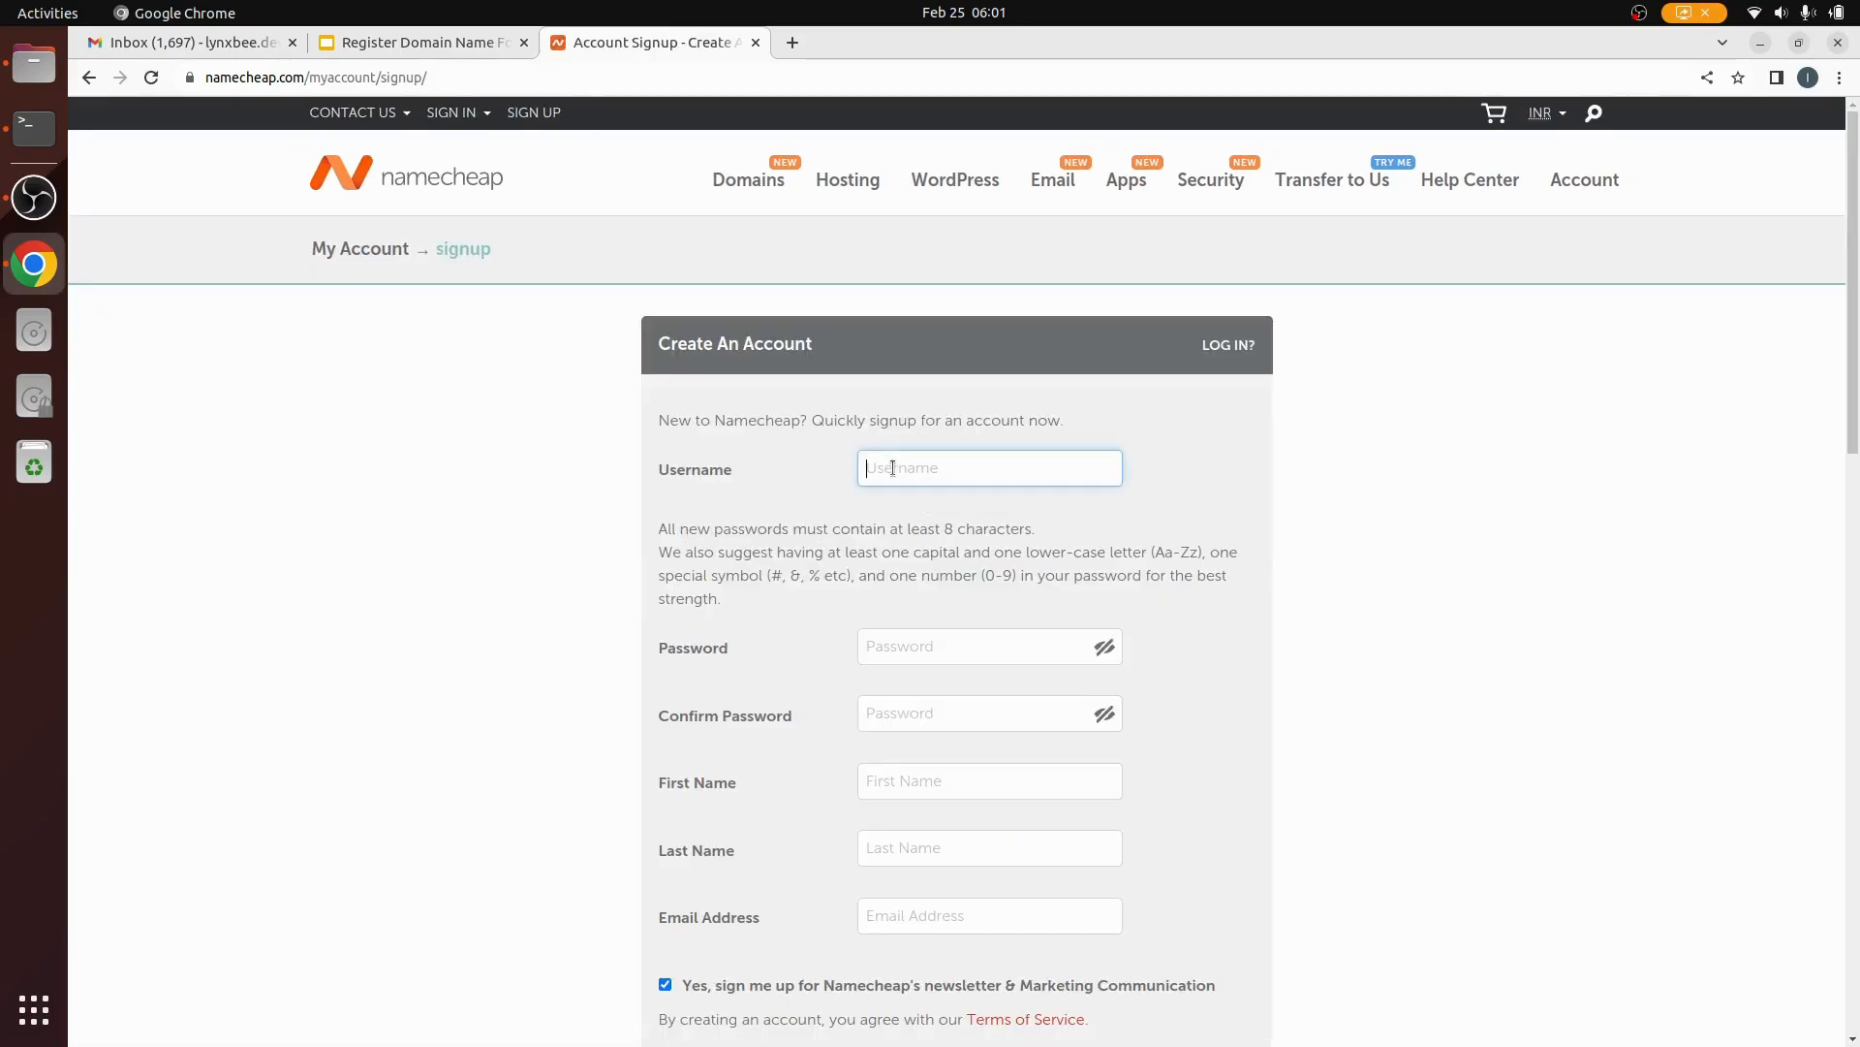
pyautogui.write('lynxbeedev')
pyautogui.click(920, 646)
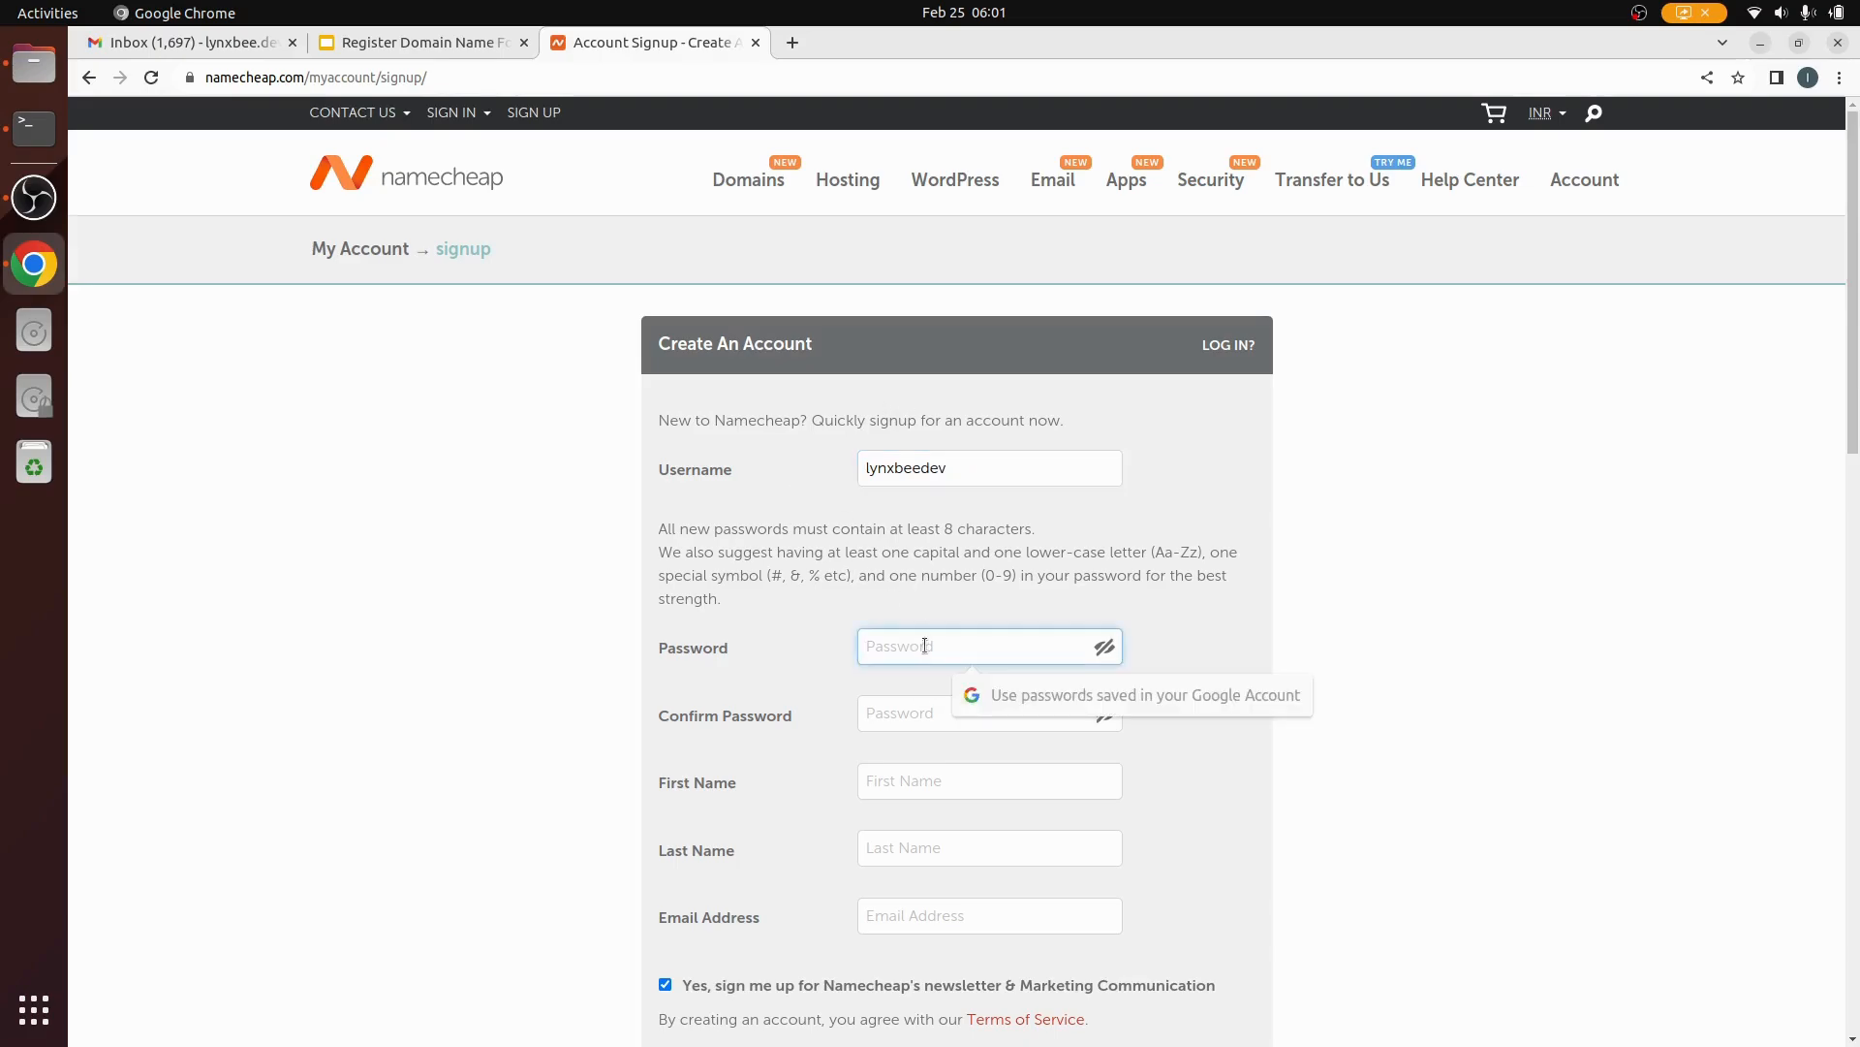
pyautogui.write('•••••••')
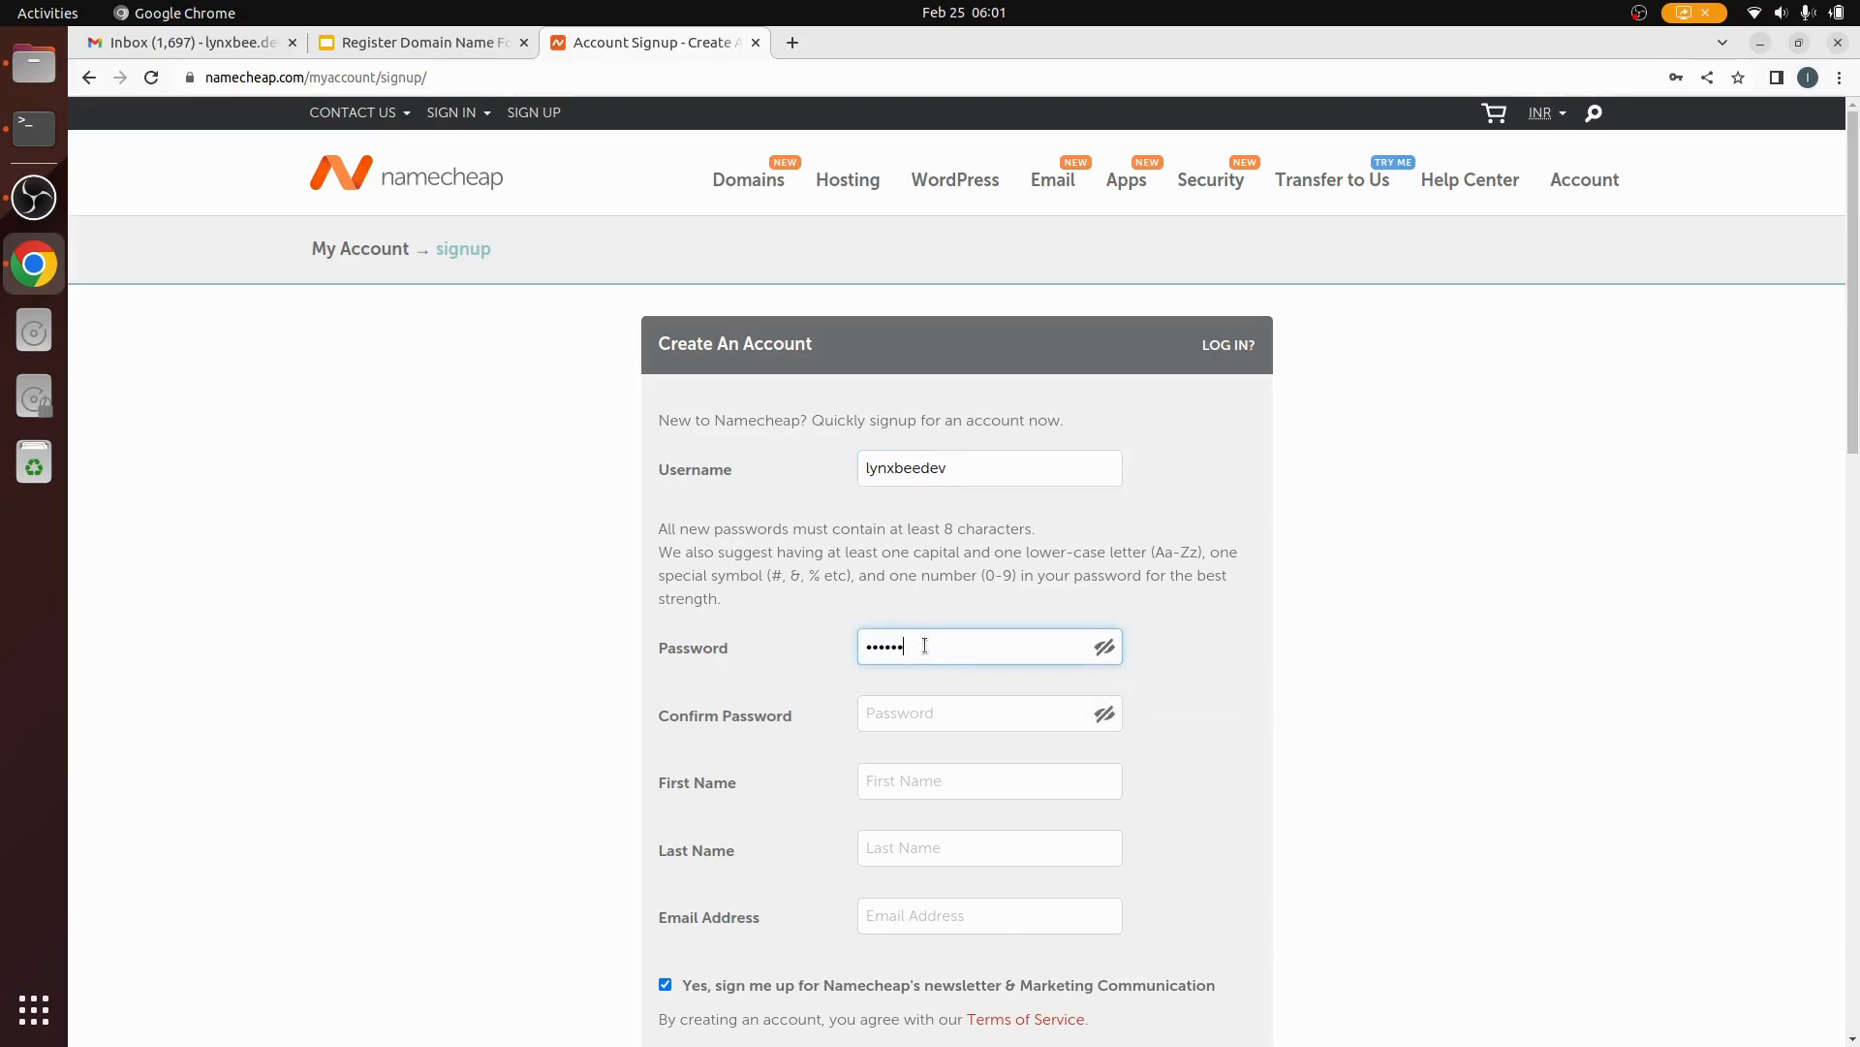
pyautogui.write('•')
pyautogui.click(892, 713)
pyautogui.write('••••••')
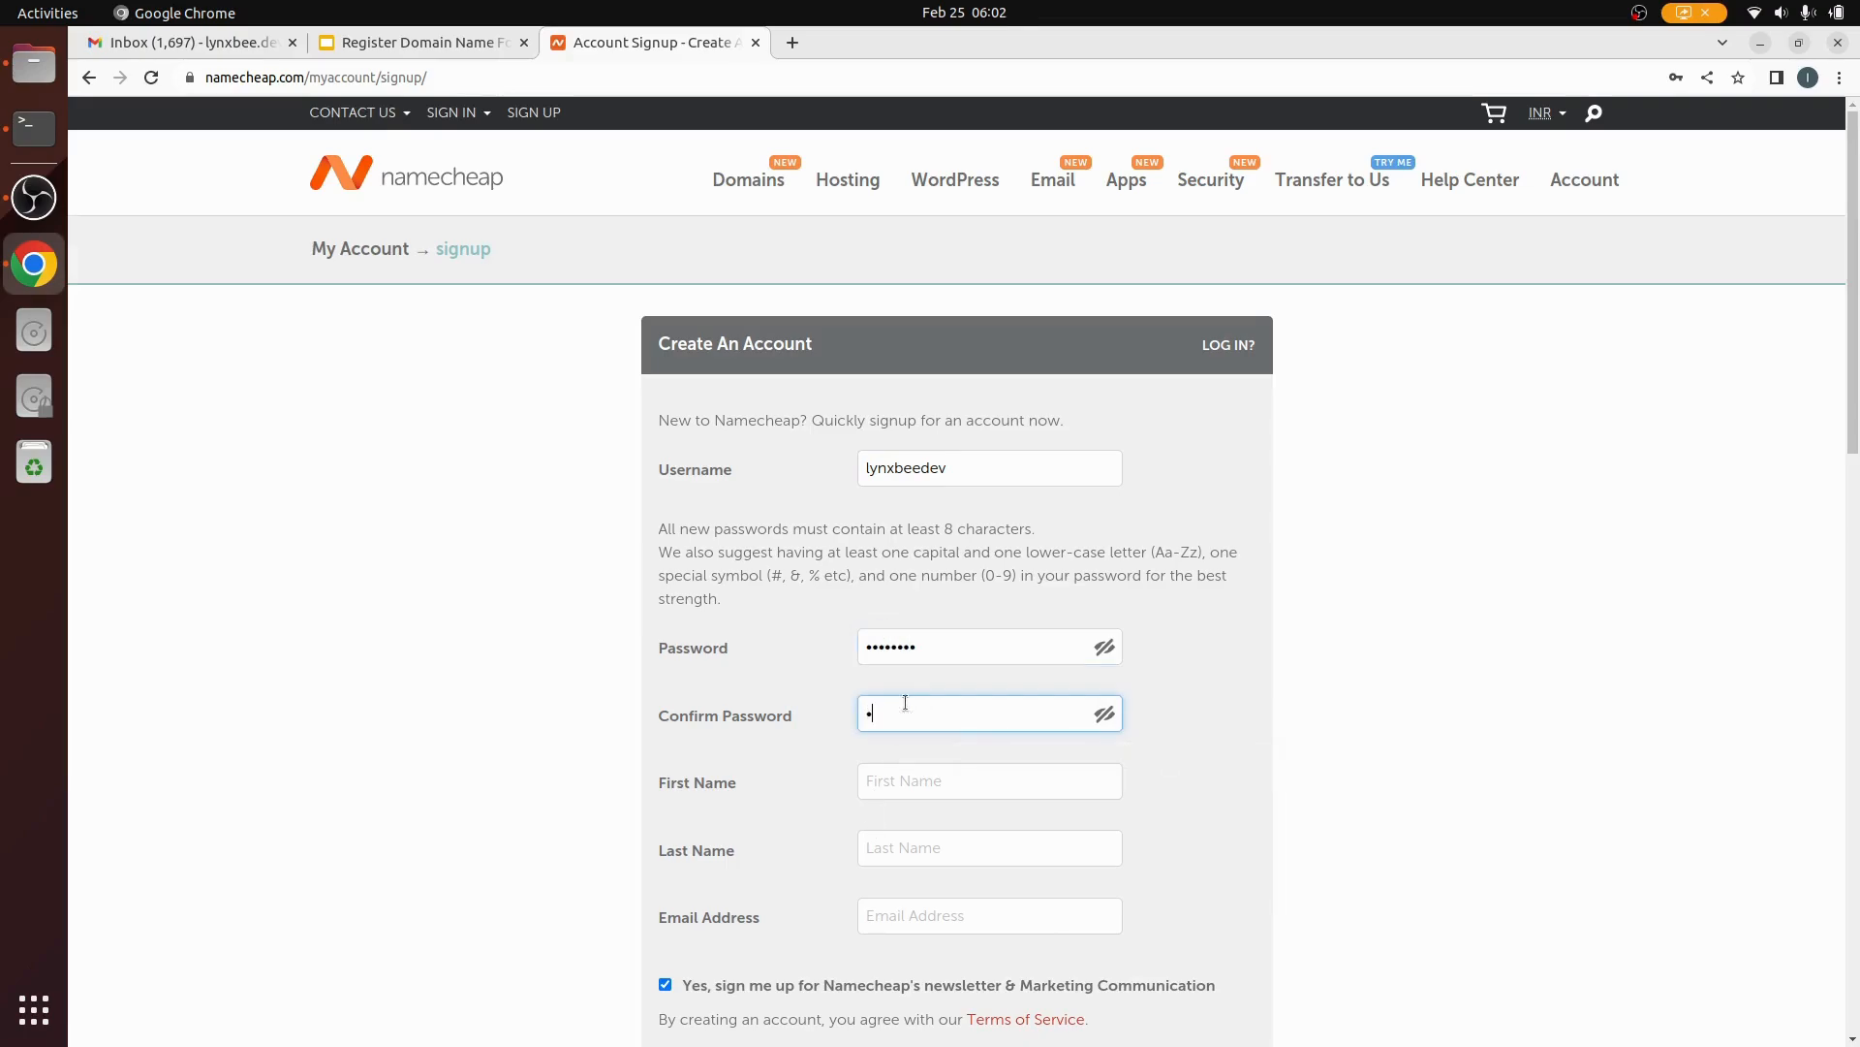
pyautogui.write('••')
# Step: Fill first and last name from saved details, add the e-mail address, and create the account
pyautogui.click(906, 780)
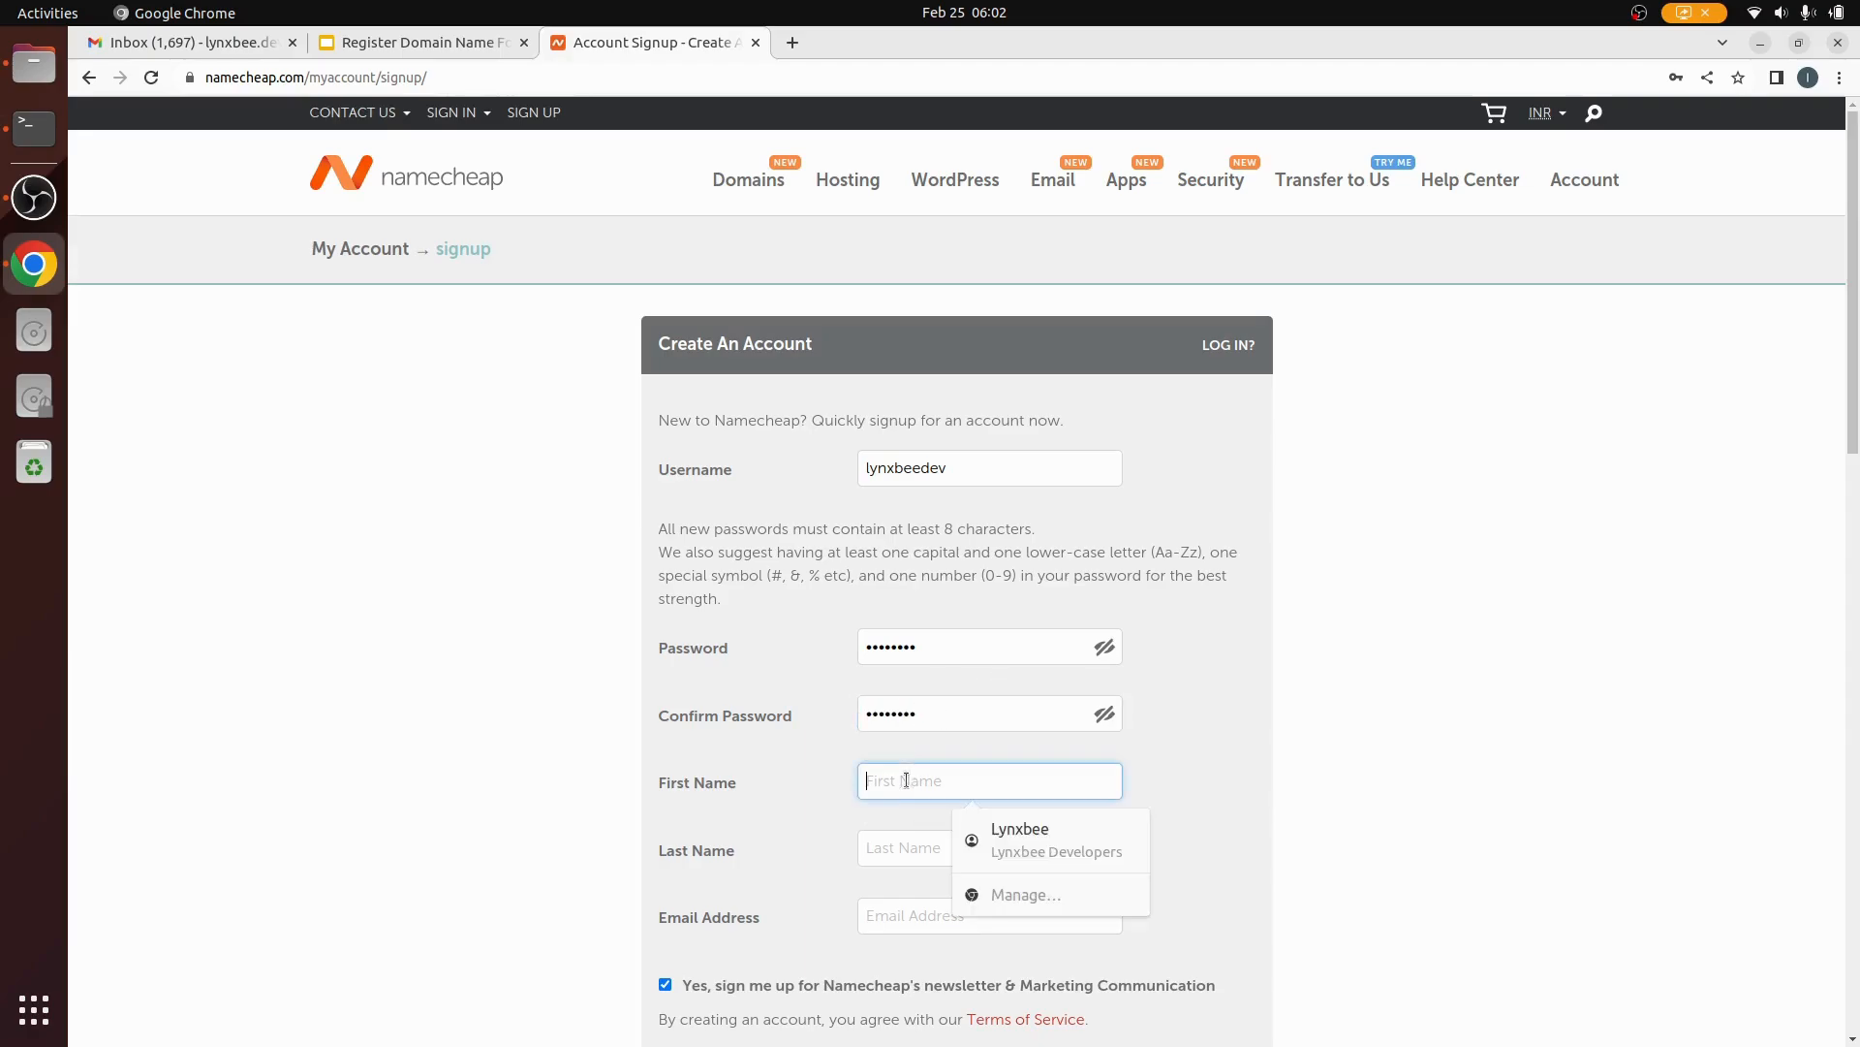
pyautogui.write('Lynxbee')
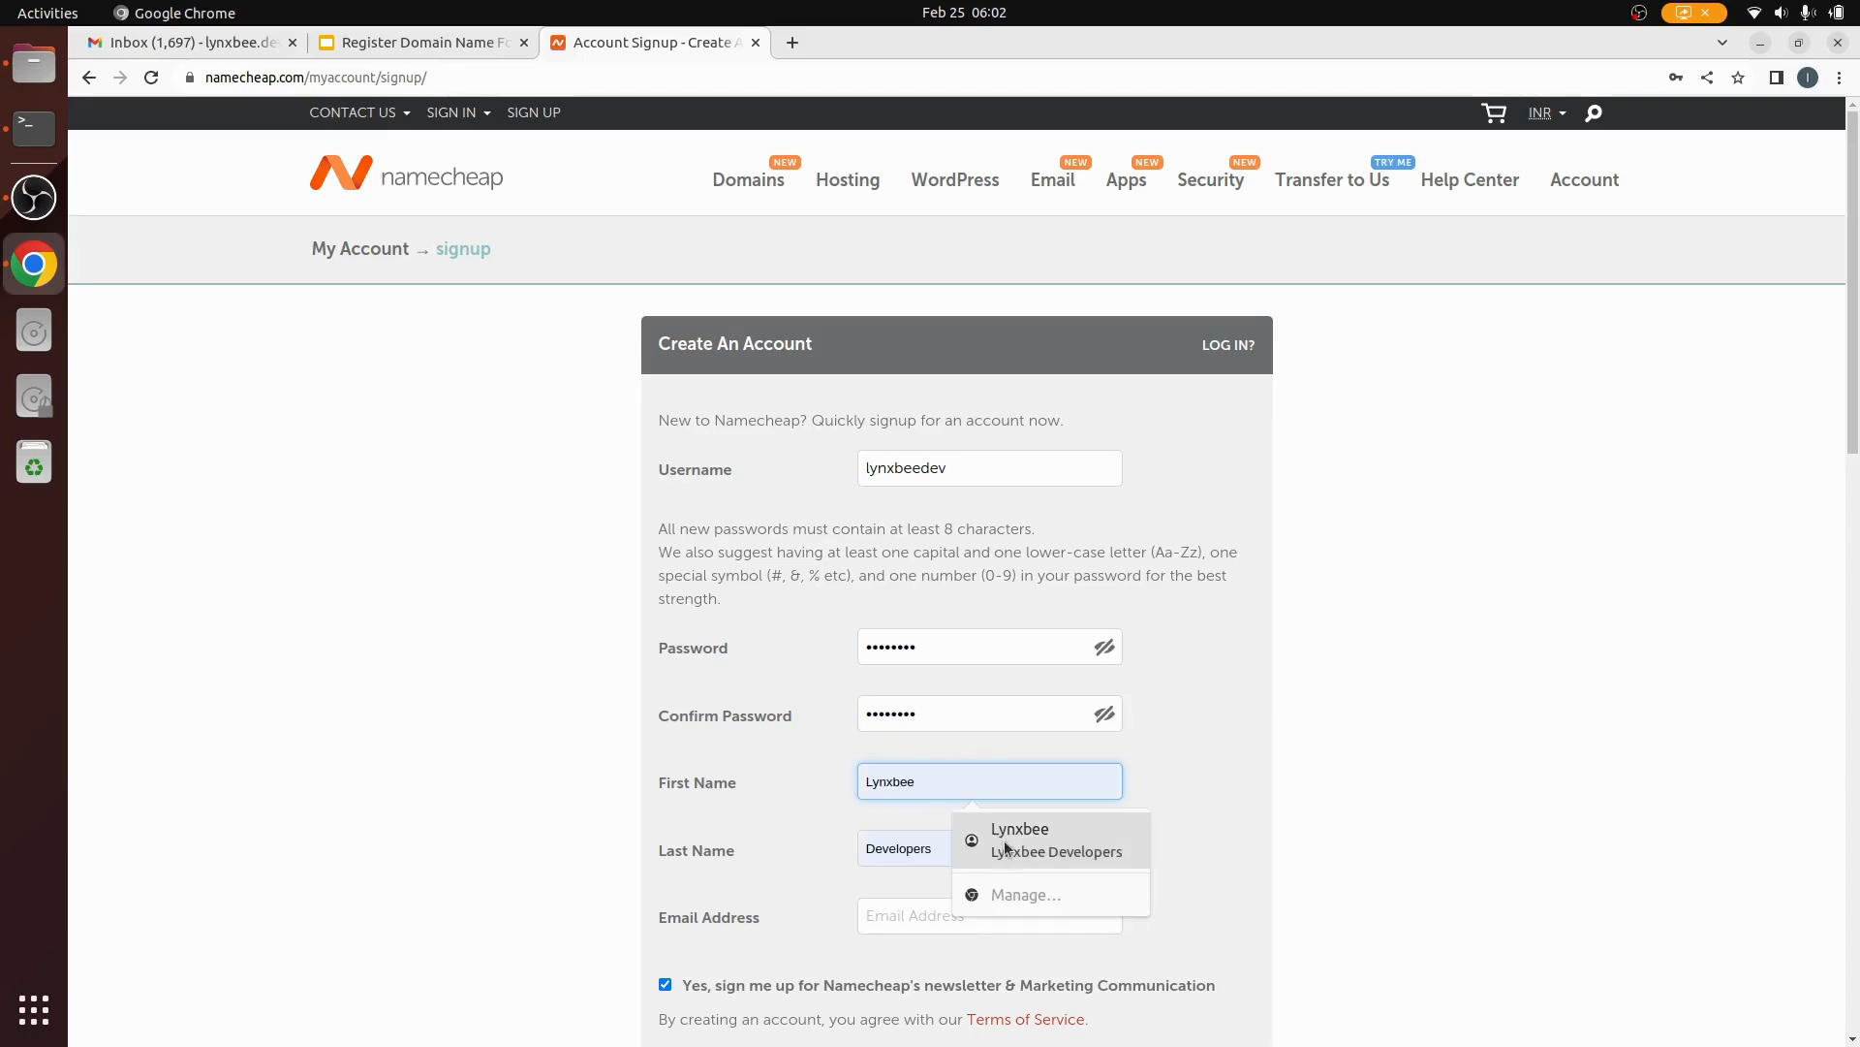
pyautogui.click(1003, 840)
pyautogui.scroll(-2, 1060, 840)
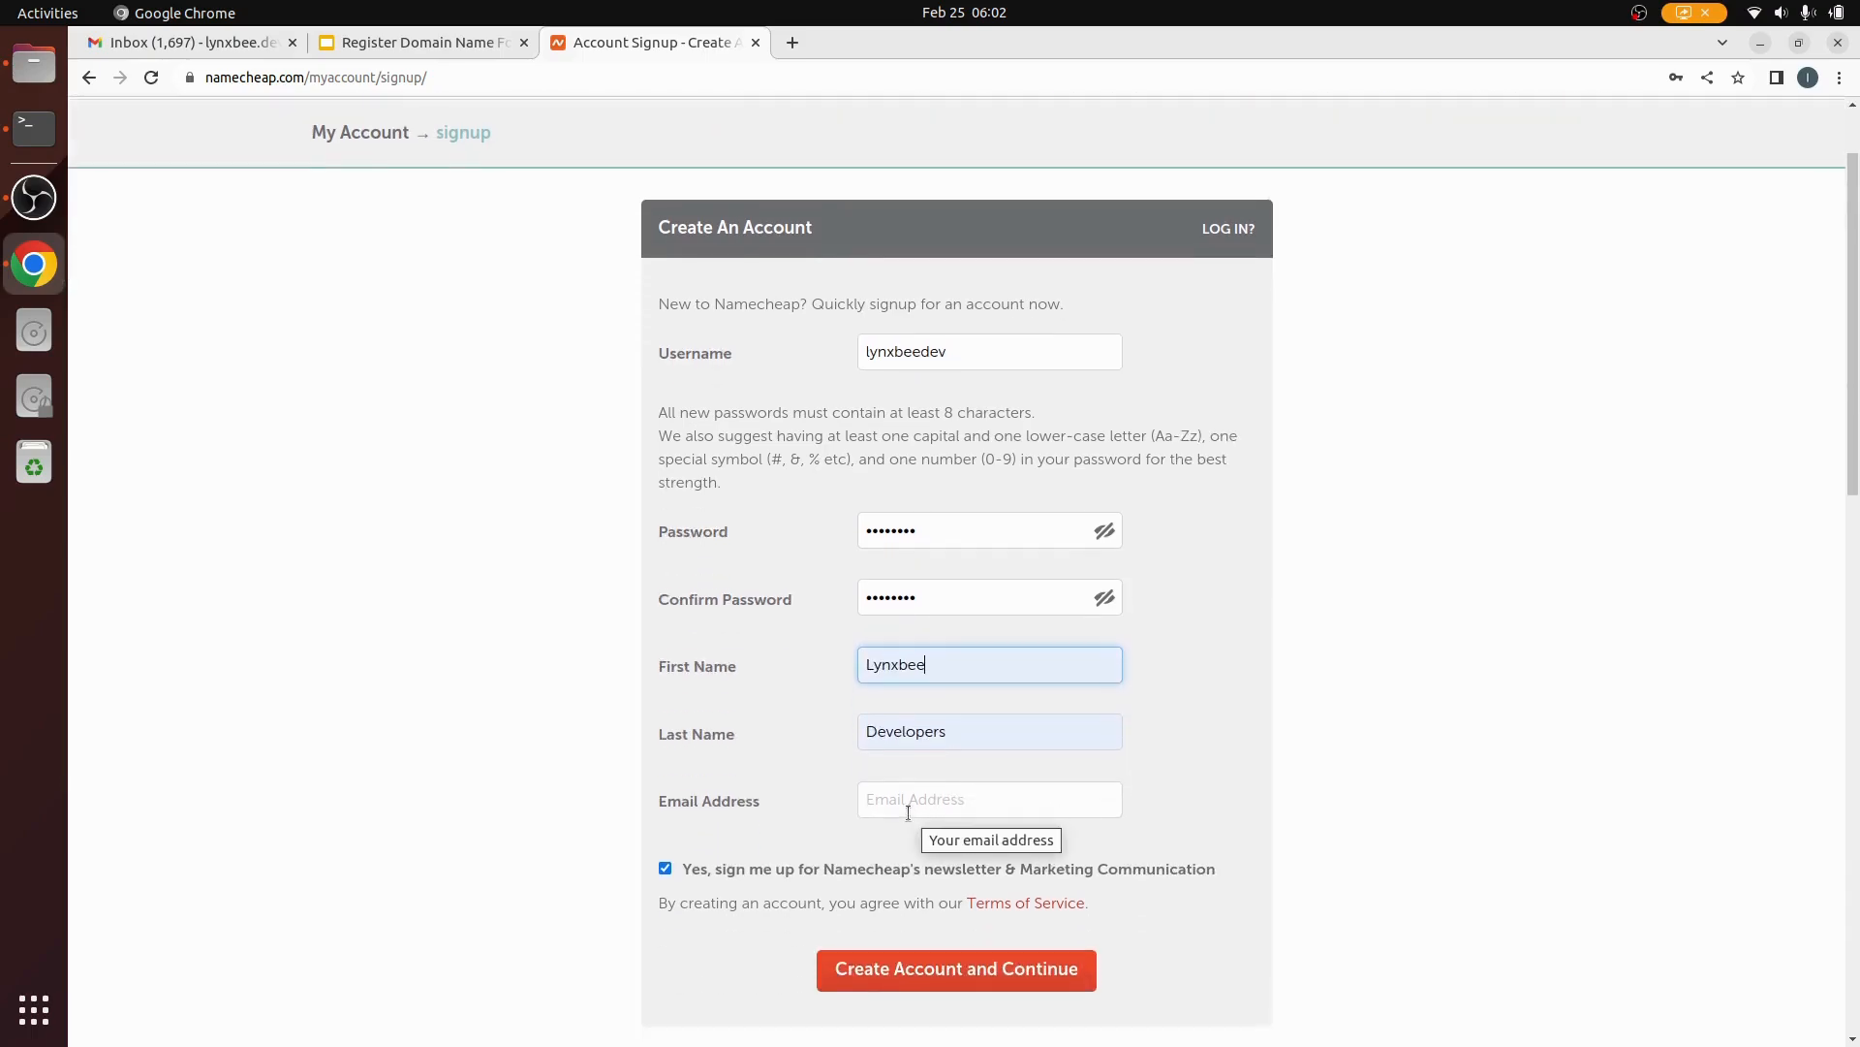
pyautogui.click(907, 812)
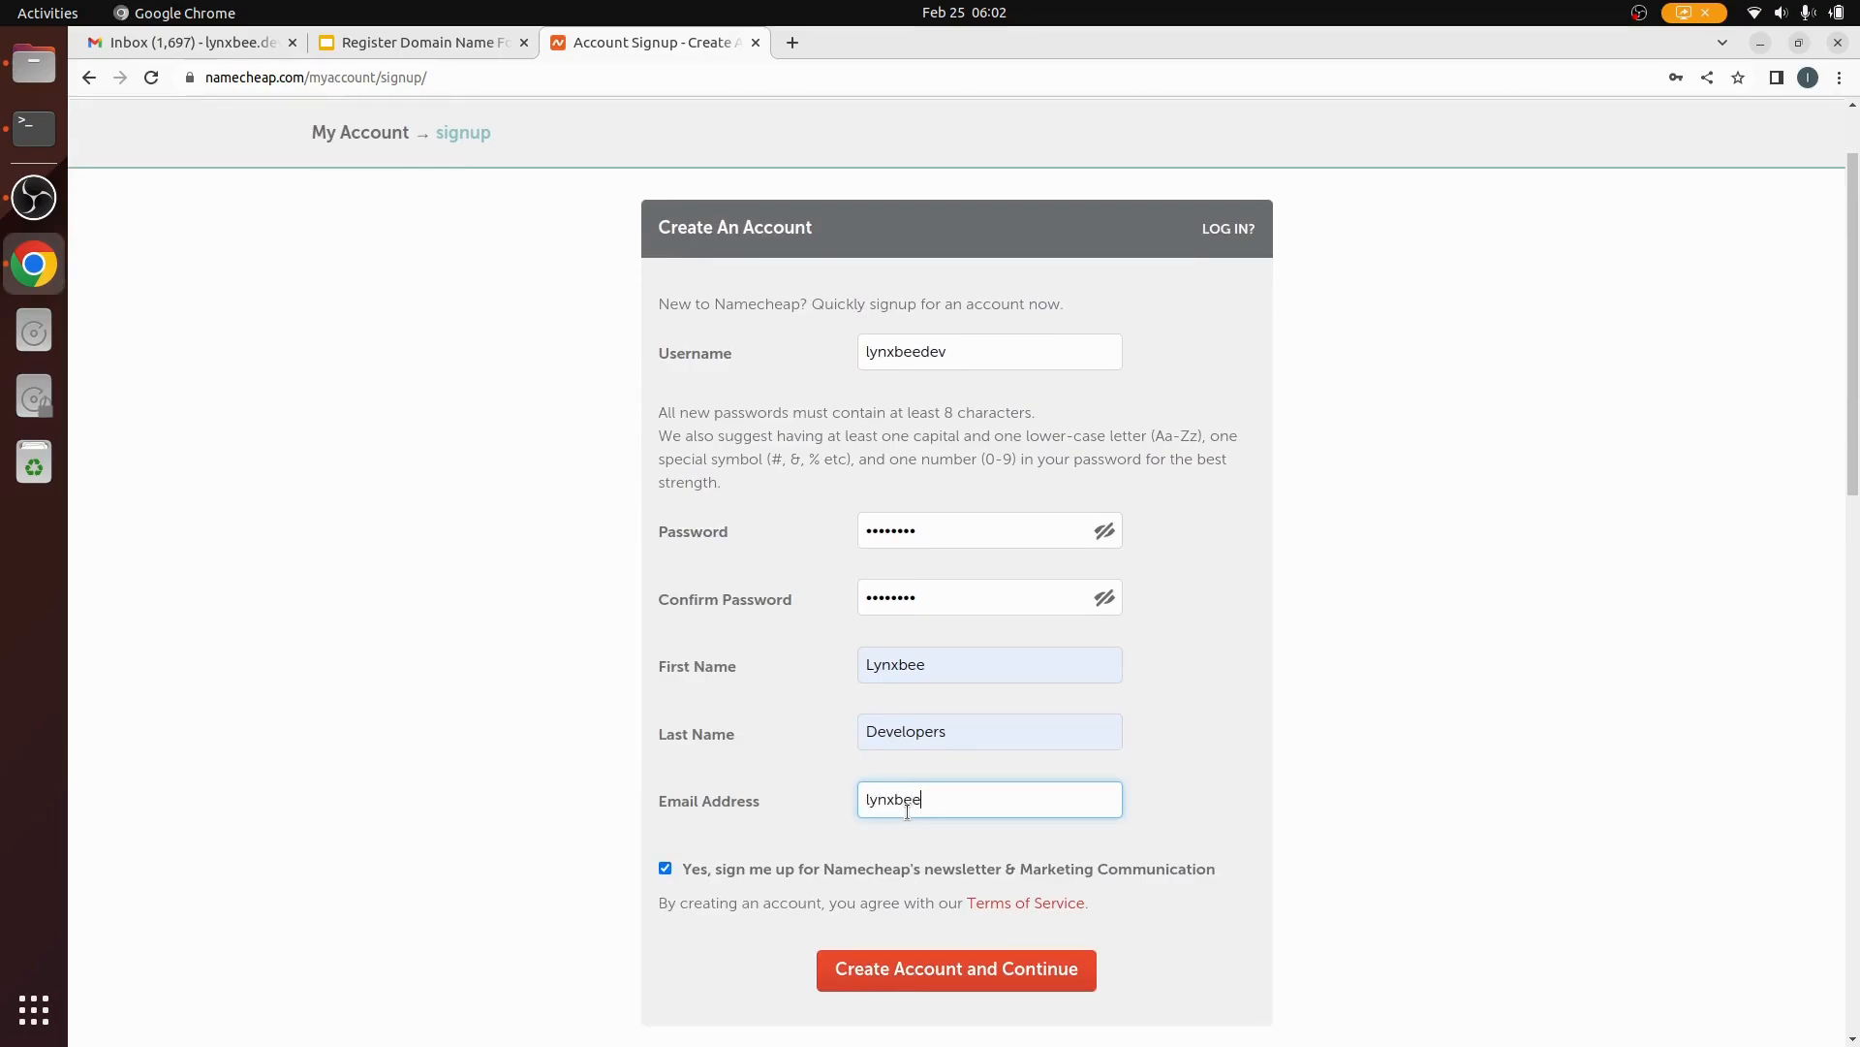
pyautogui.click(982, 978)
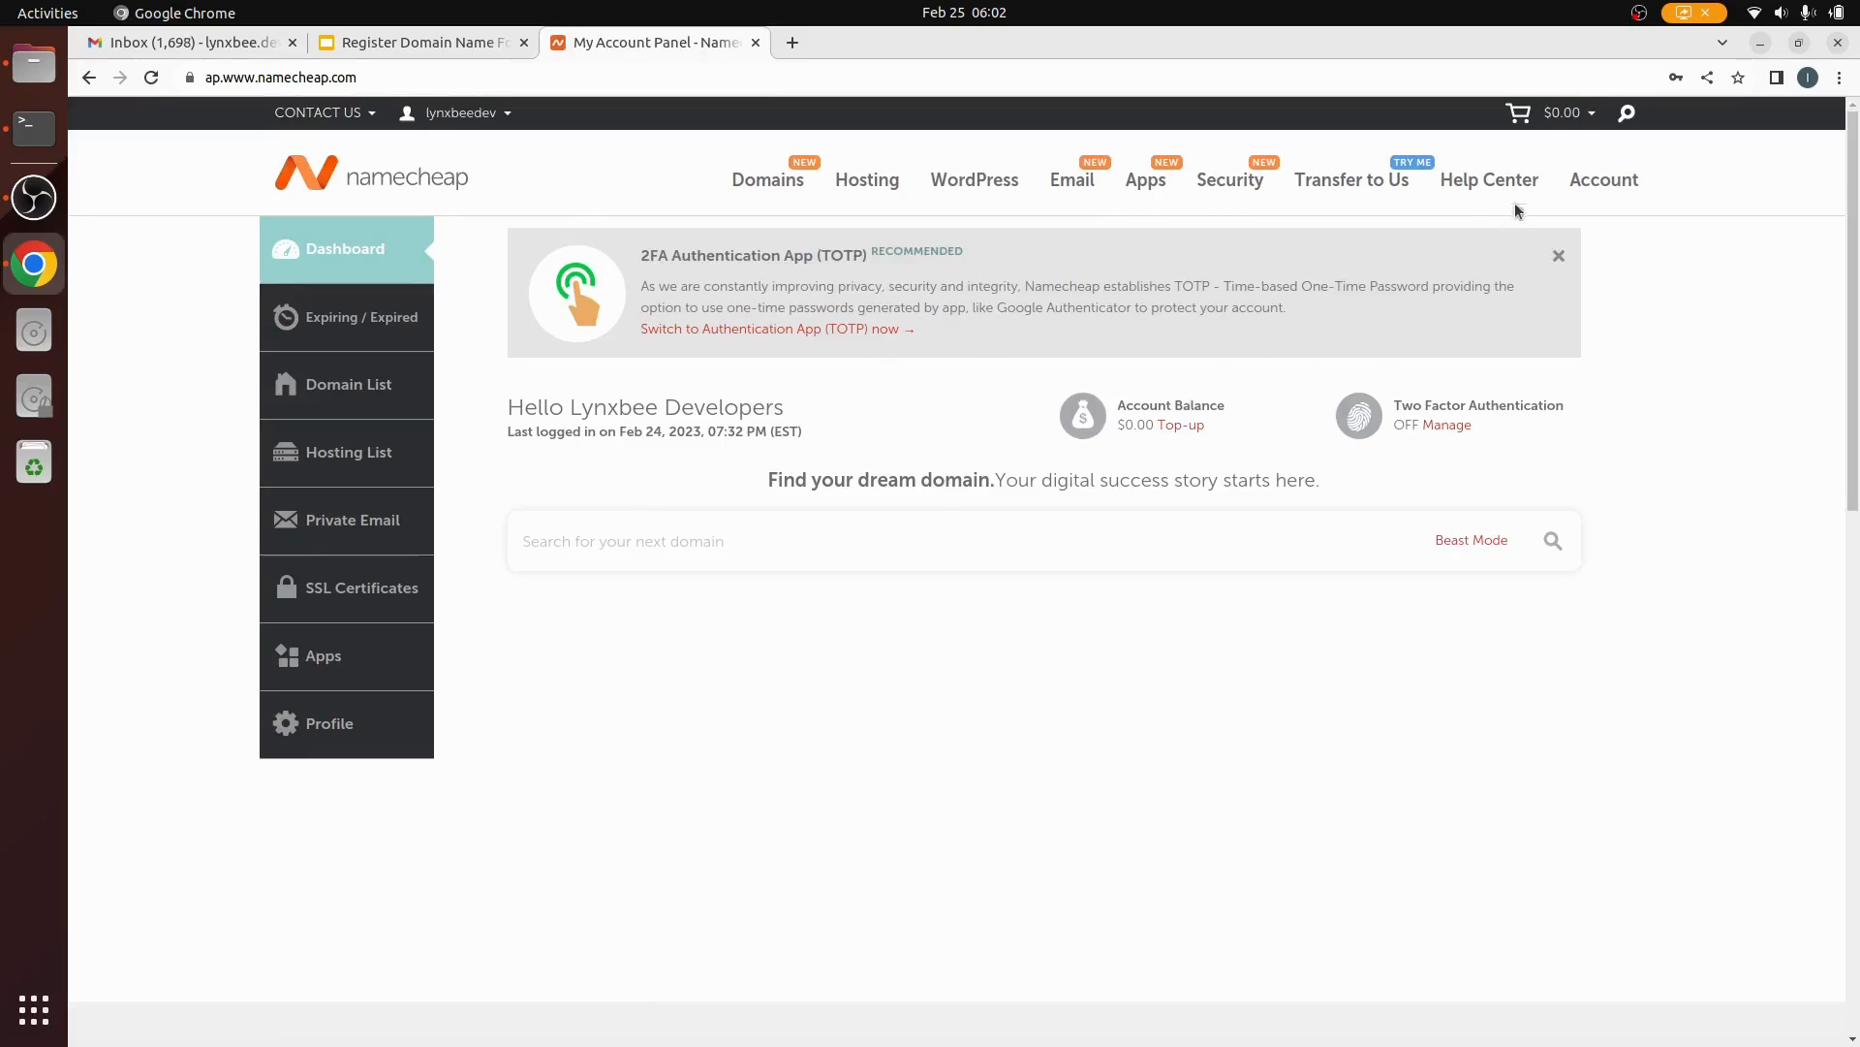
# Step: Go to the account Dashboard from the username menu and focus its domain search box
pyautogui.click(514, 115)
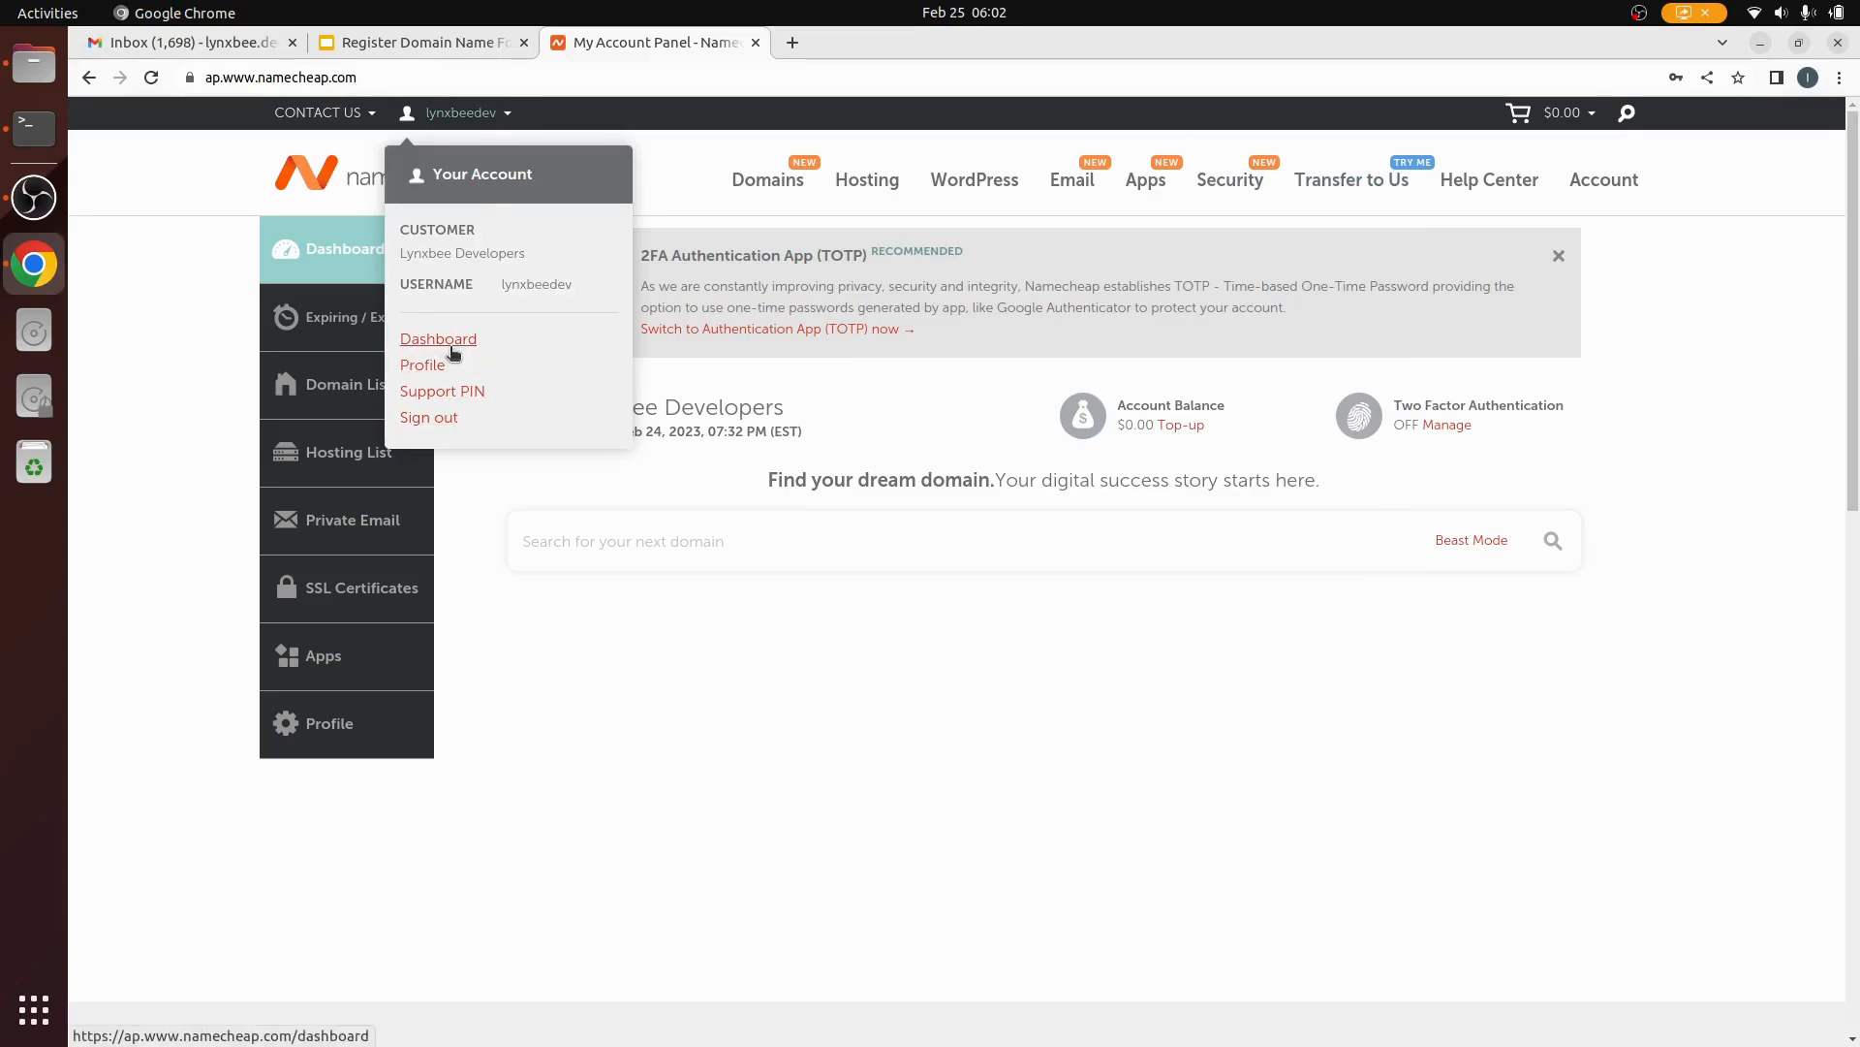
pyautogui.click(450, 343)
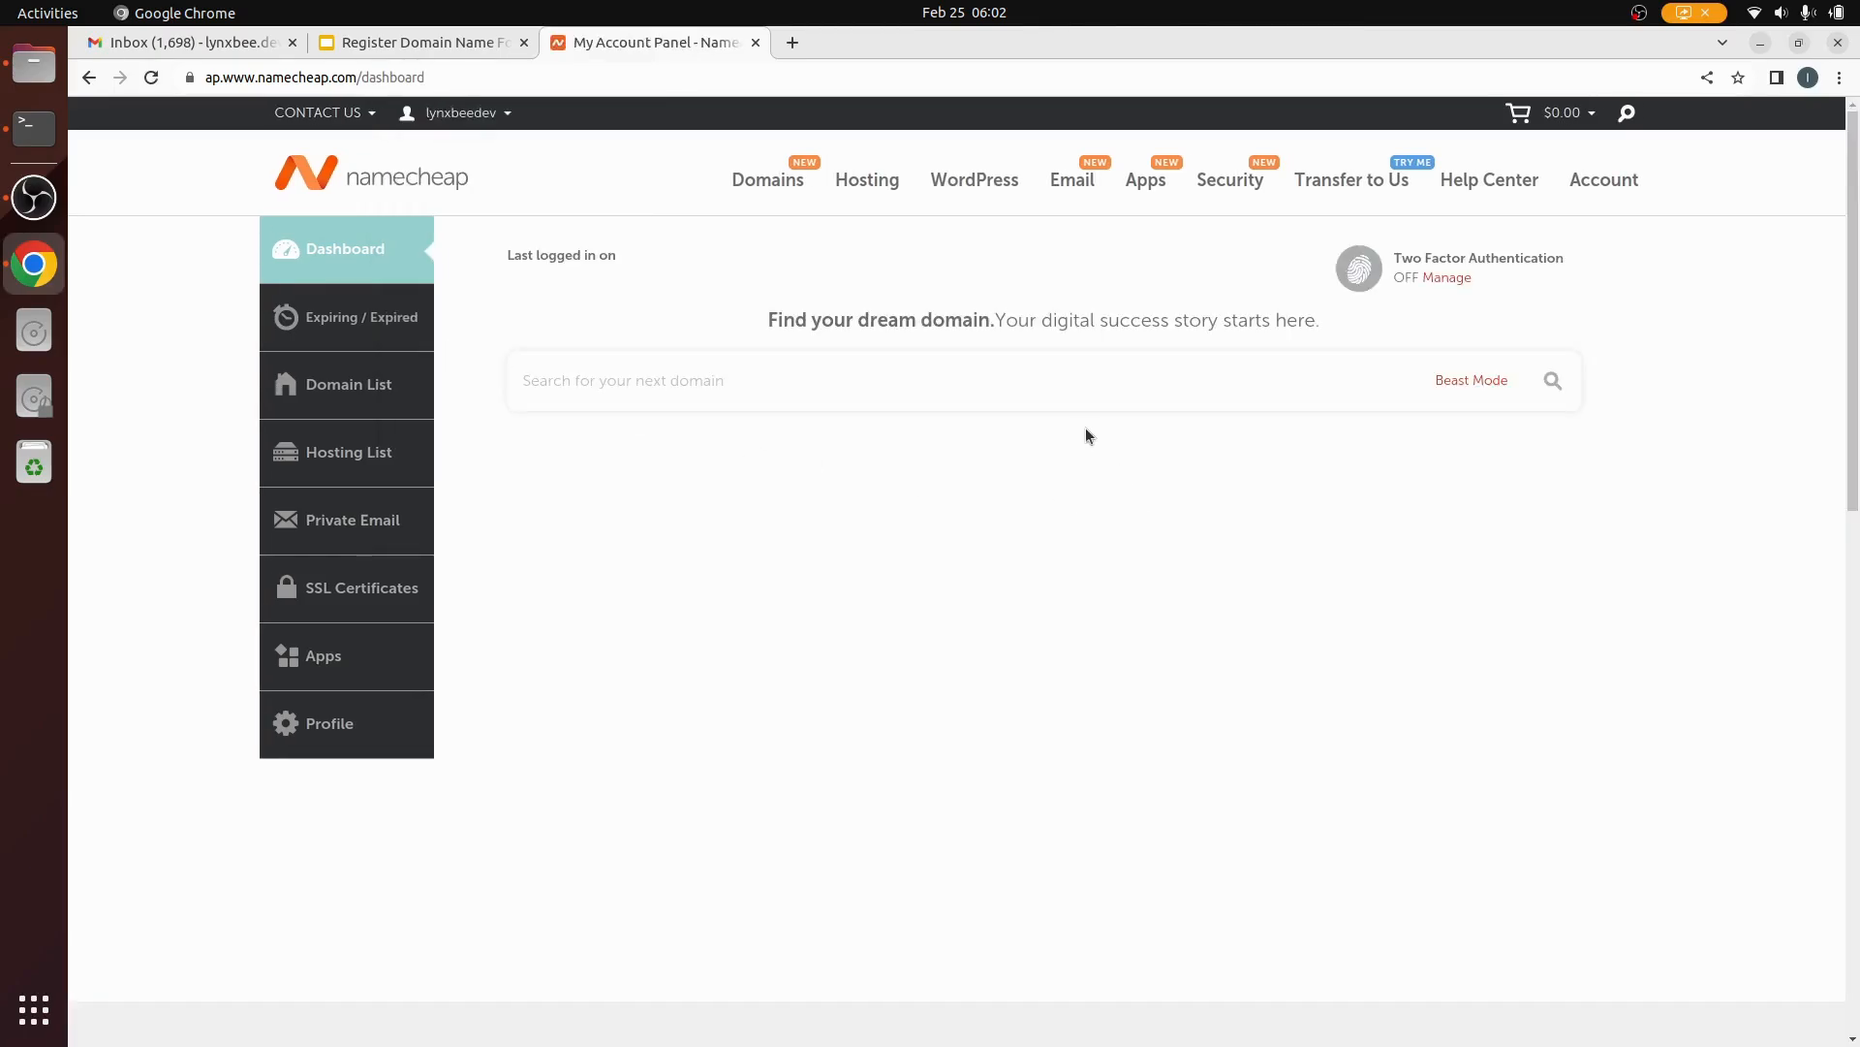
pyautogui.click(597, 549)
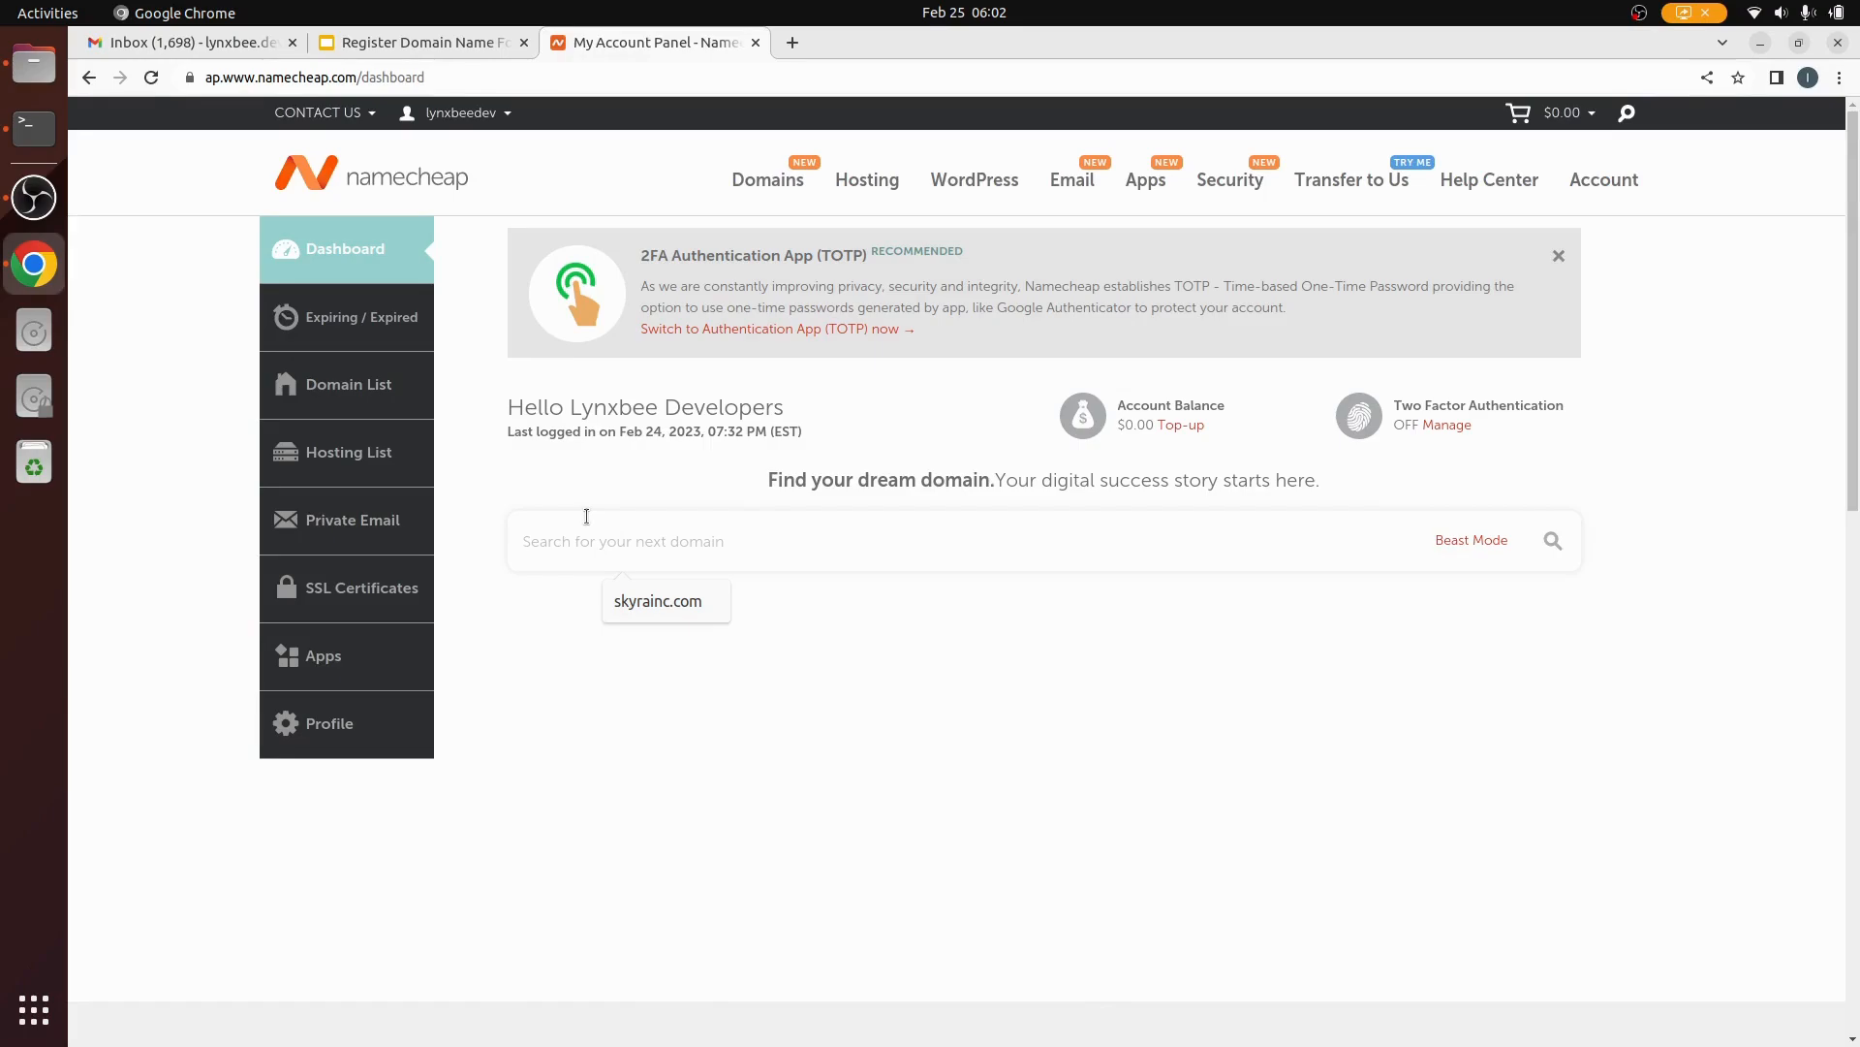
pyautogui.click(1683, 388)
# Step: Search for the domain name 'vrundazpureveg' from the dashboard
pyautogui.click(550, 542)
pyautogui.write('v')
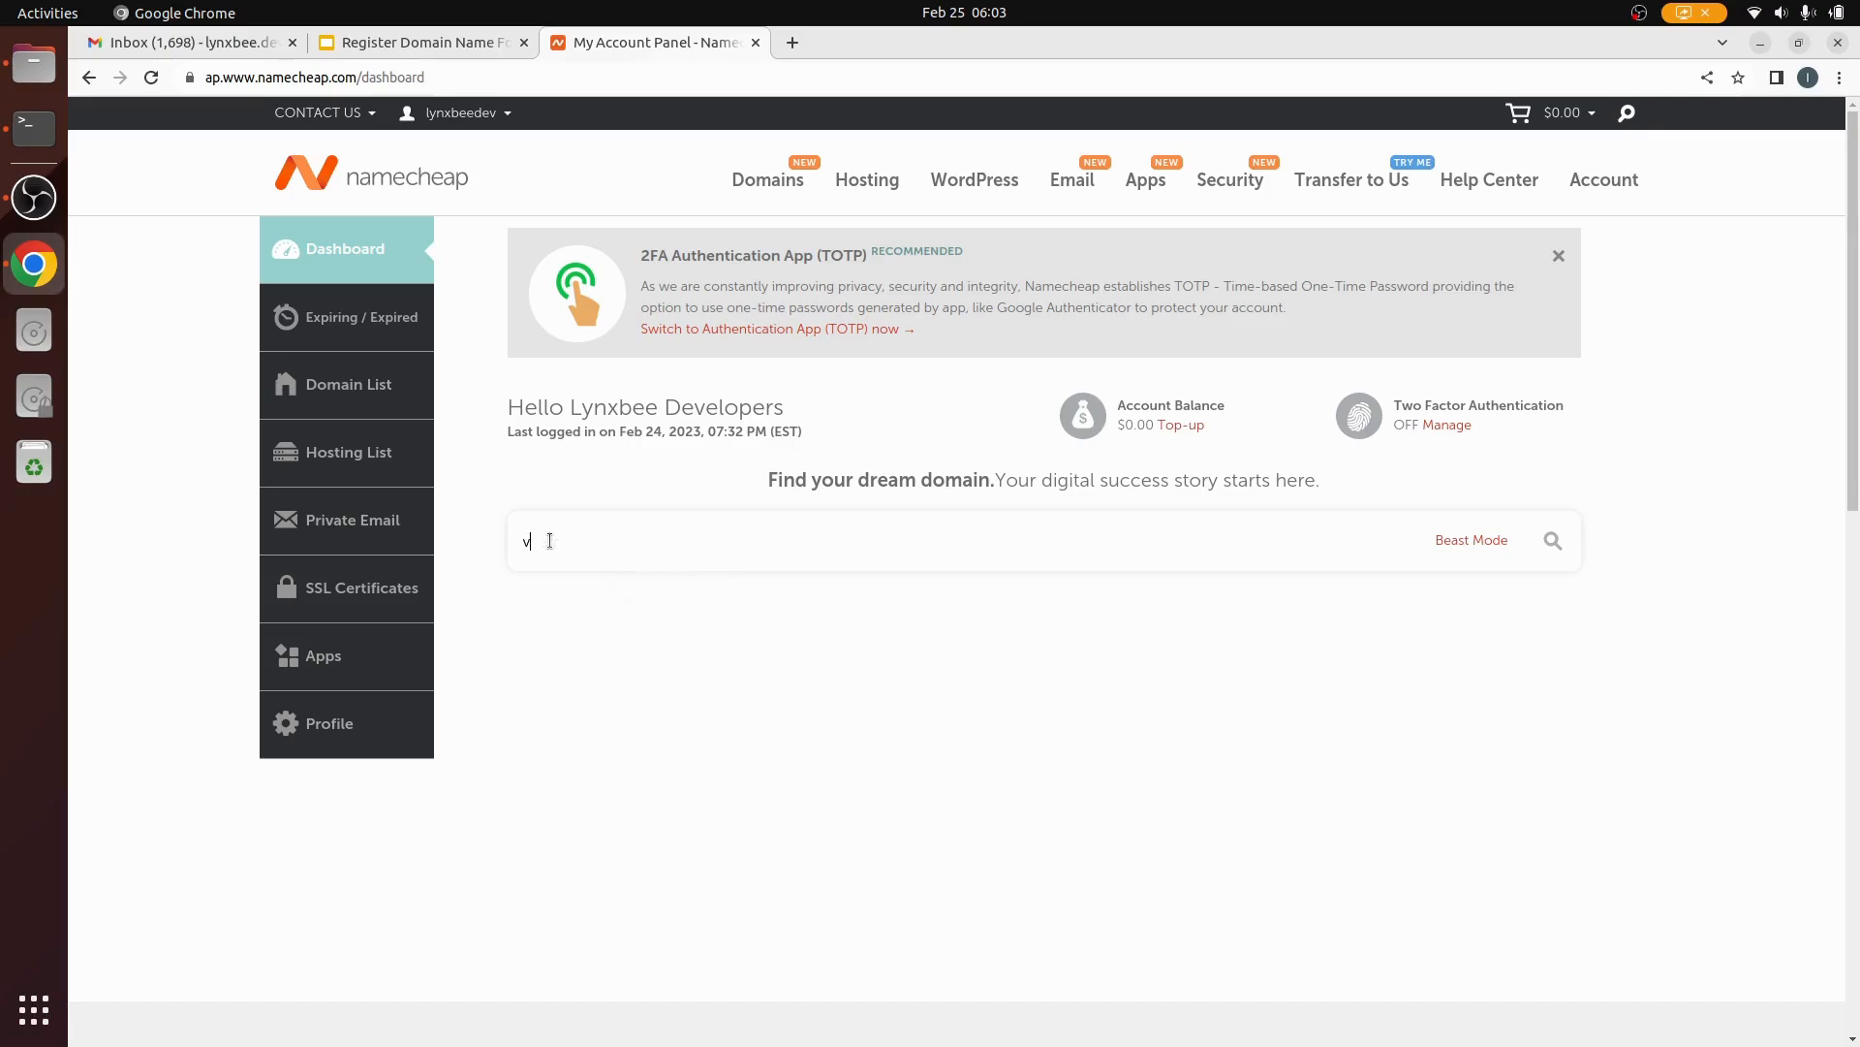
pyautogui.write('rundazpureveg')
pyautogui.click(1553, 544)
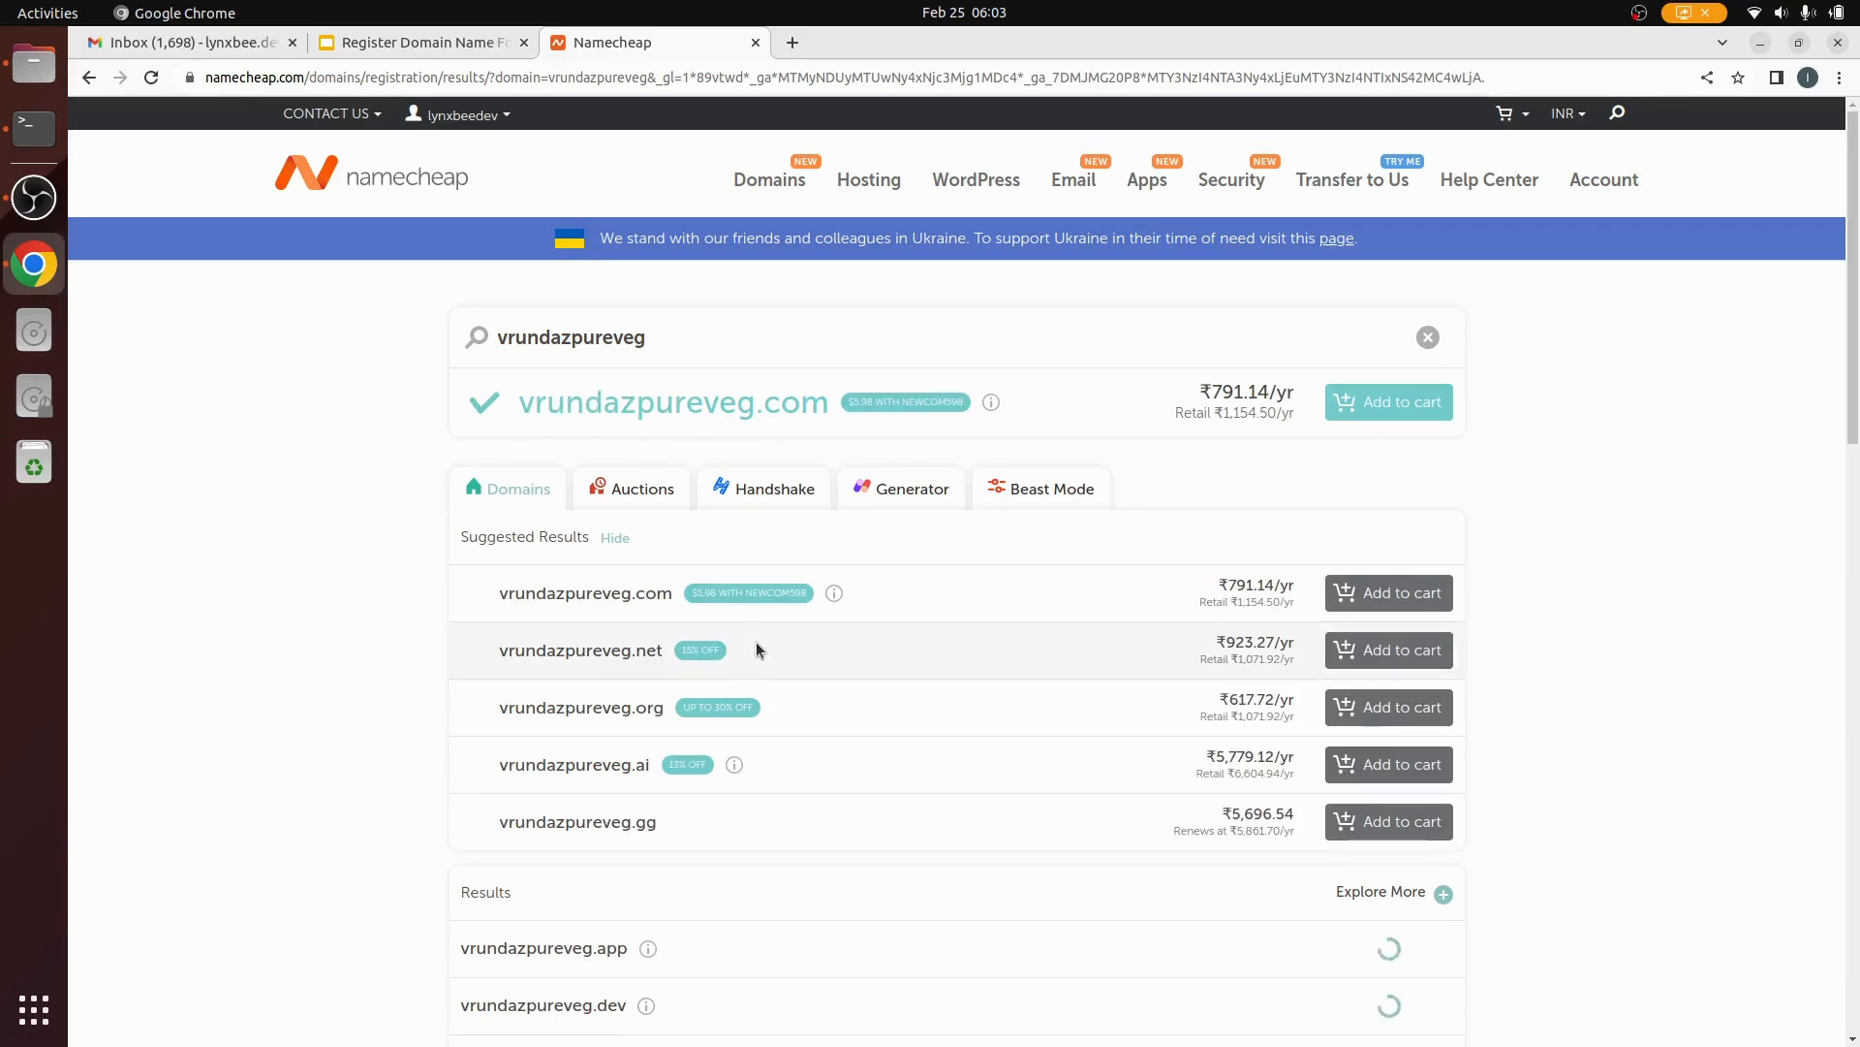
pyautogui.scroll(-5, 756, 644)
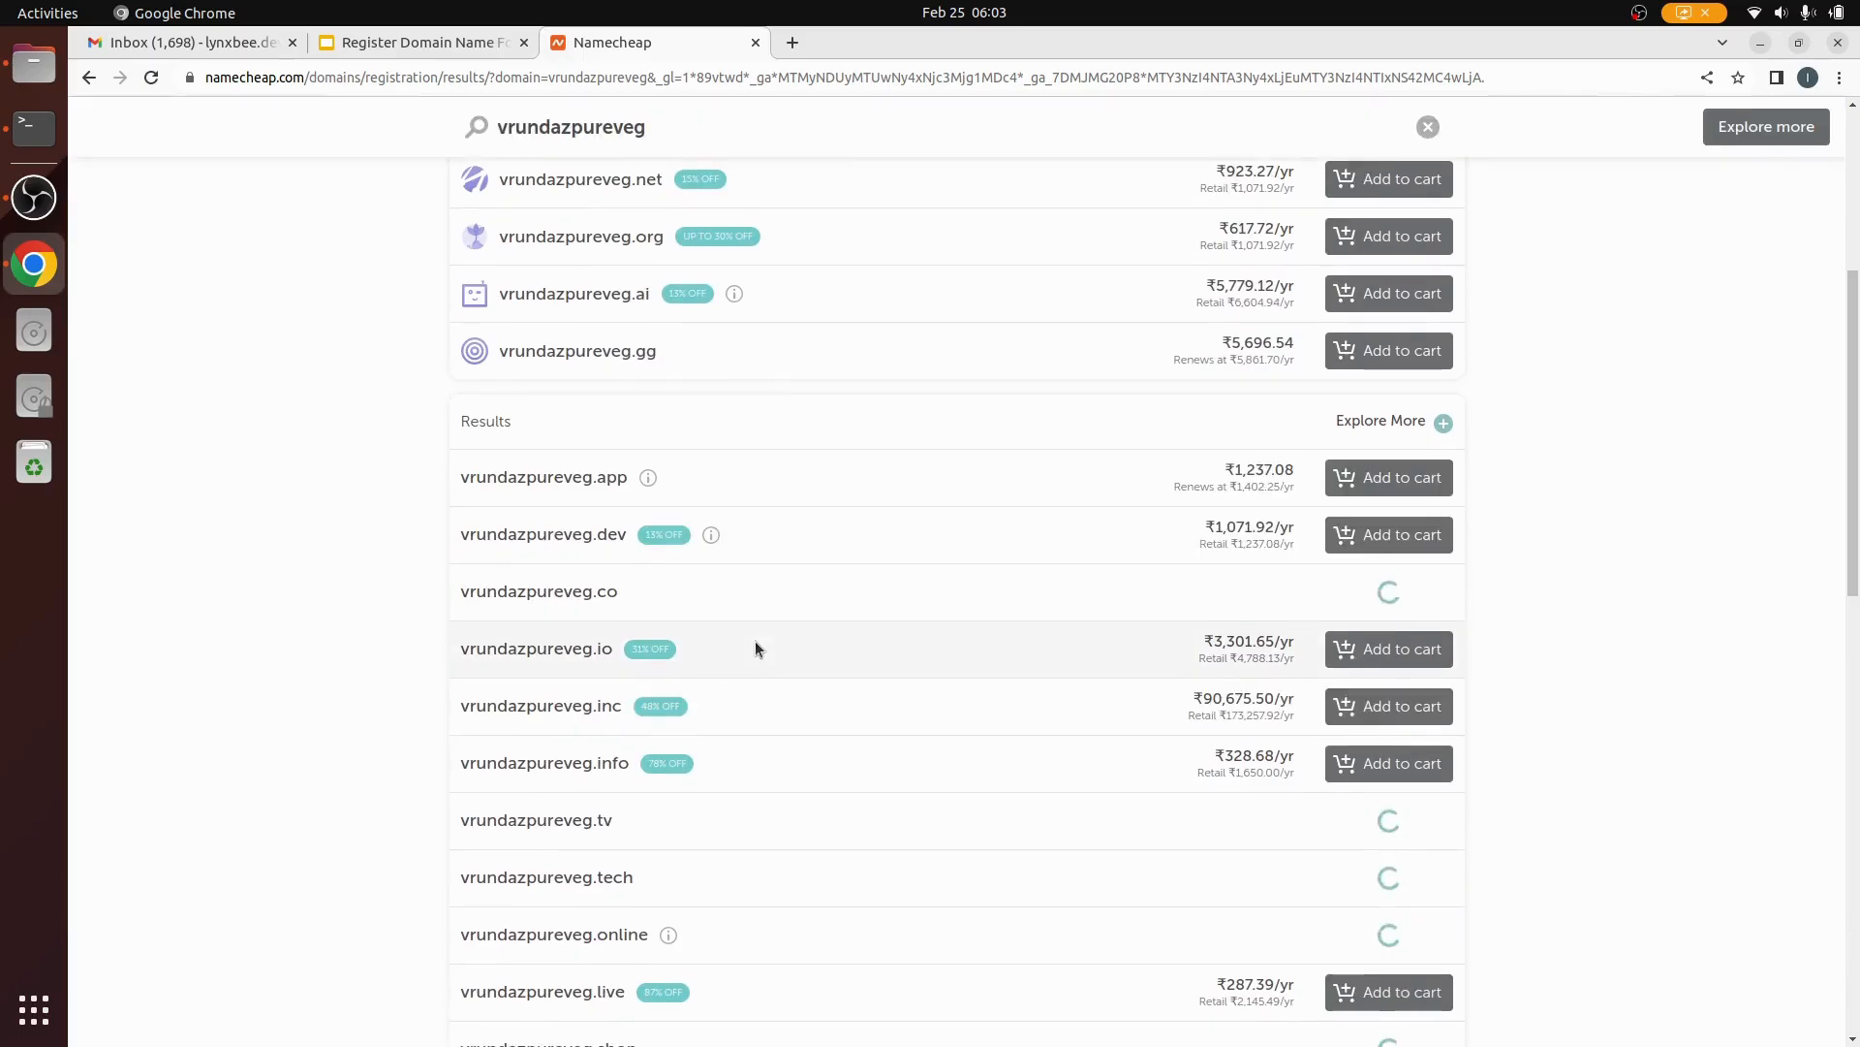
pyautogui.scroll(5, 756, 647)
pyautogui.scroll(1, 754, 641)
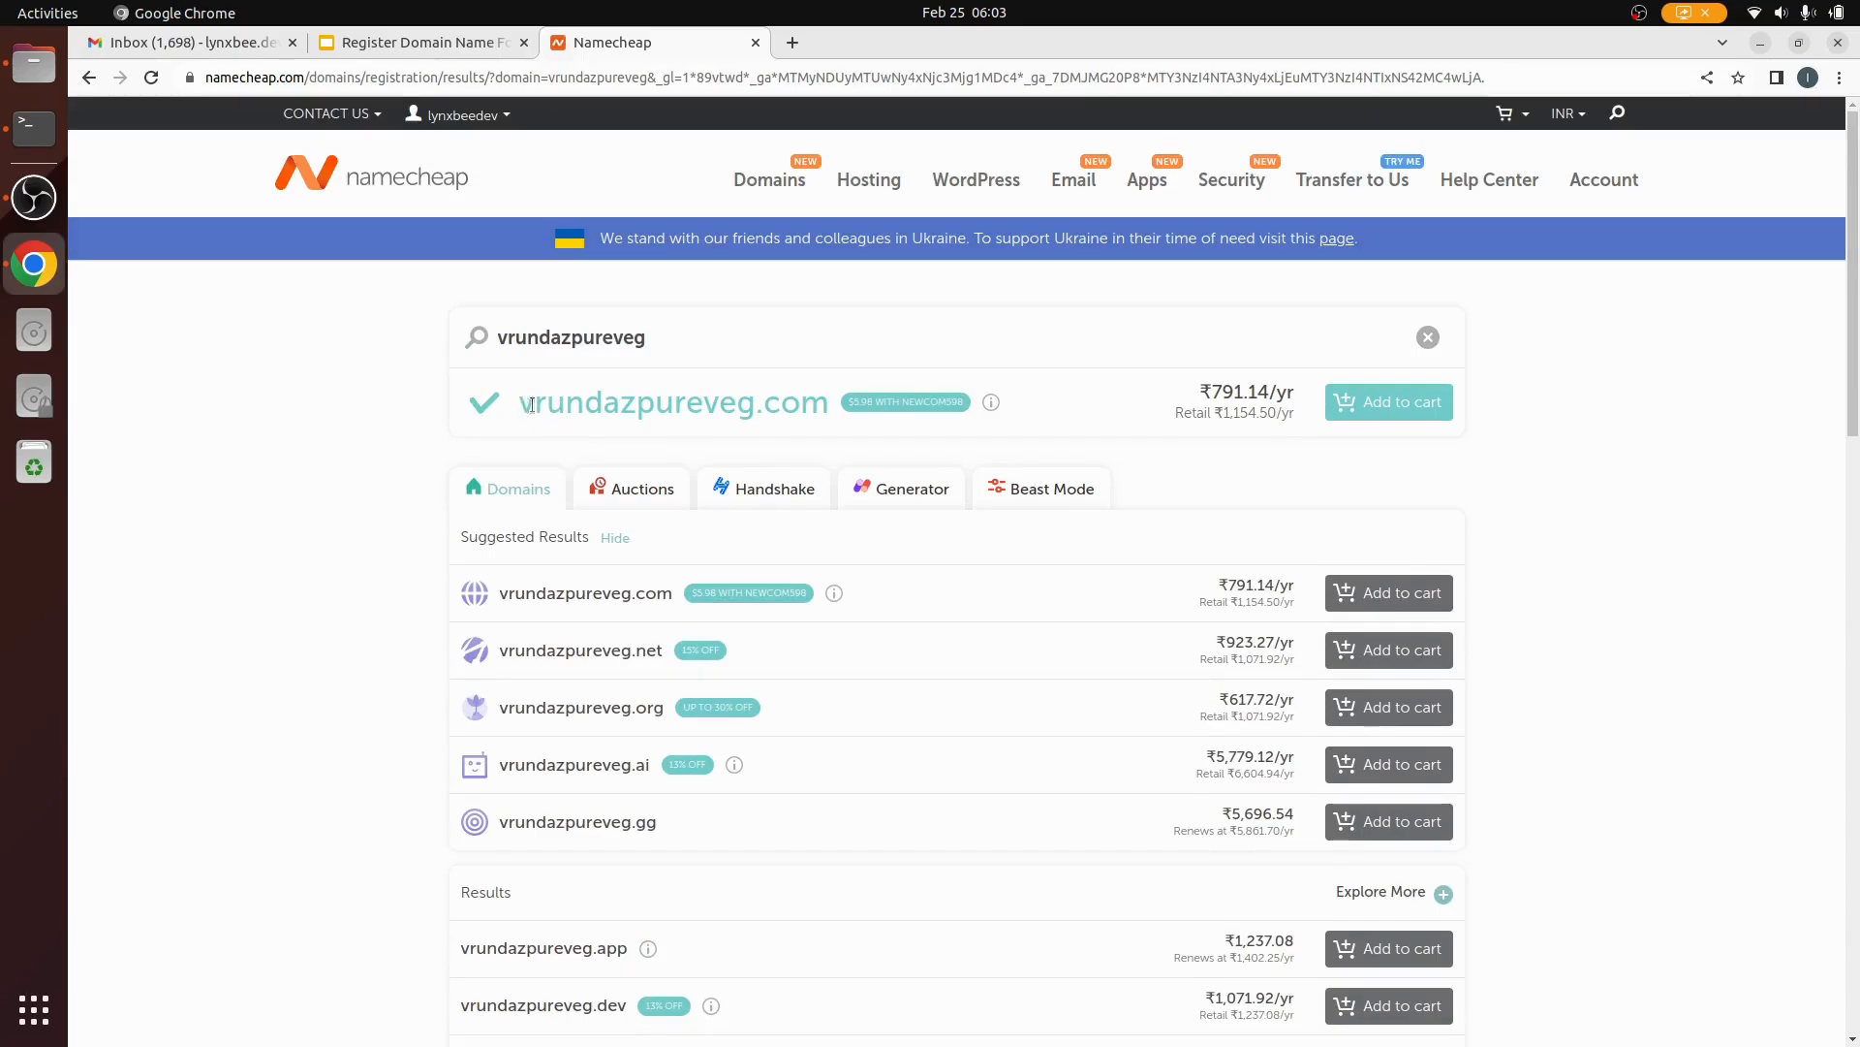
pyautogui.moveTo(521, 404); pyautogui.dragTo(823, 406)
pyautogui.moveTo(1209, 390); pyautogui.dragTo(1270, 390)
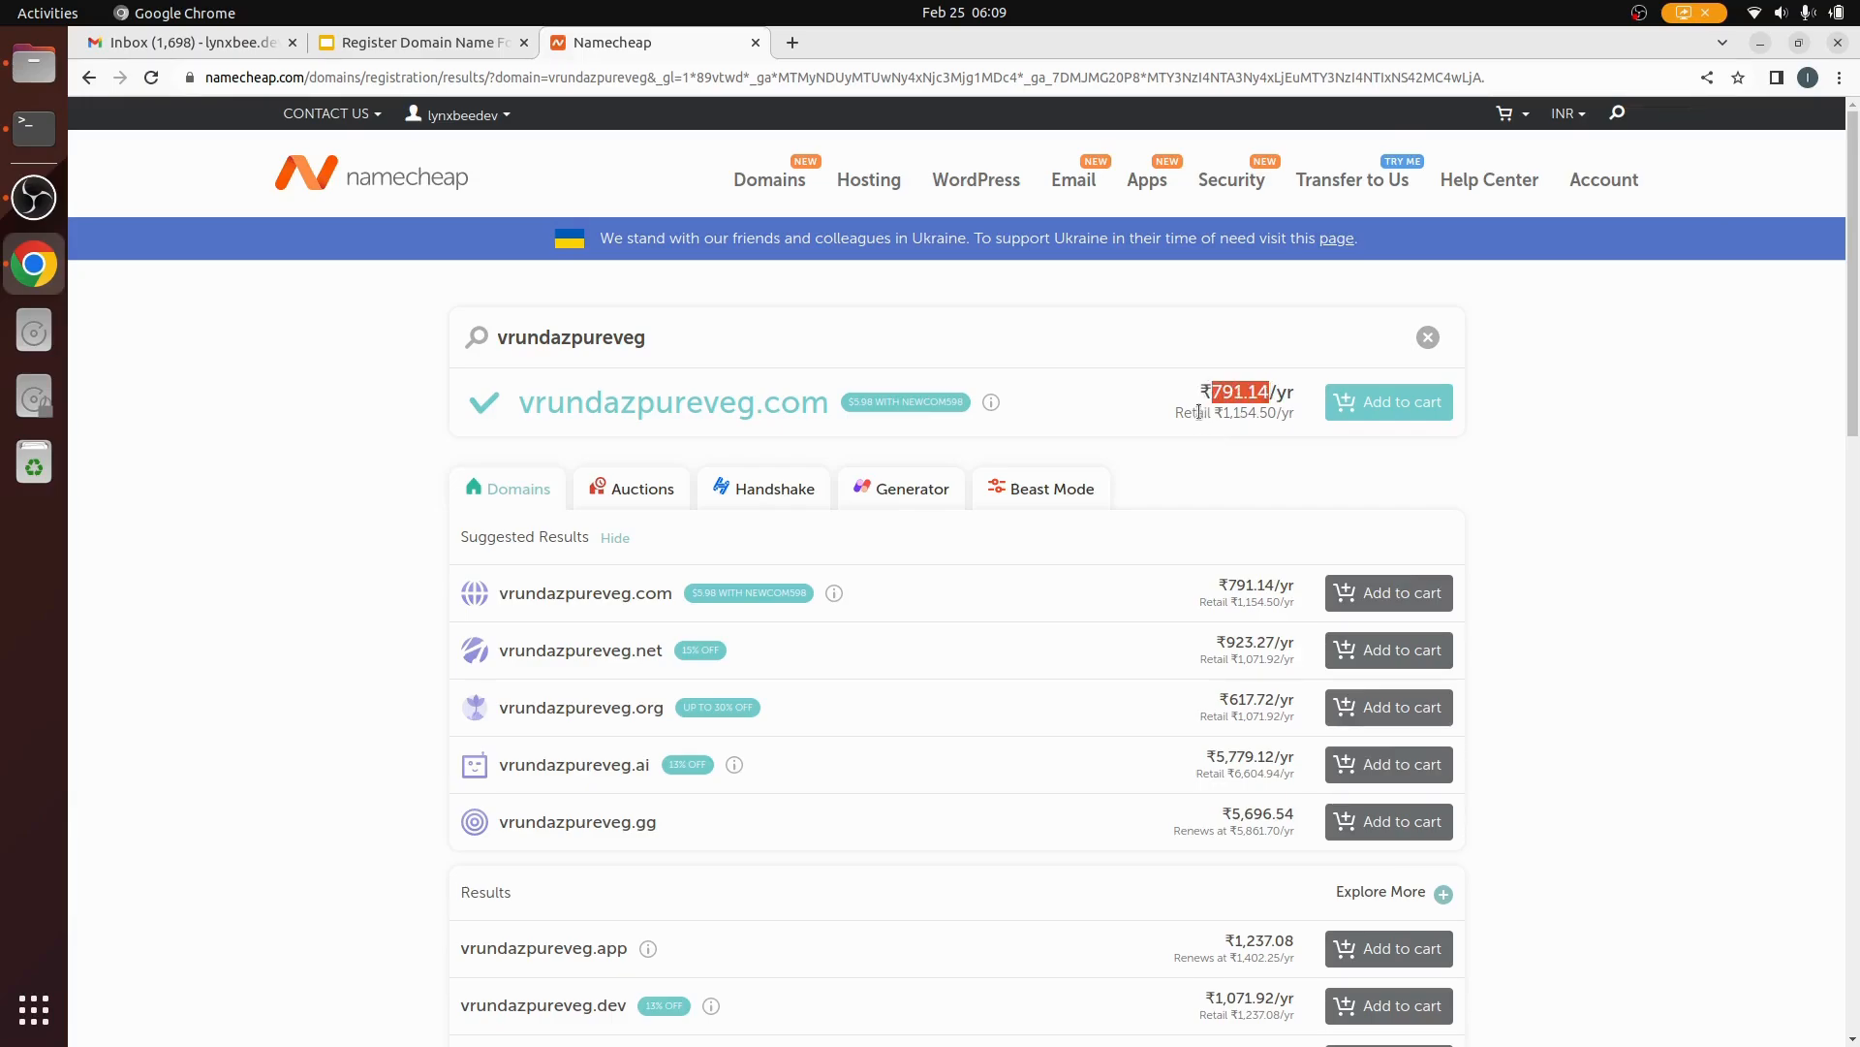
pyautogui.moveTo(1175, 412); pyautogui.dragTo(1300, 409)
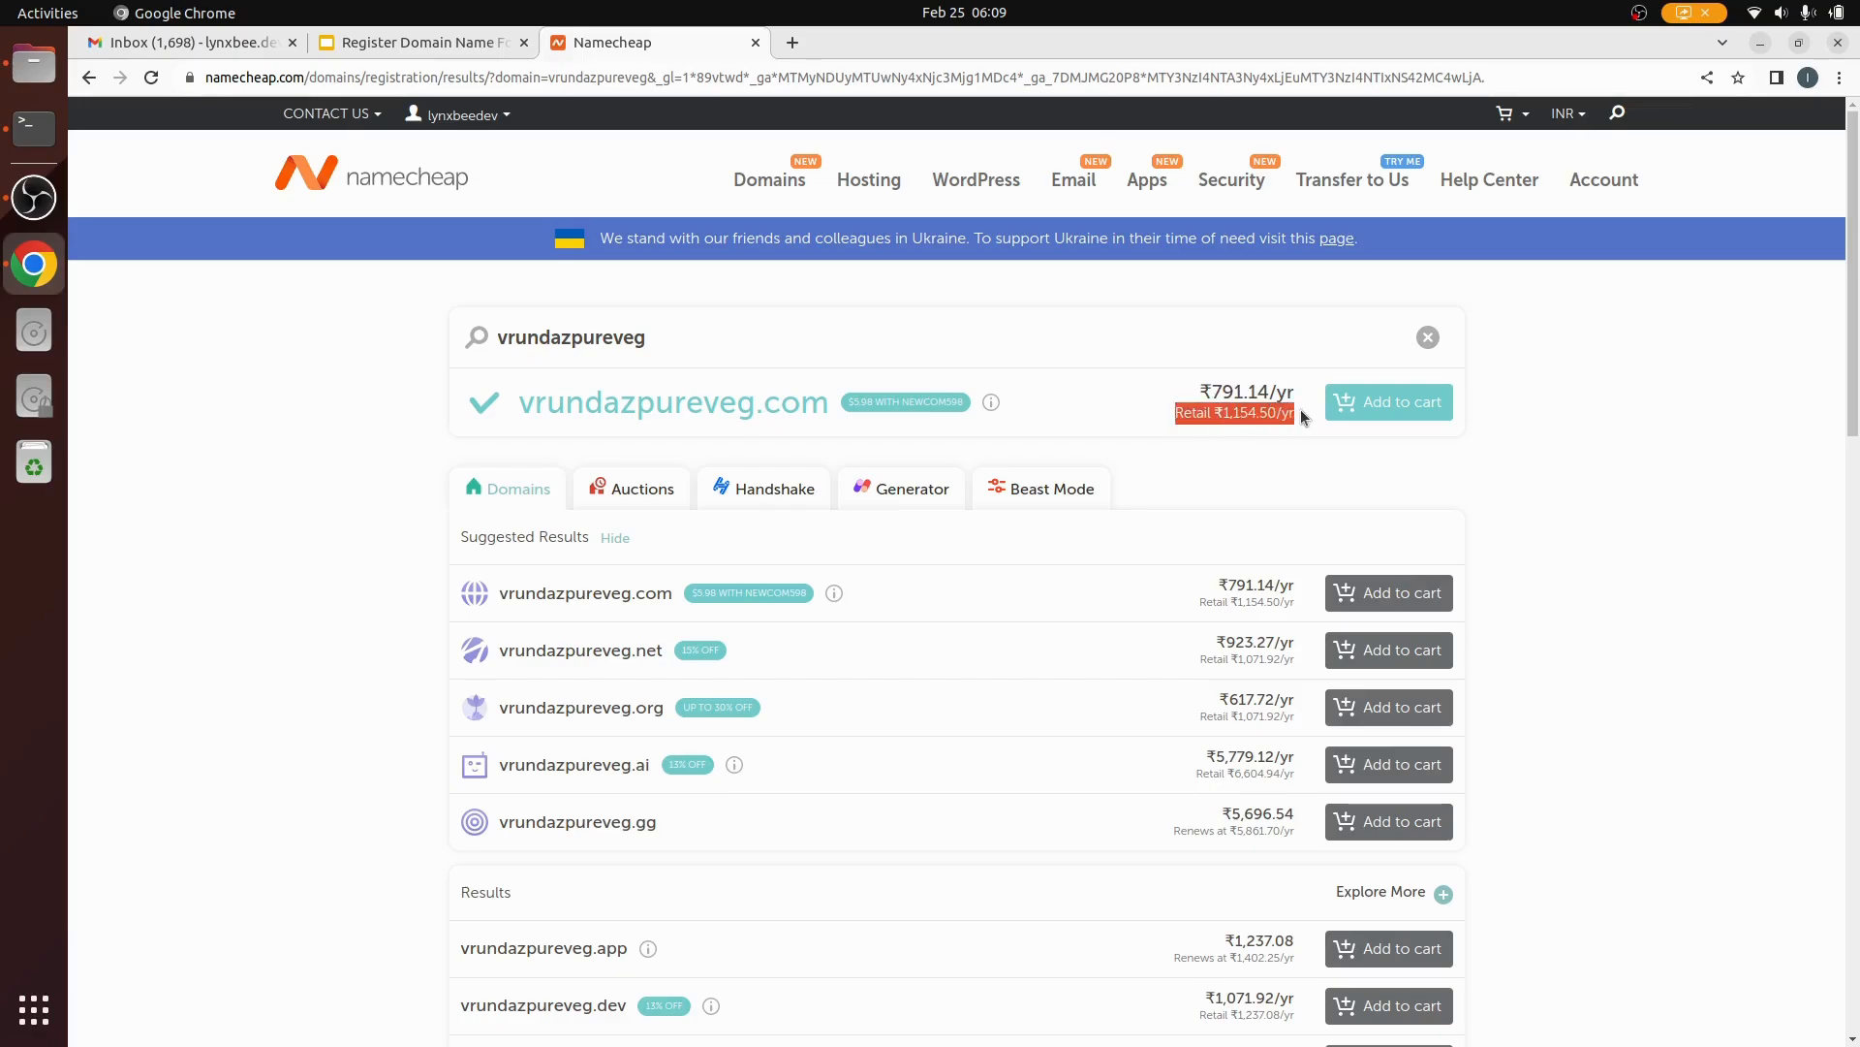
pyautogui.doubleClick(933, 399)
pyautogui.hotkey('ctrl', 'c')
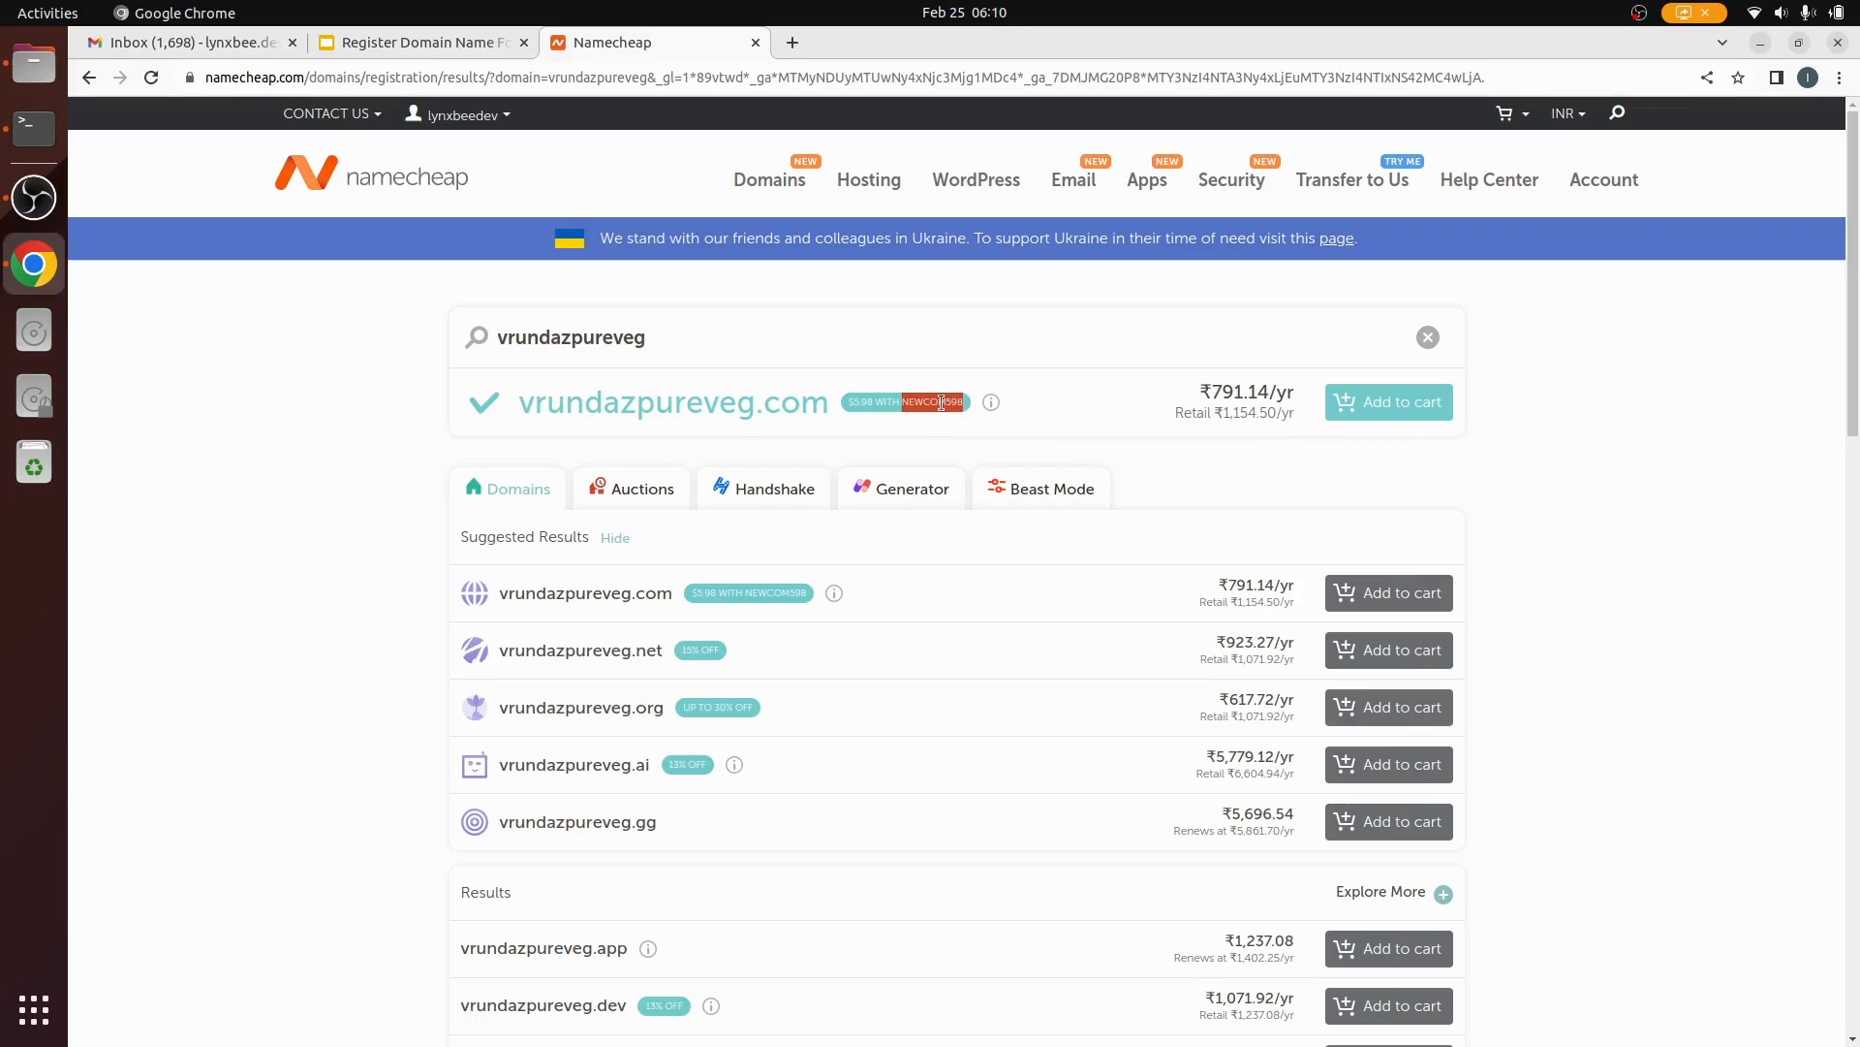
# Step: Add vrundazpureveg.com to the cart and proceed to checkout
pyautogui.click(1376, 411)
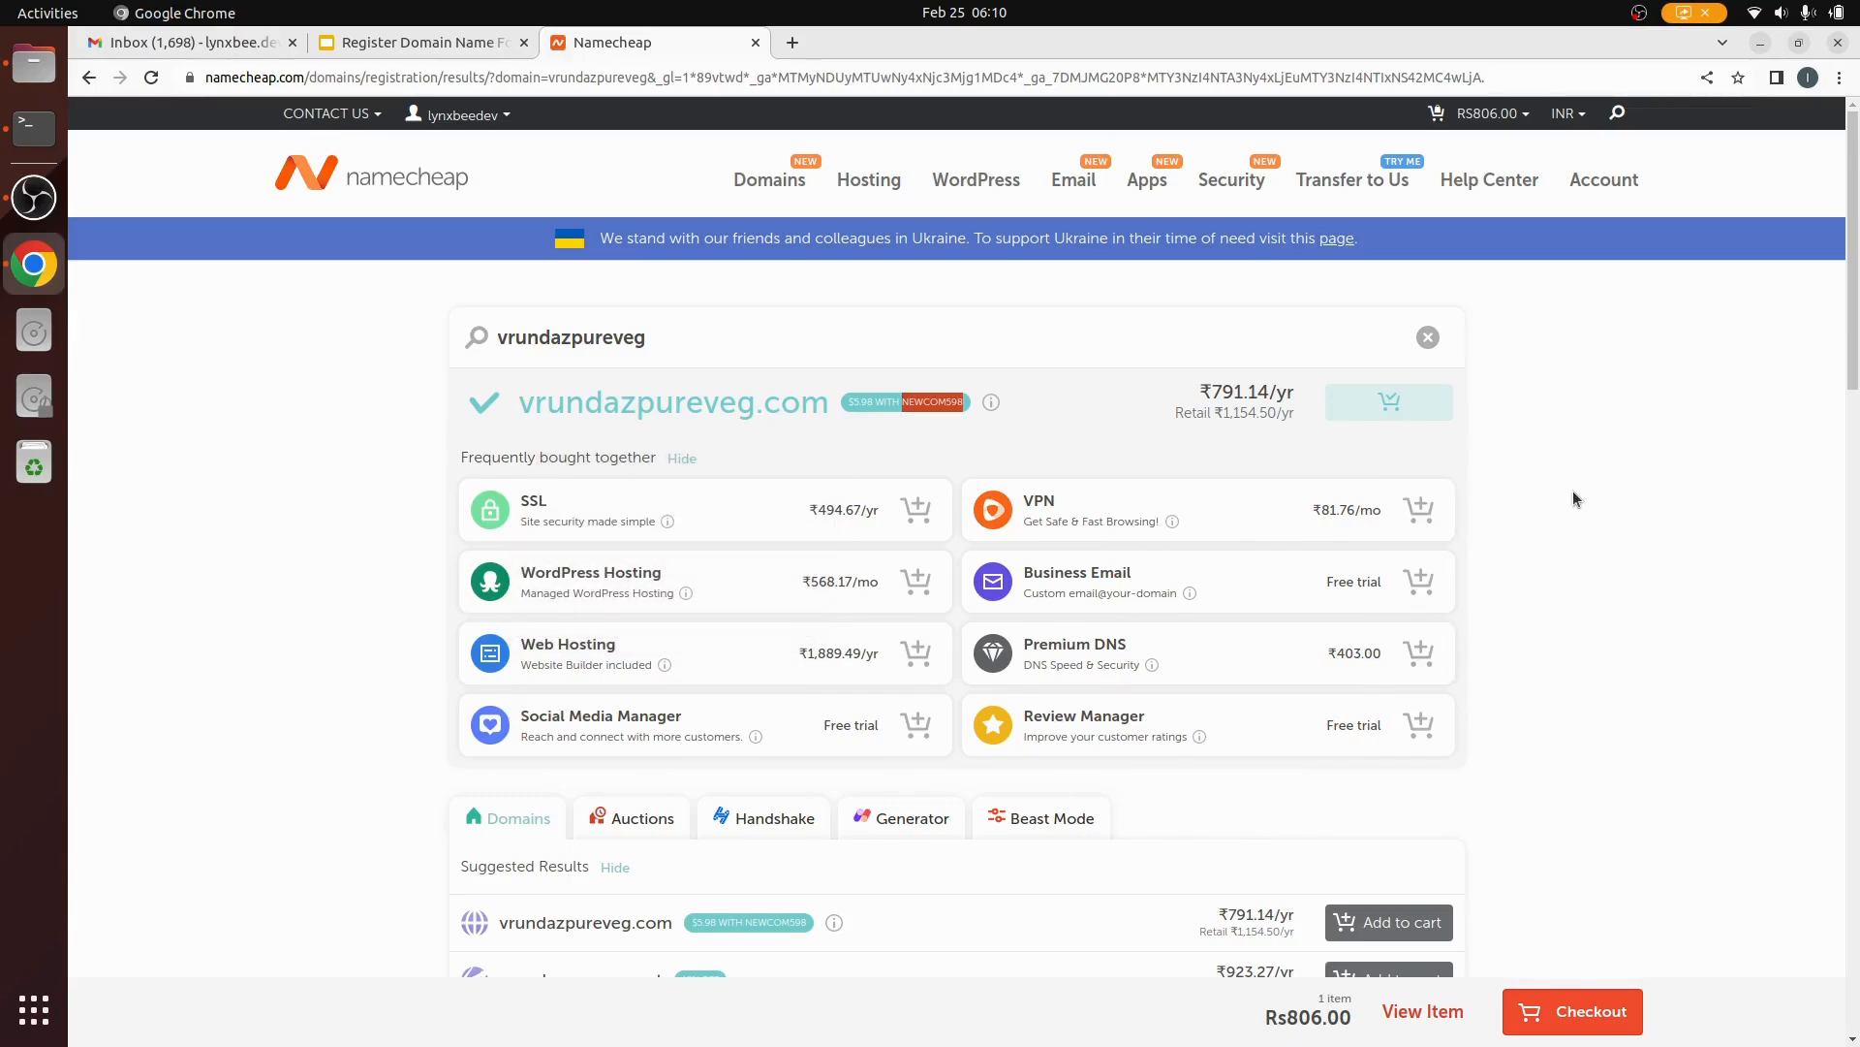
pyautogui.scroll(-2, 1593, 682)
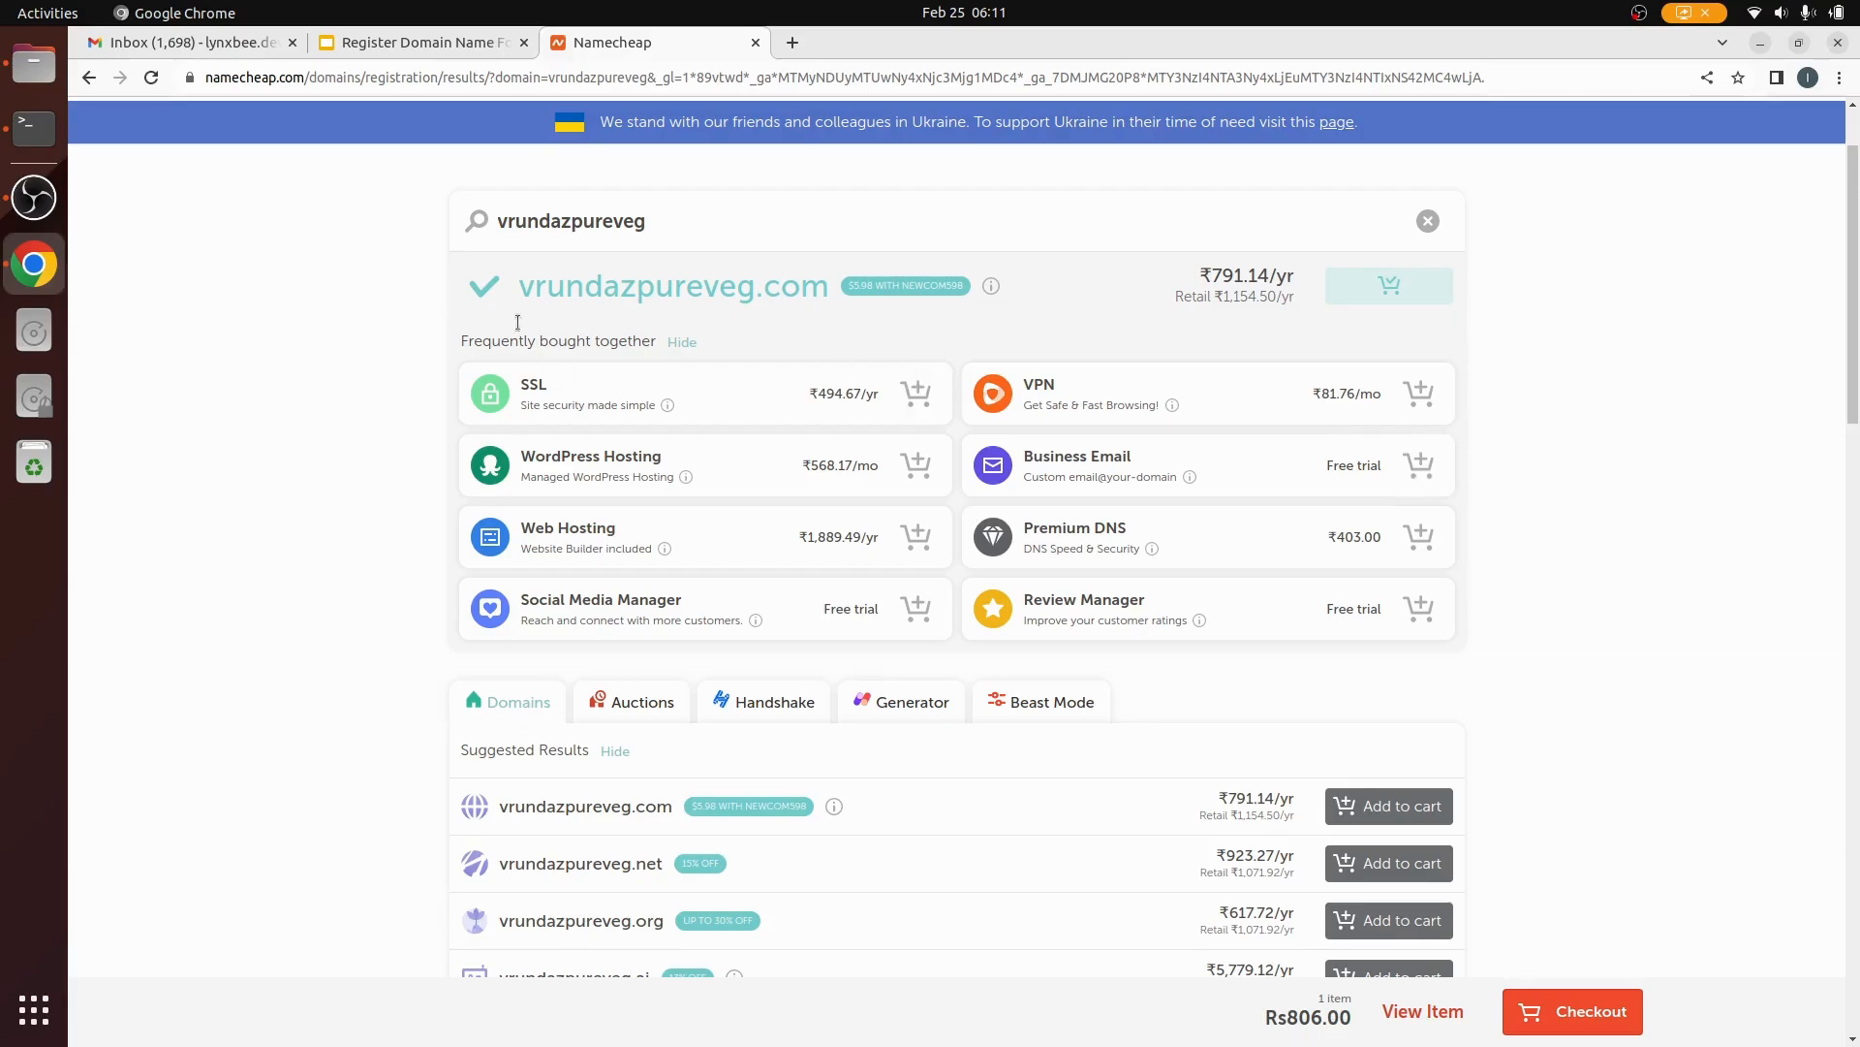
pyautogui.moveTo(520, 288); pyautogui.dragTo(632, 287)
pyautogui.doubleClick(701, 280)
pyautogui.click(701, 280)
pyautogui.tripleClick(701, 280)
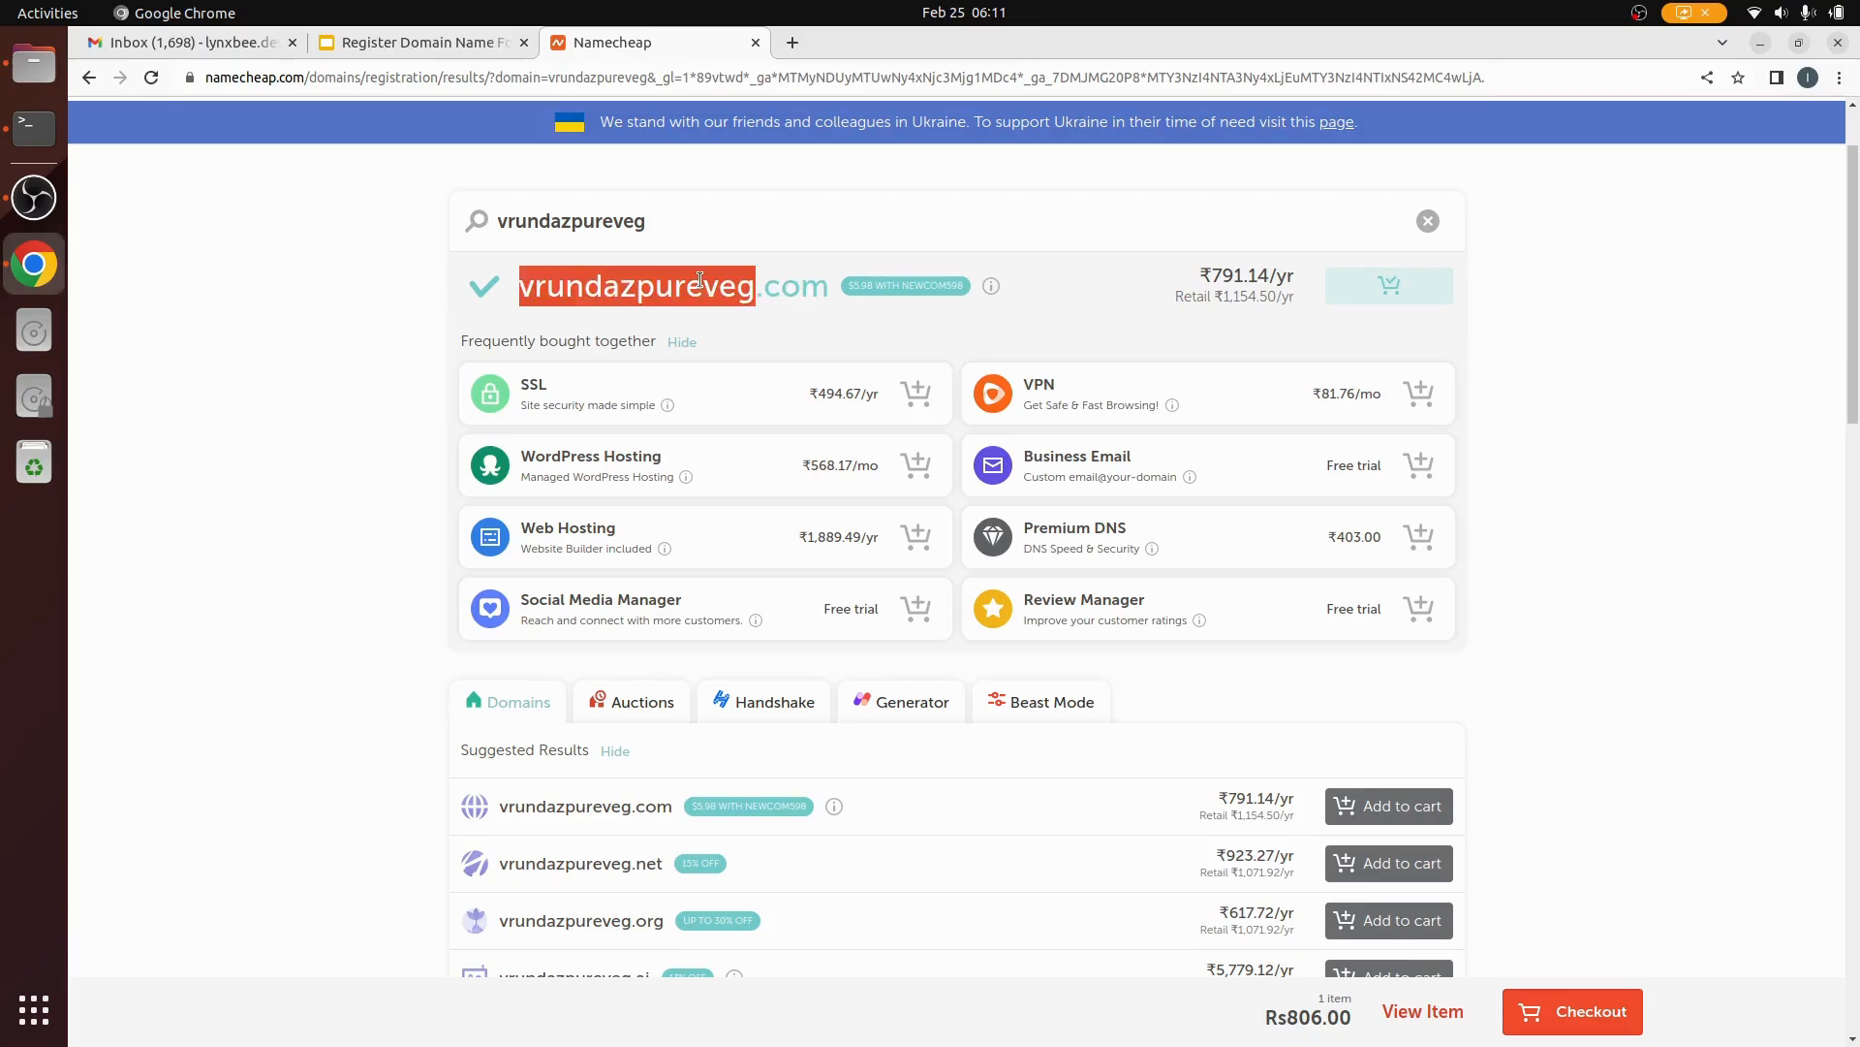
pyautogui.click(1593, 434)
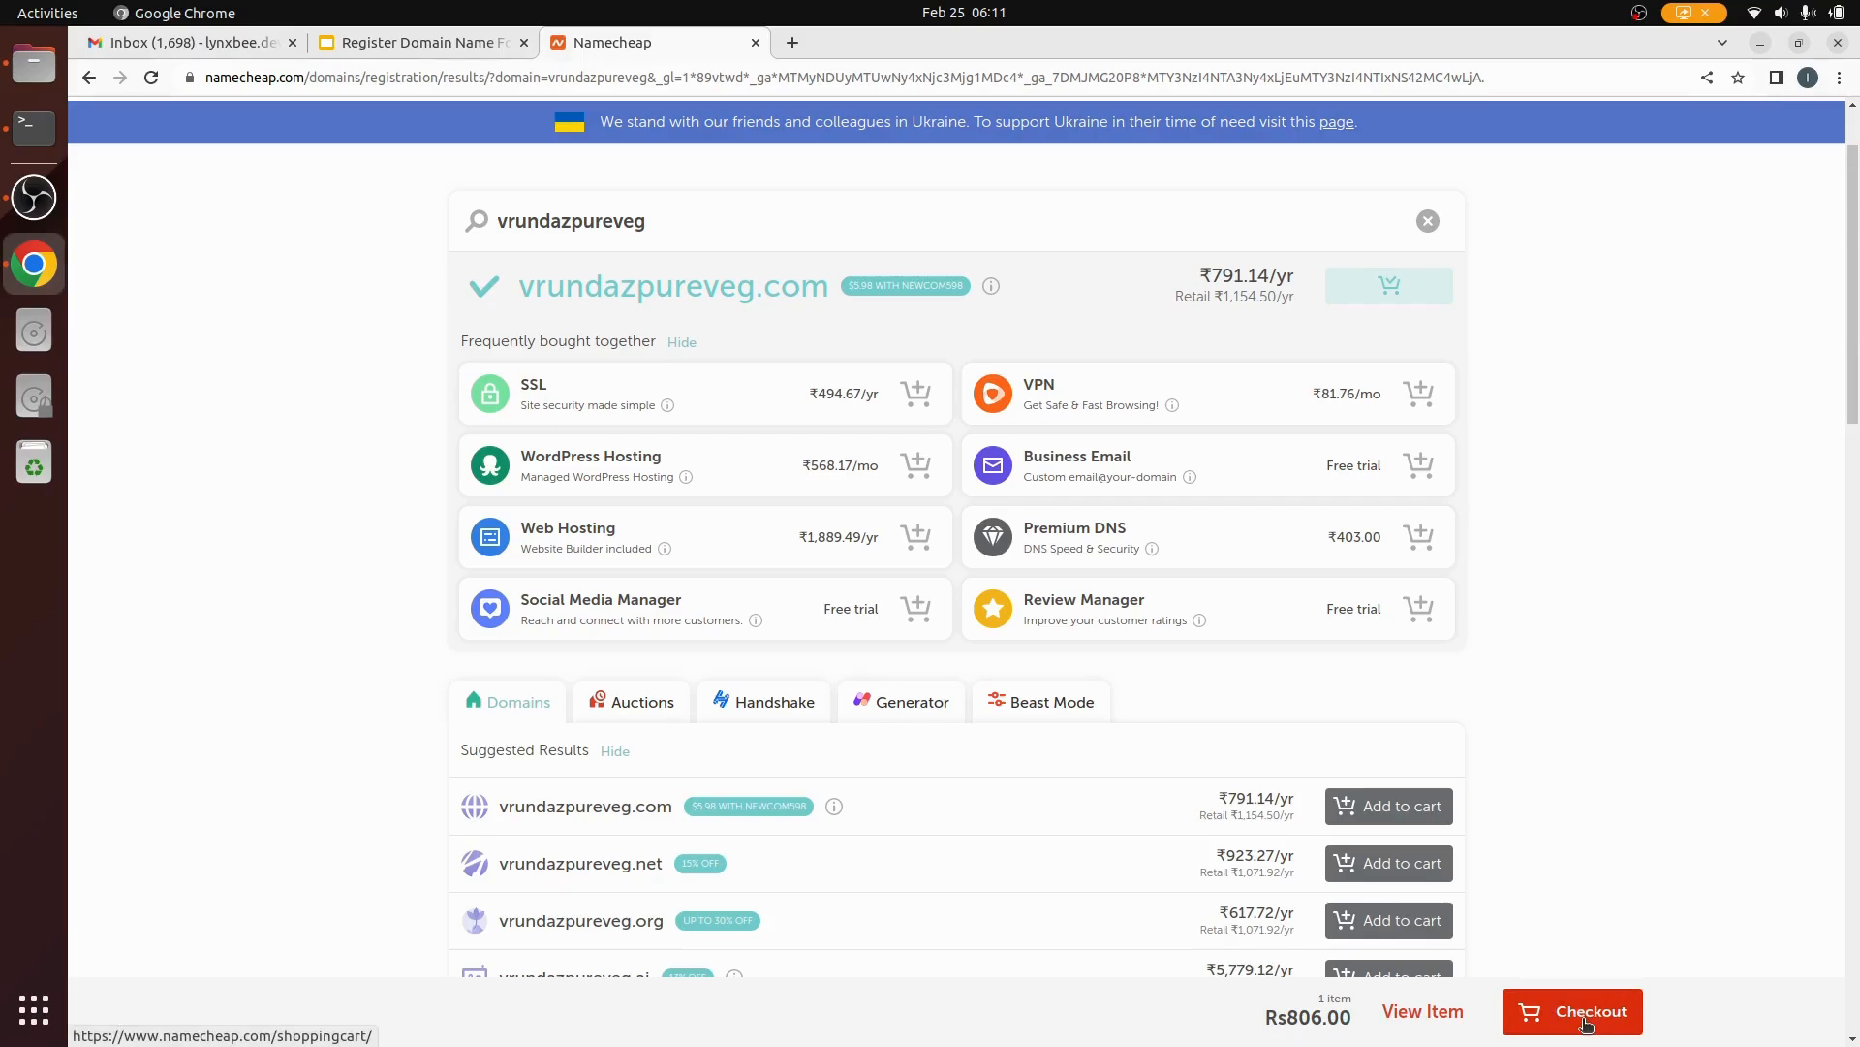
pyautogui.click(1586, 1017)
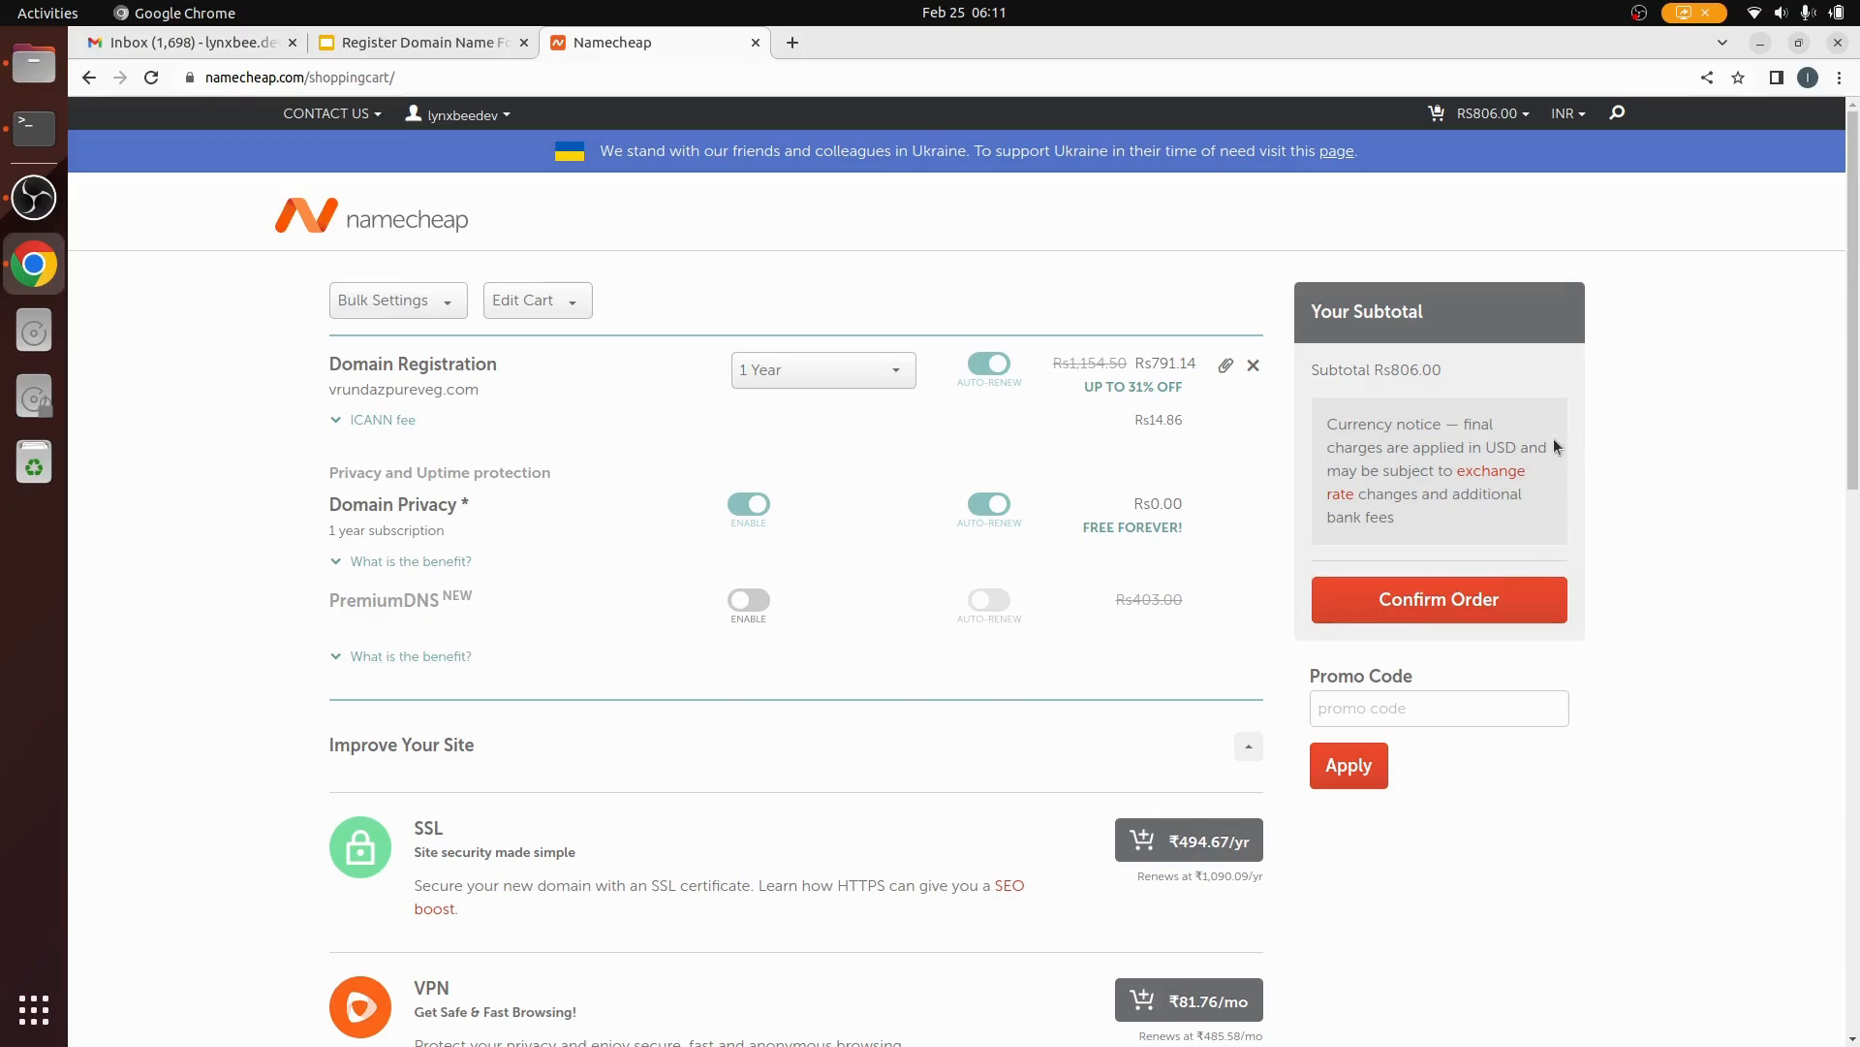
# Step: Paste promo code NEWCOM598 into the cart and apply it, lowering the subtotal to Rs508.71
pyautogui.click(1372, 712)
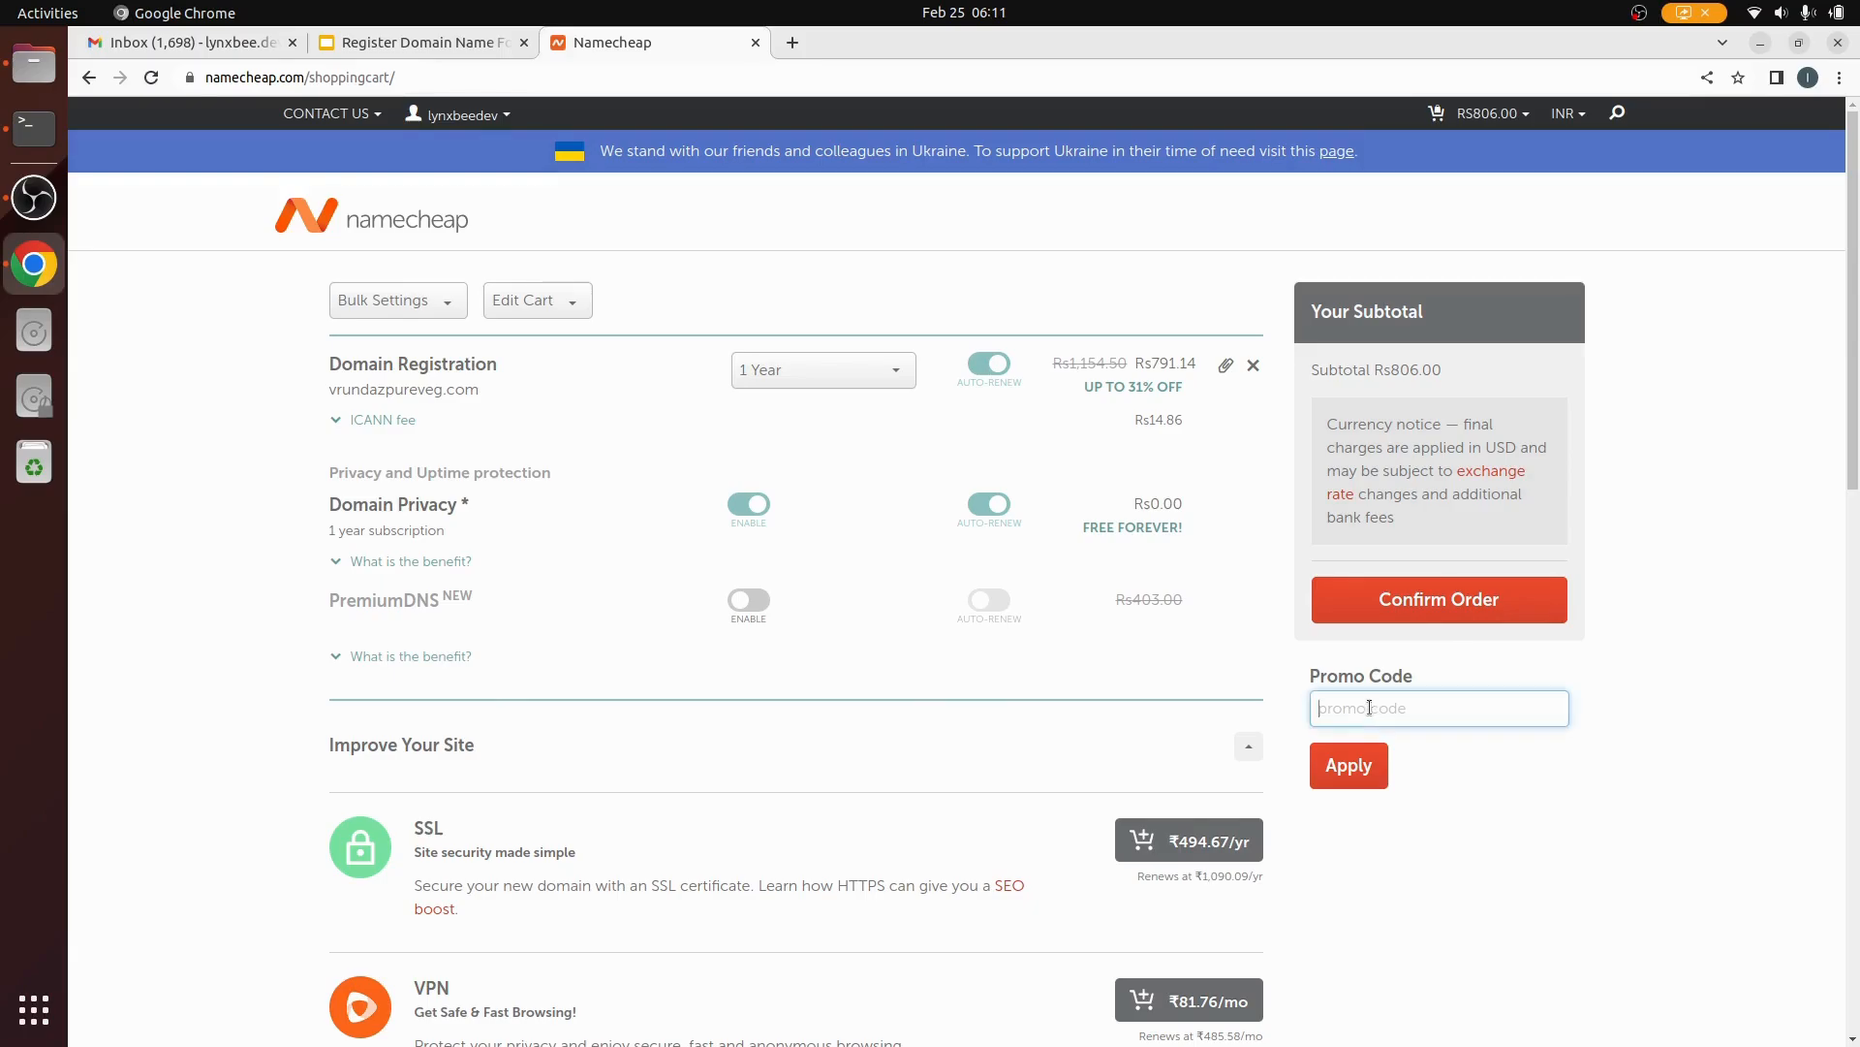
pyautogui.hotkey('ctrl', 'v')
pyautogui.click(1394, 369)
pyautogui.moveTo(1391, 369); pyautogui.dragTo(1422, 369)
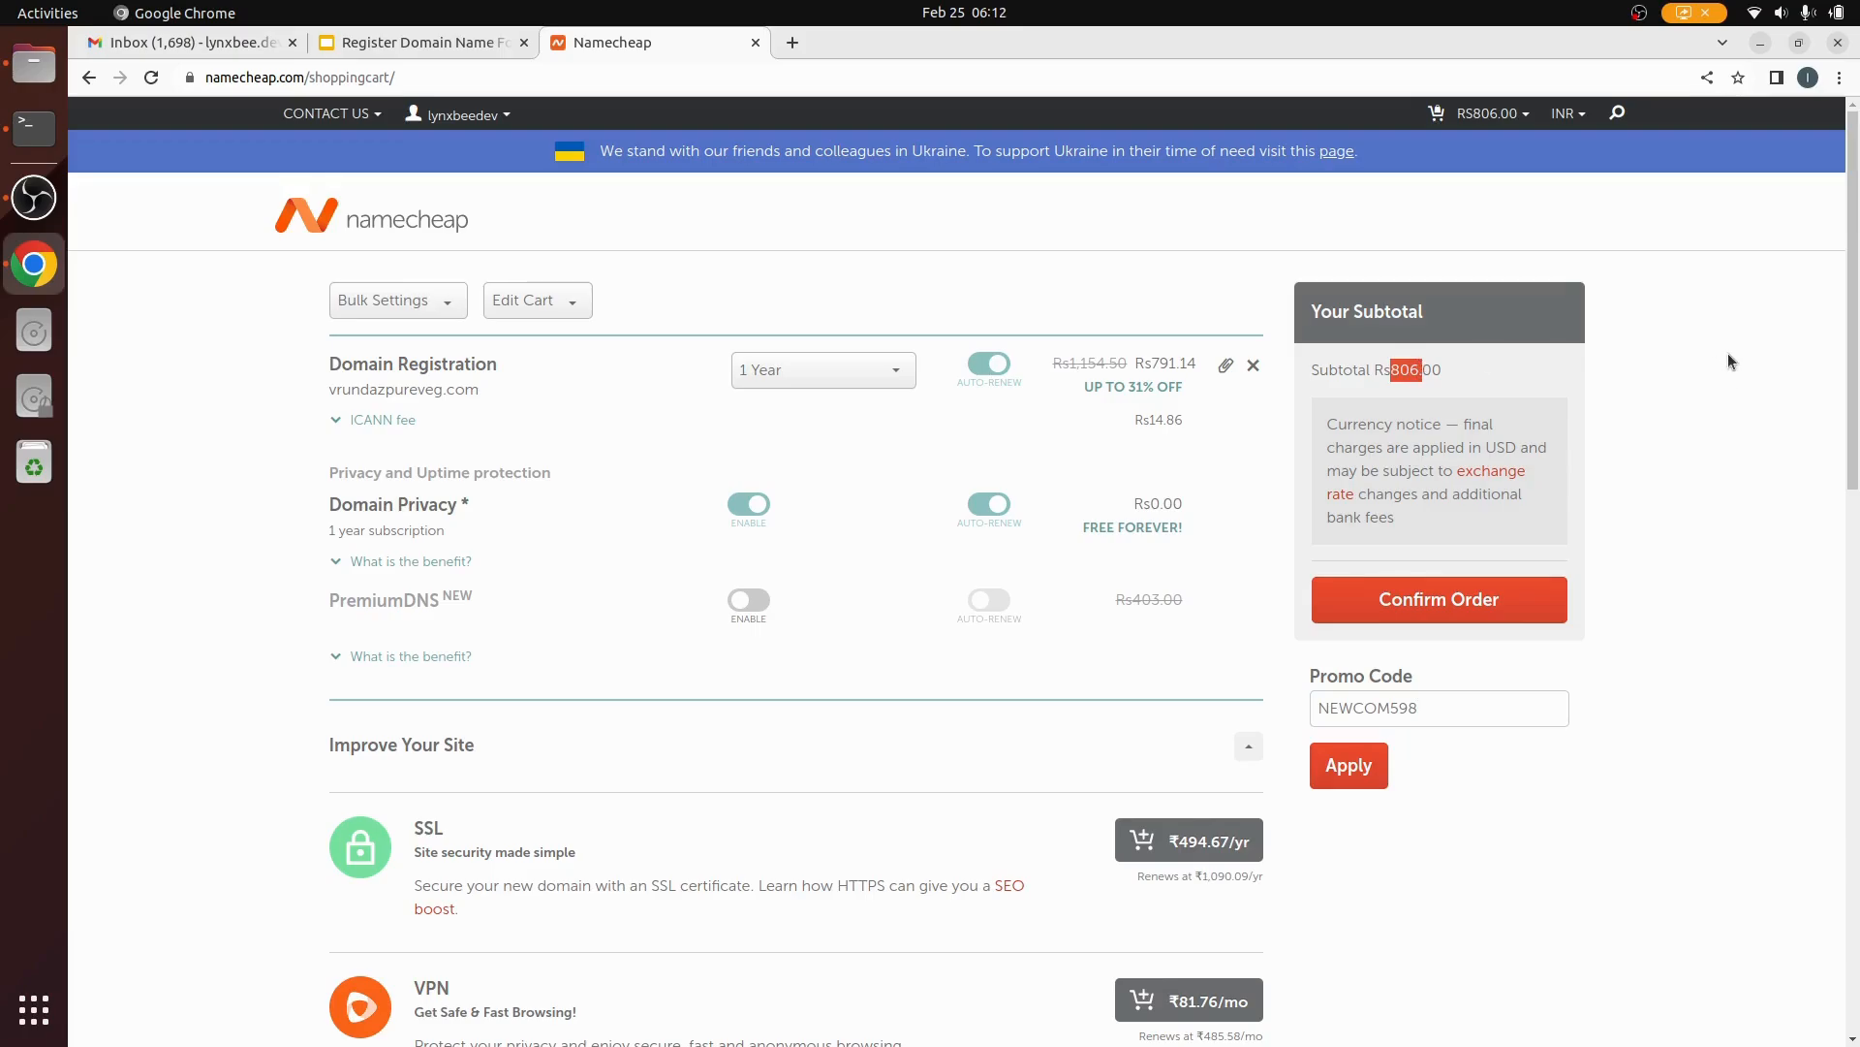
pyautogui.click(1730, 371)
pyautogui.click(1355, 773)
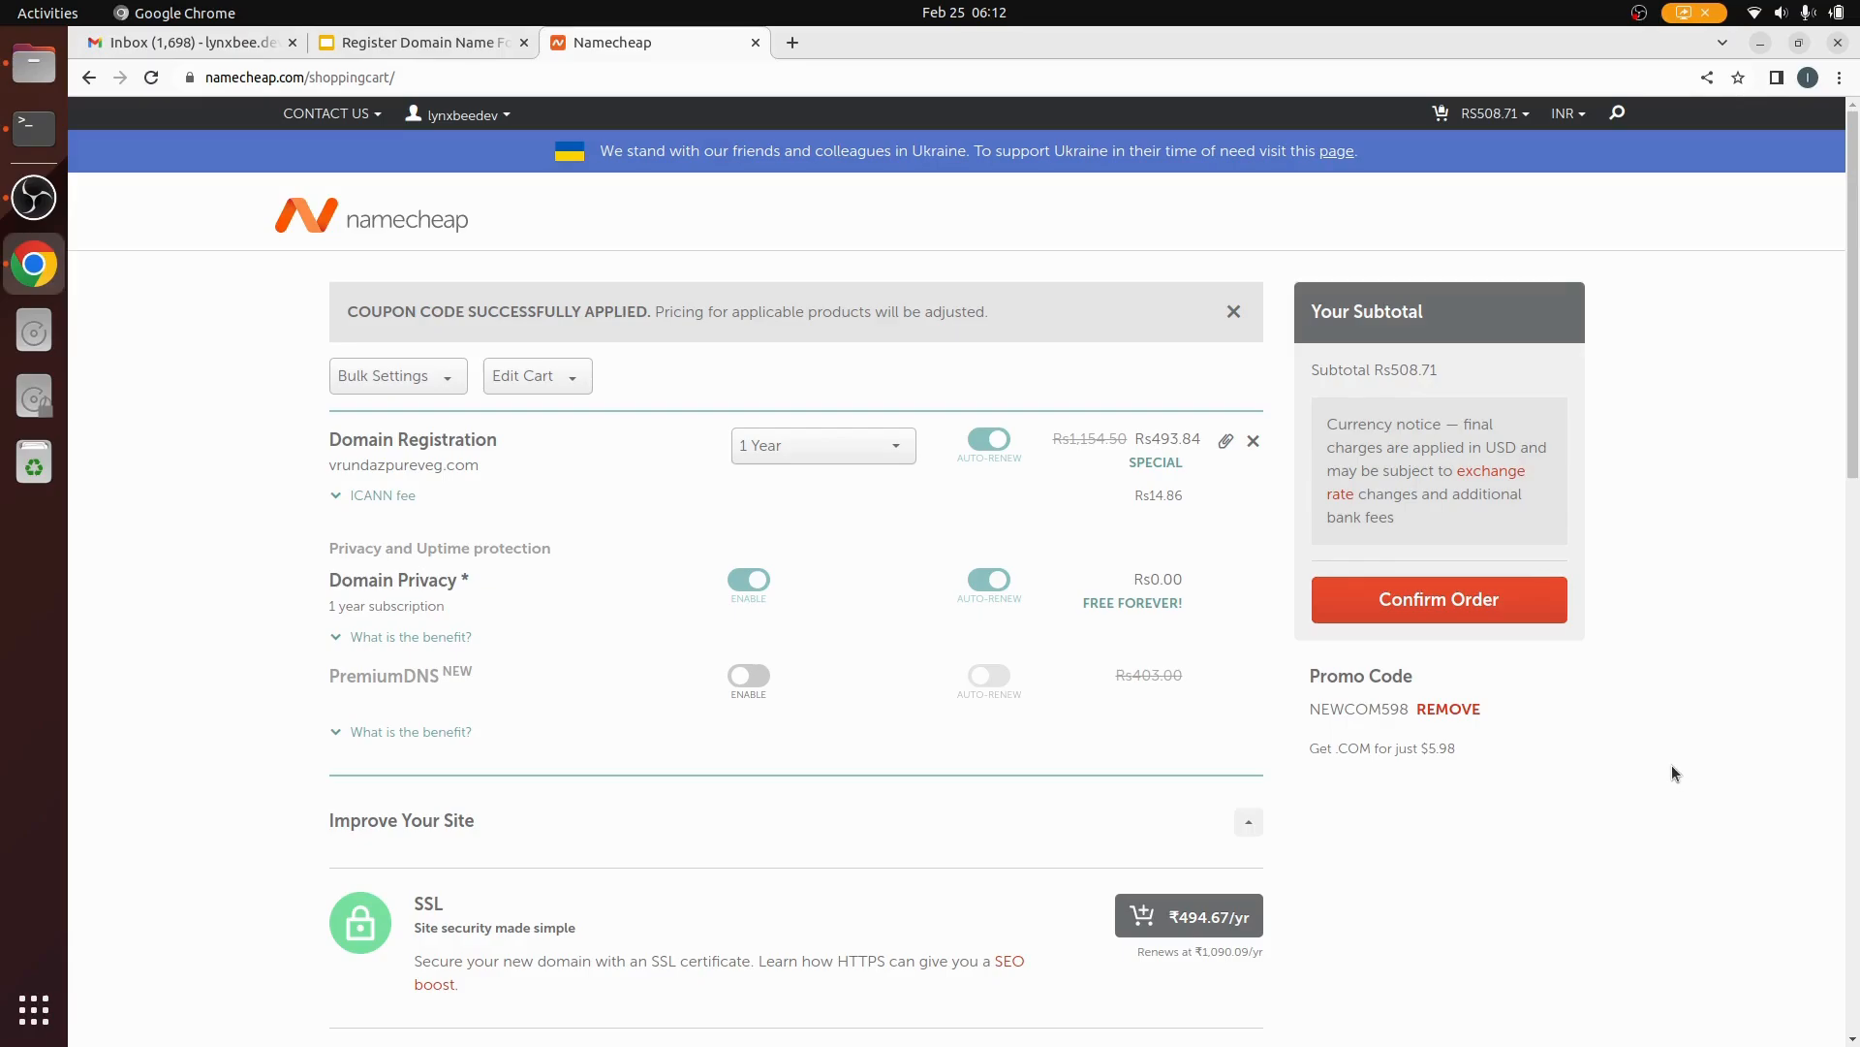
pyautogui.scroll(-5, 1654, 748)
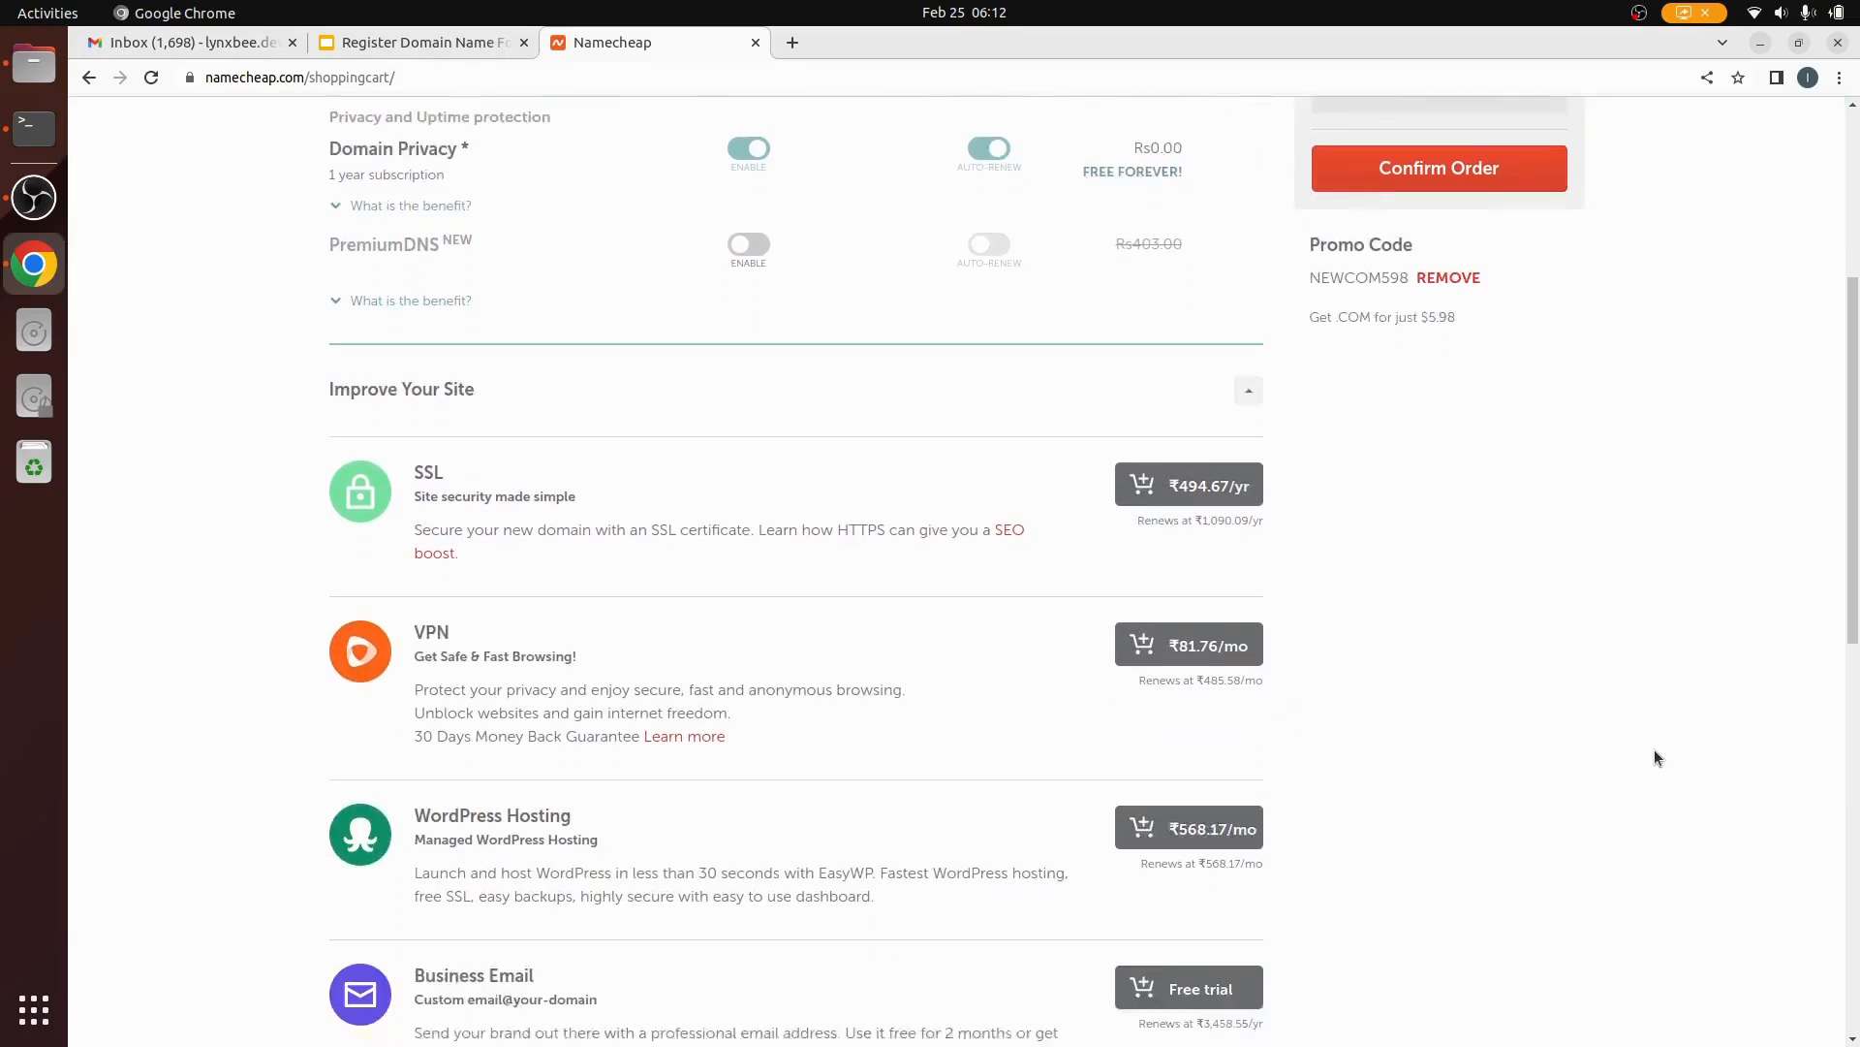
pyautogui.scroll(-8, 1668, 808)
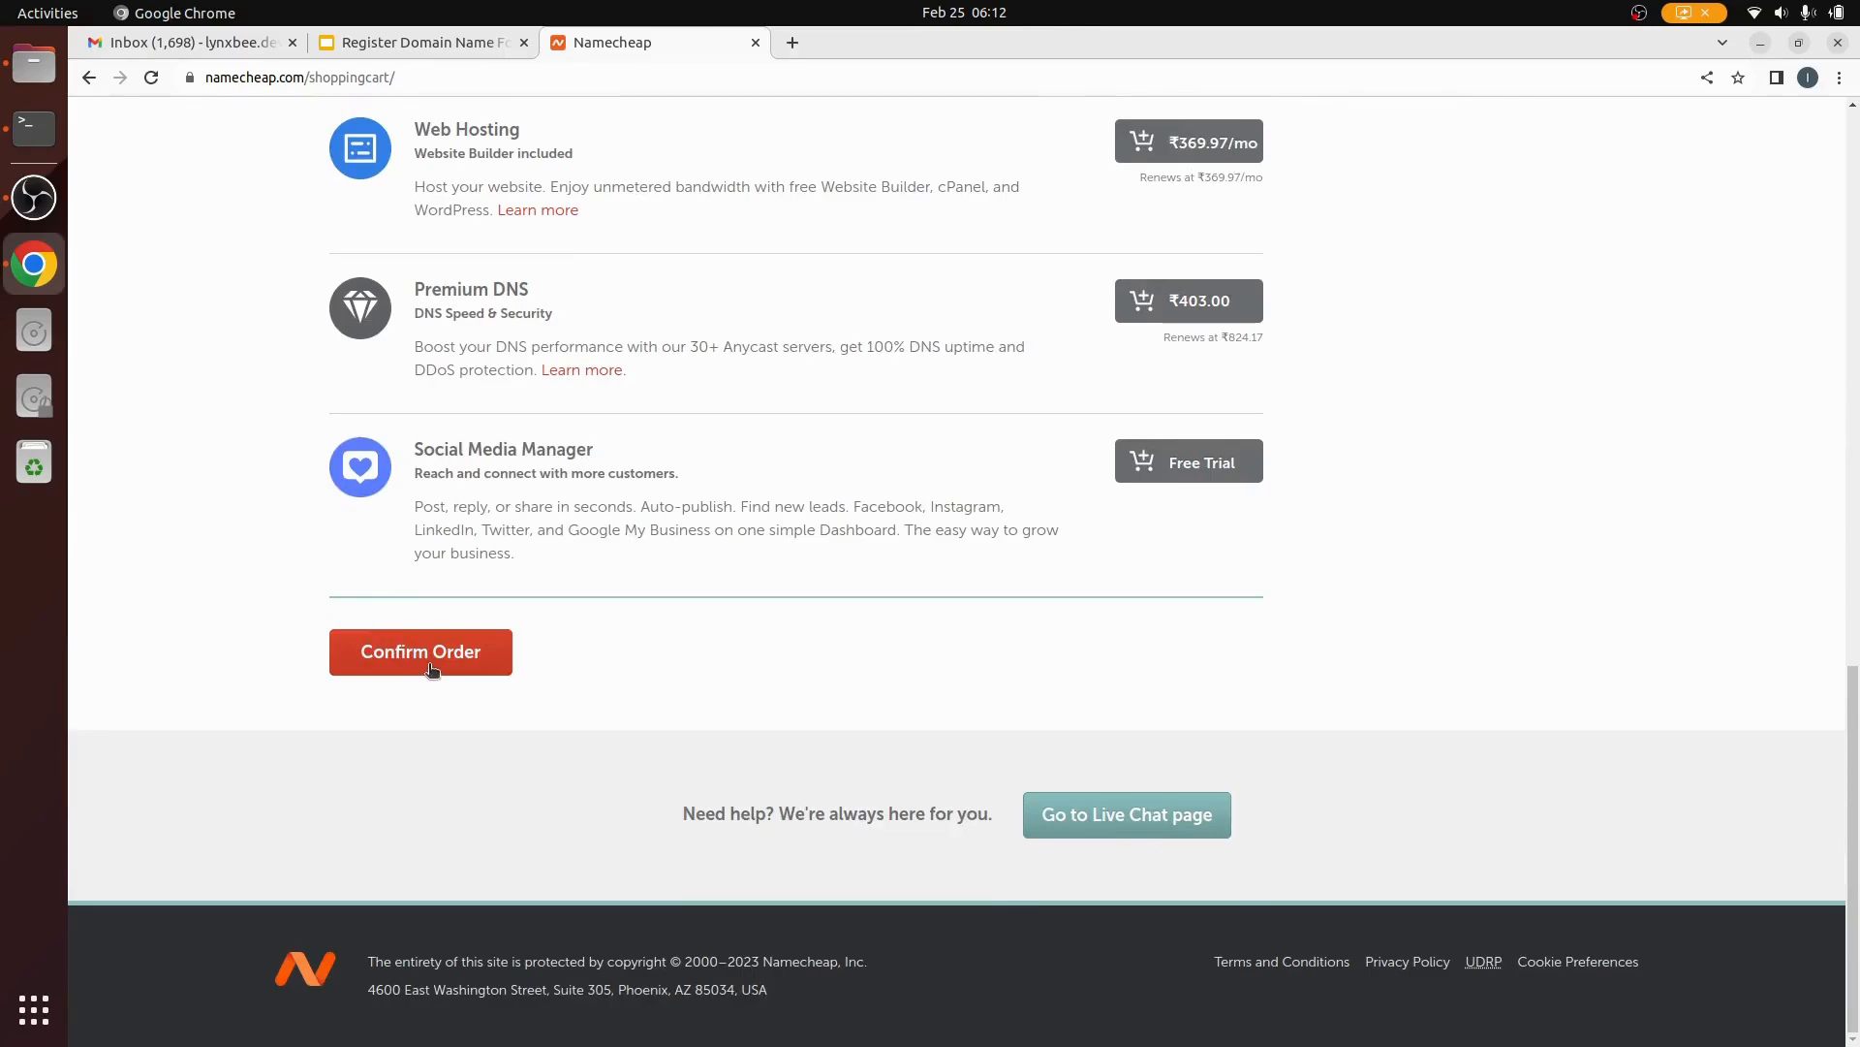
pyautogui.scroll(7, 511, 665)
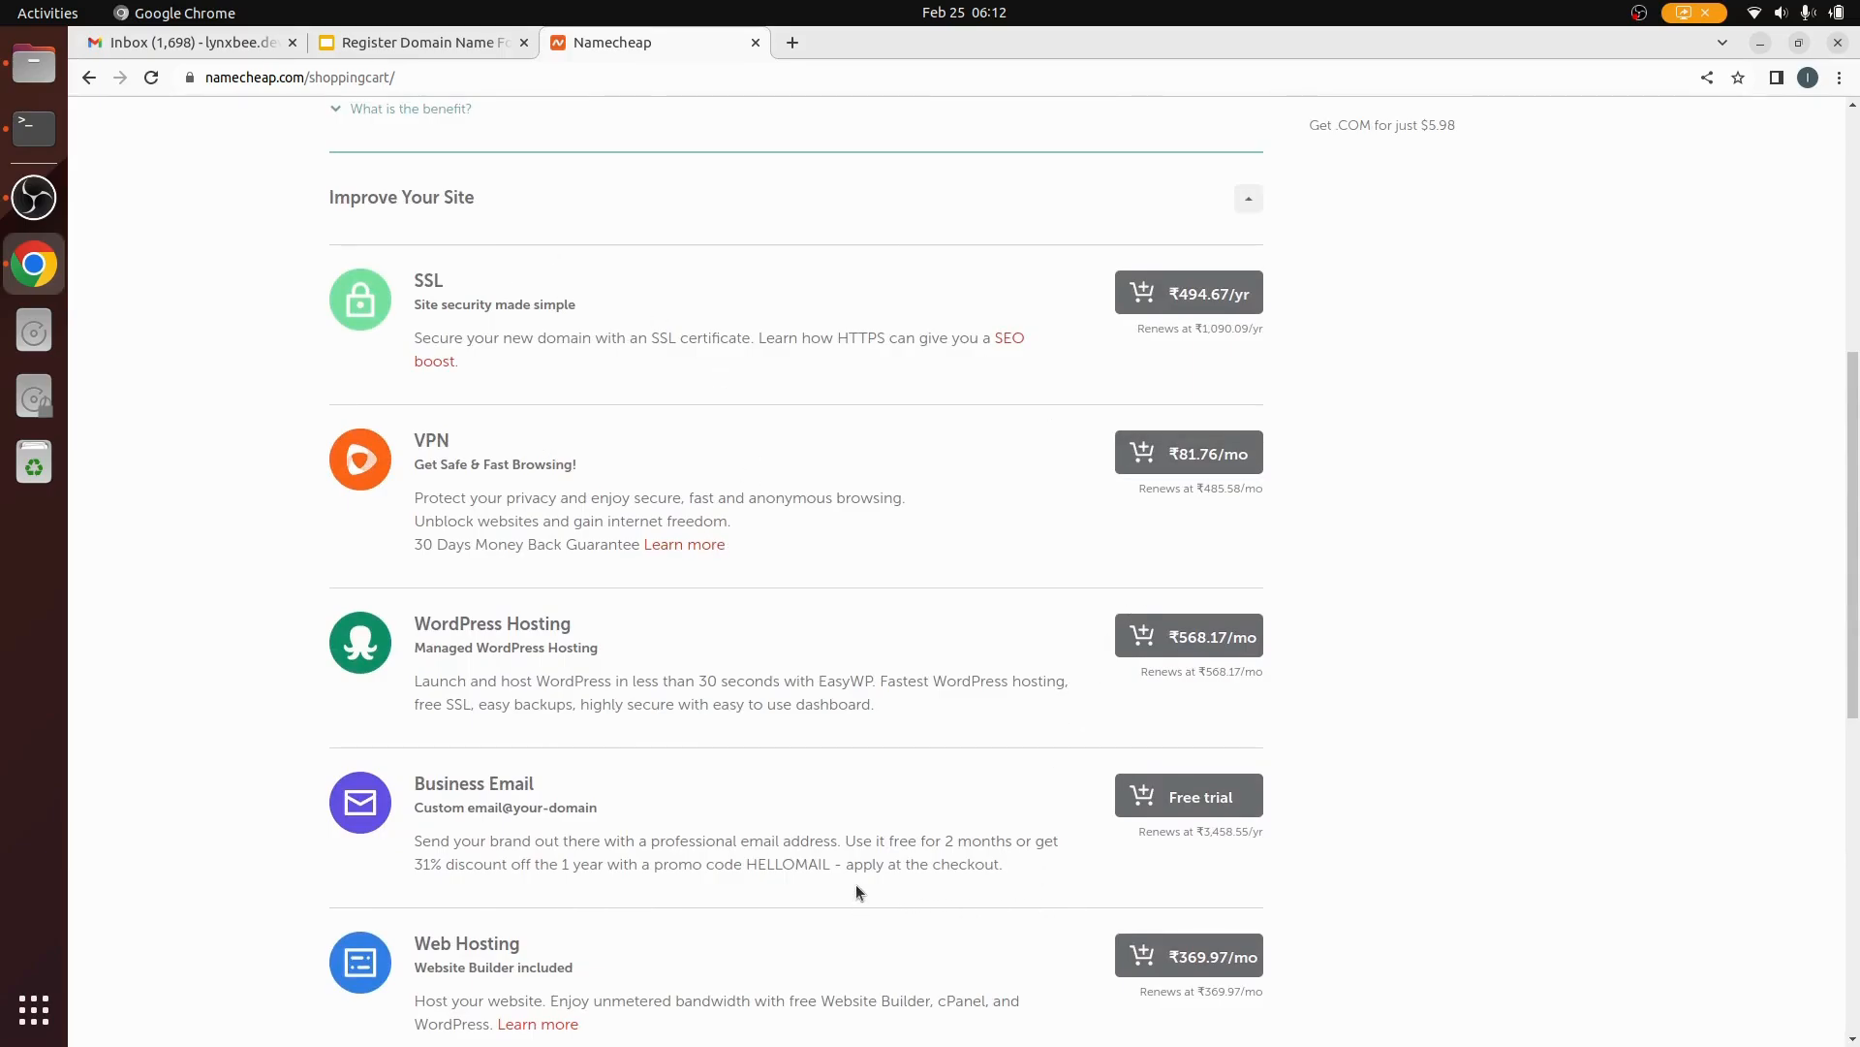
pyautogui.scroll(-7, 859, 898)
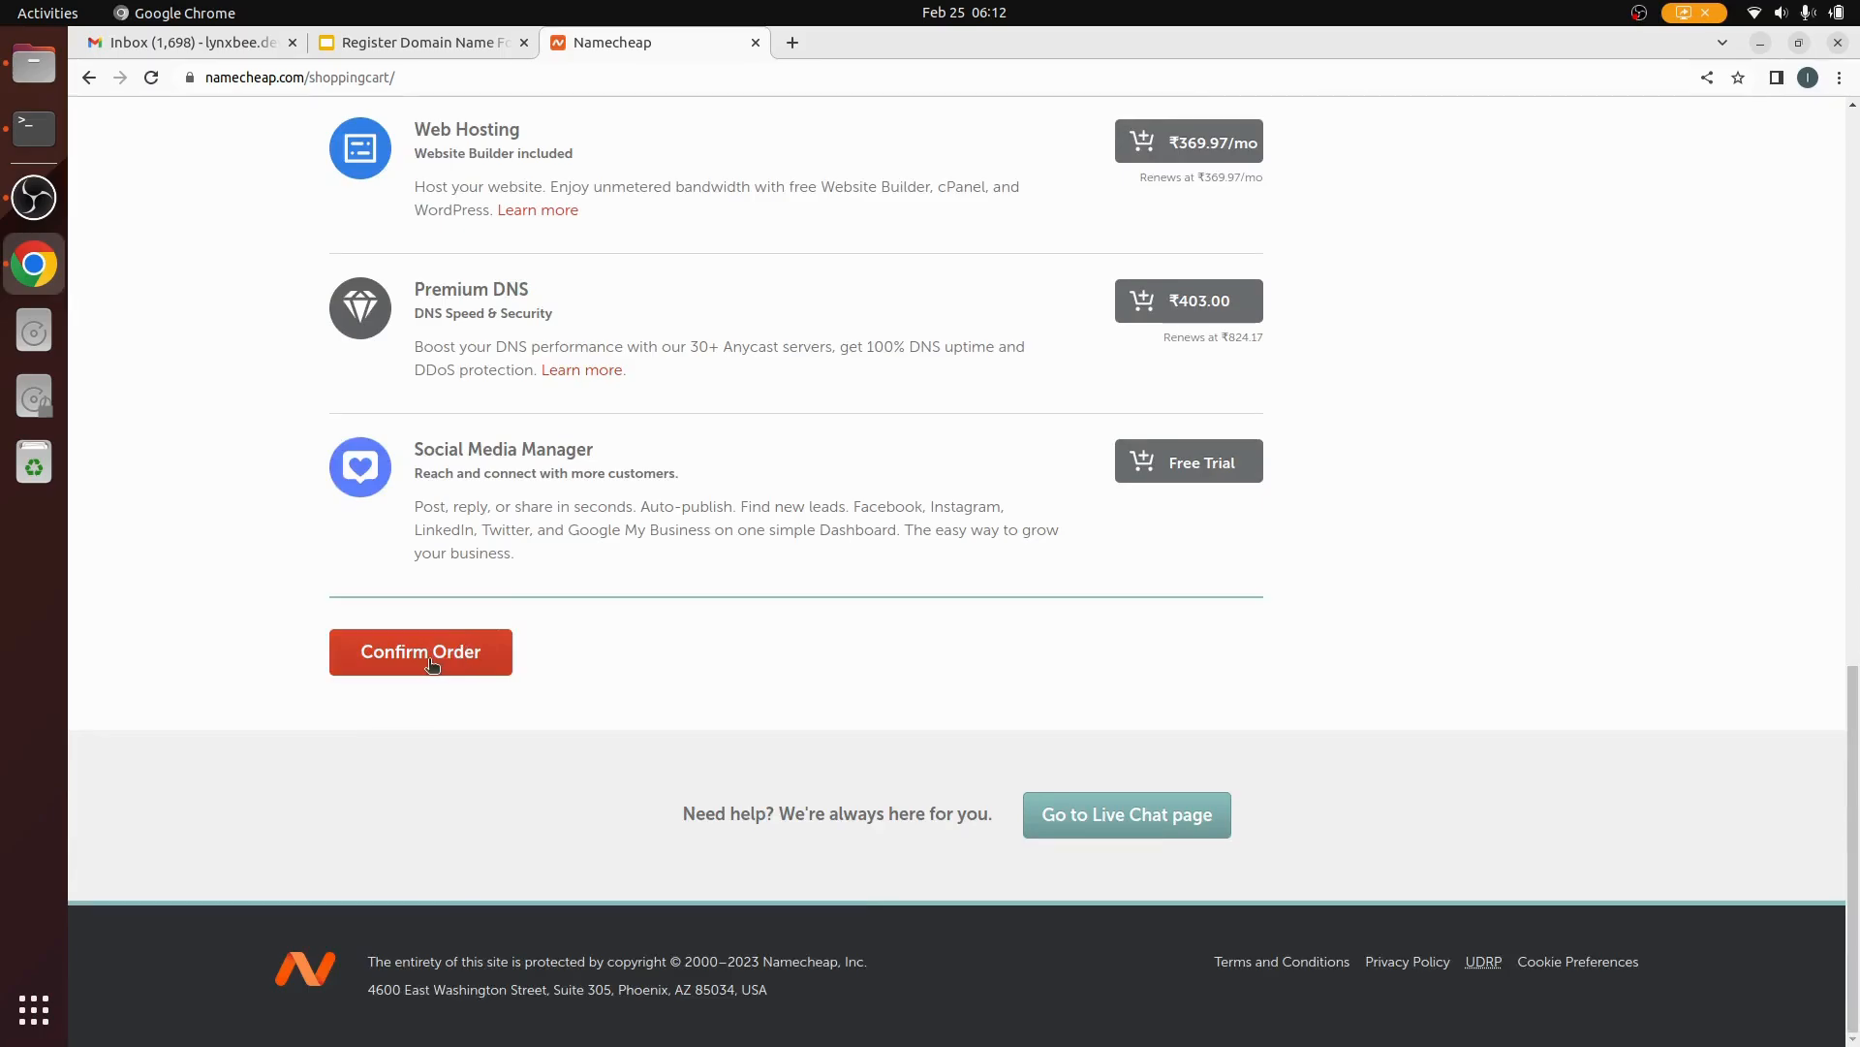
pyautogui.scroll(8, 645, 639)
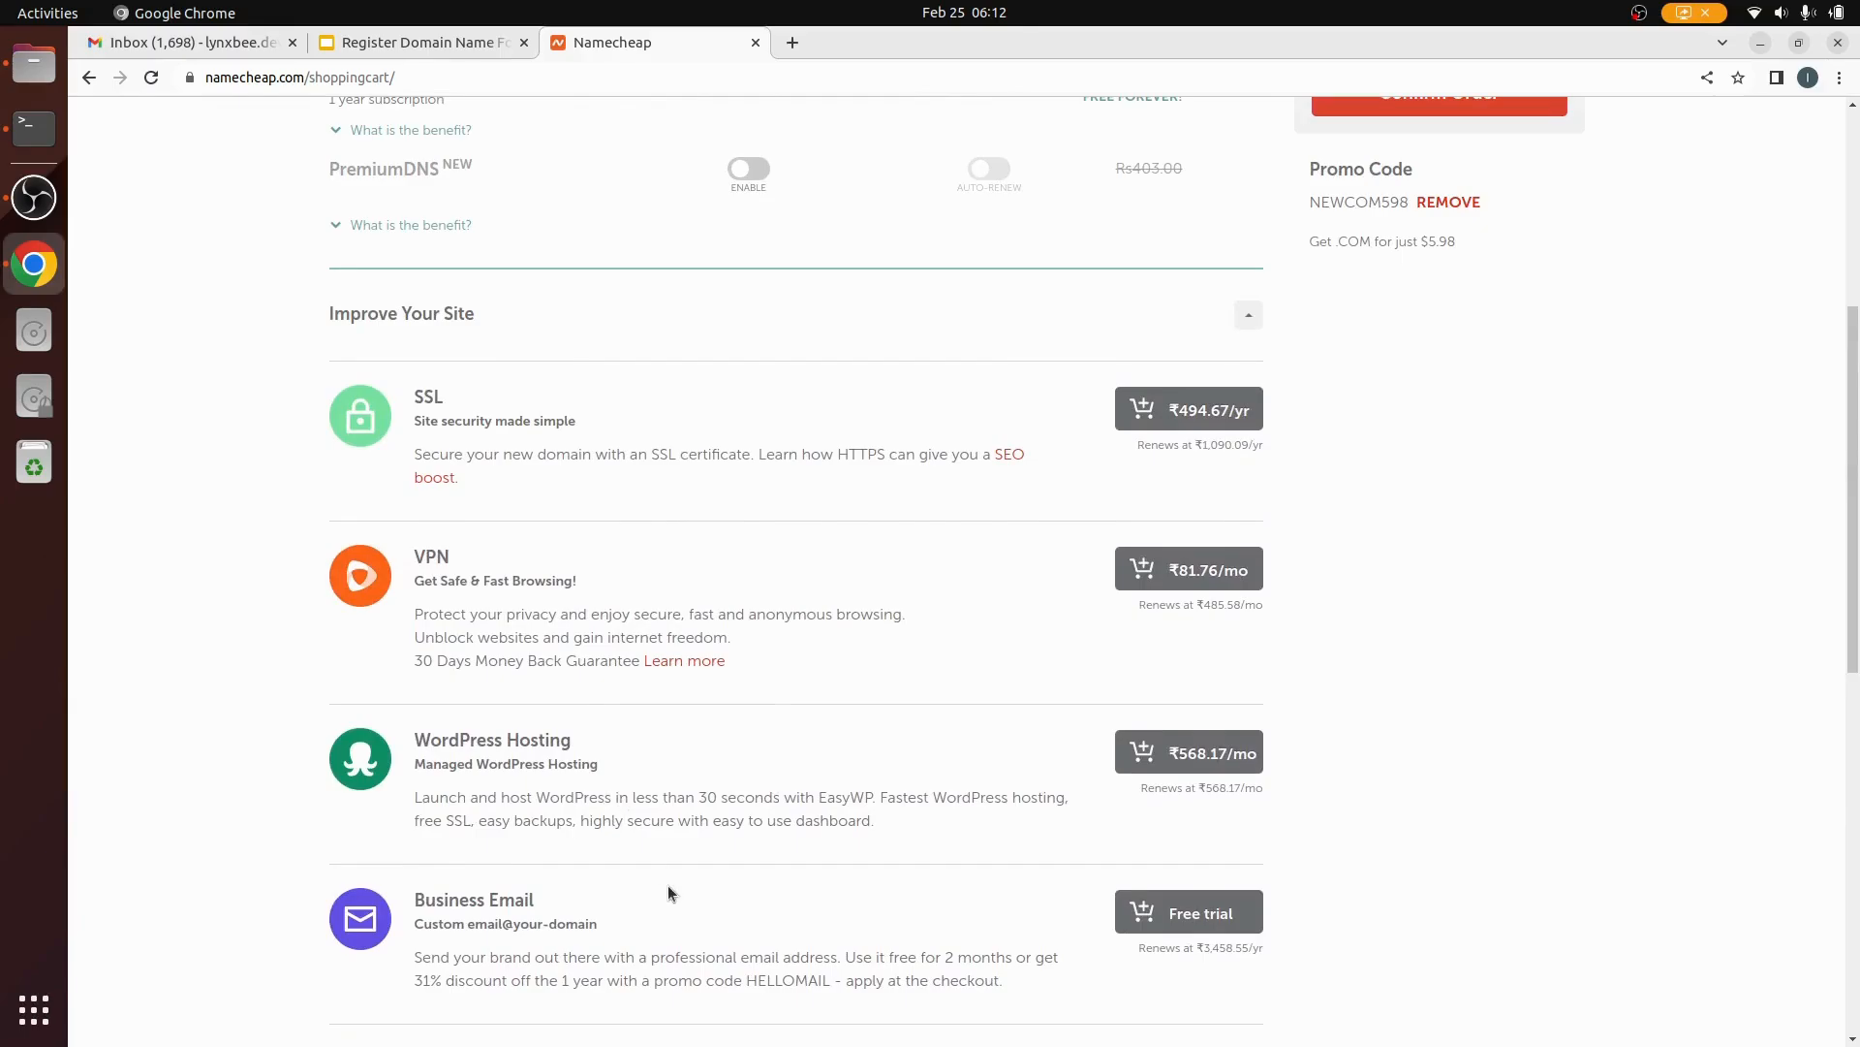
pyautogui.scroll(-9, 667, 885)
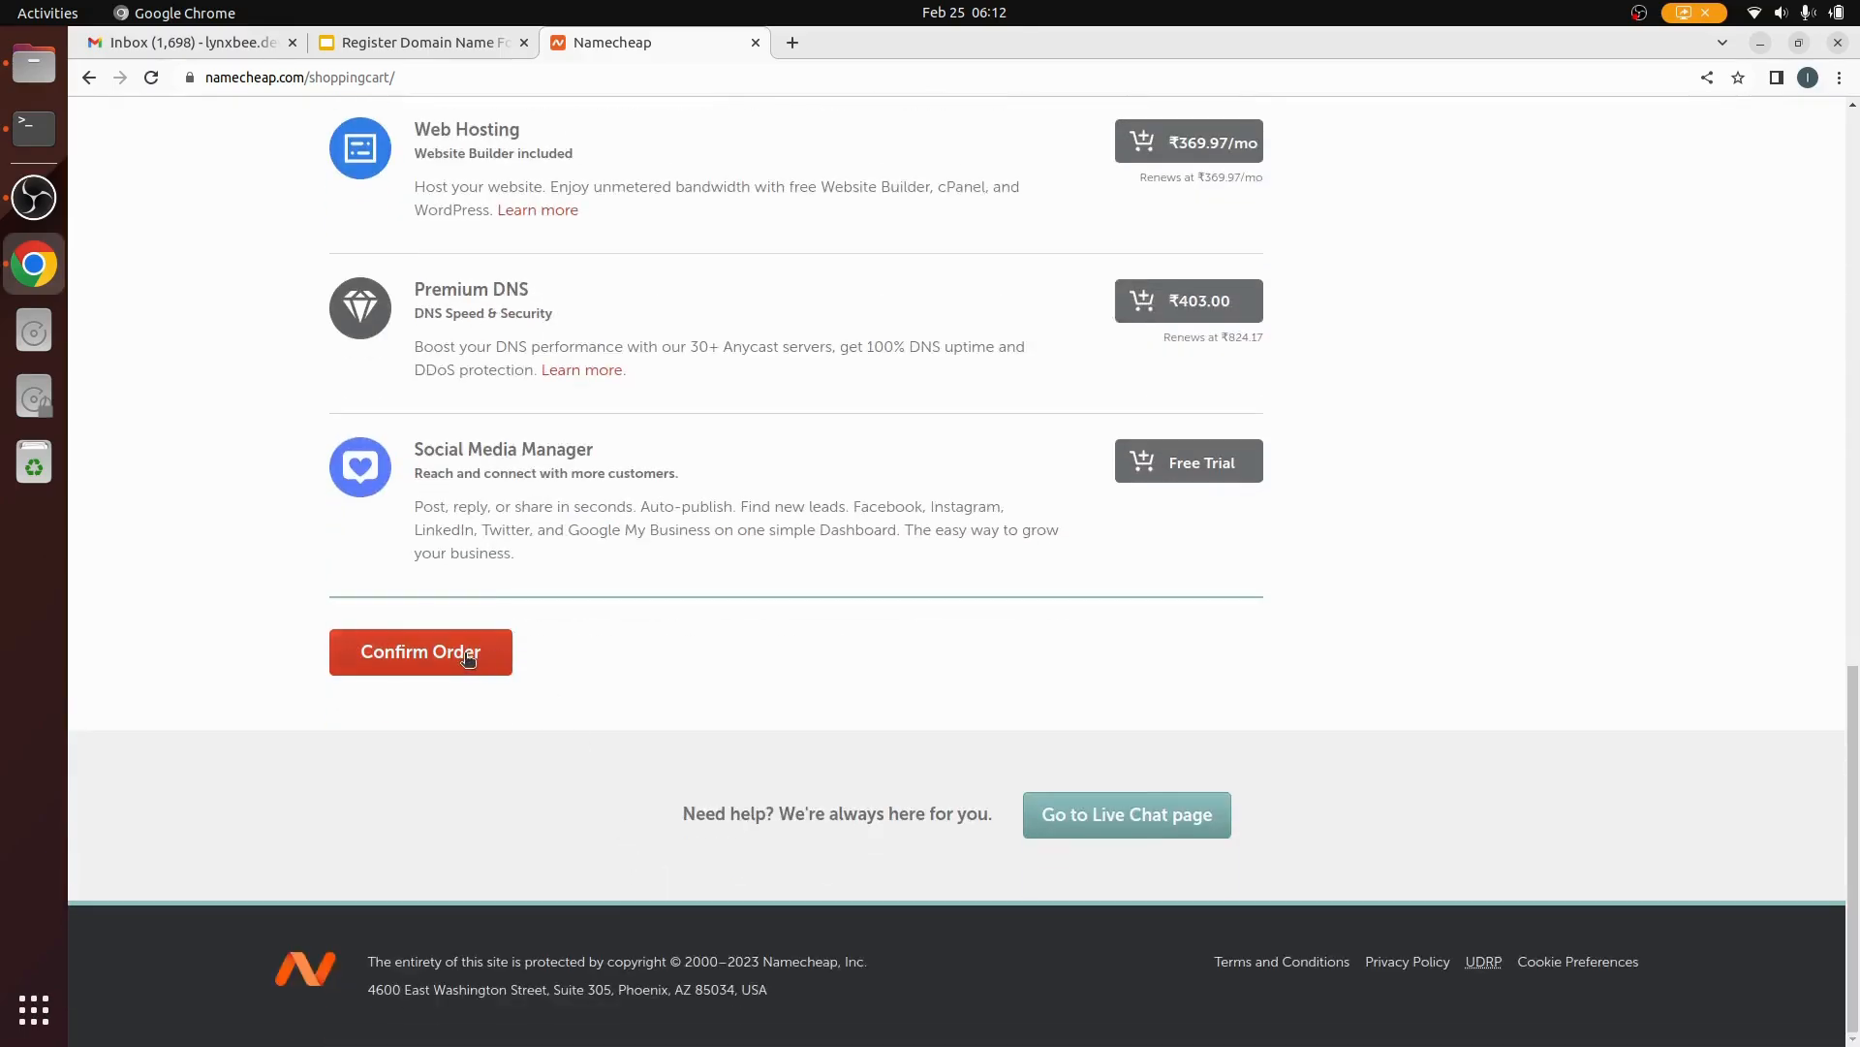
pyautogui.scroll(10, 744, 619)
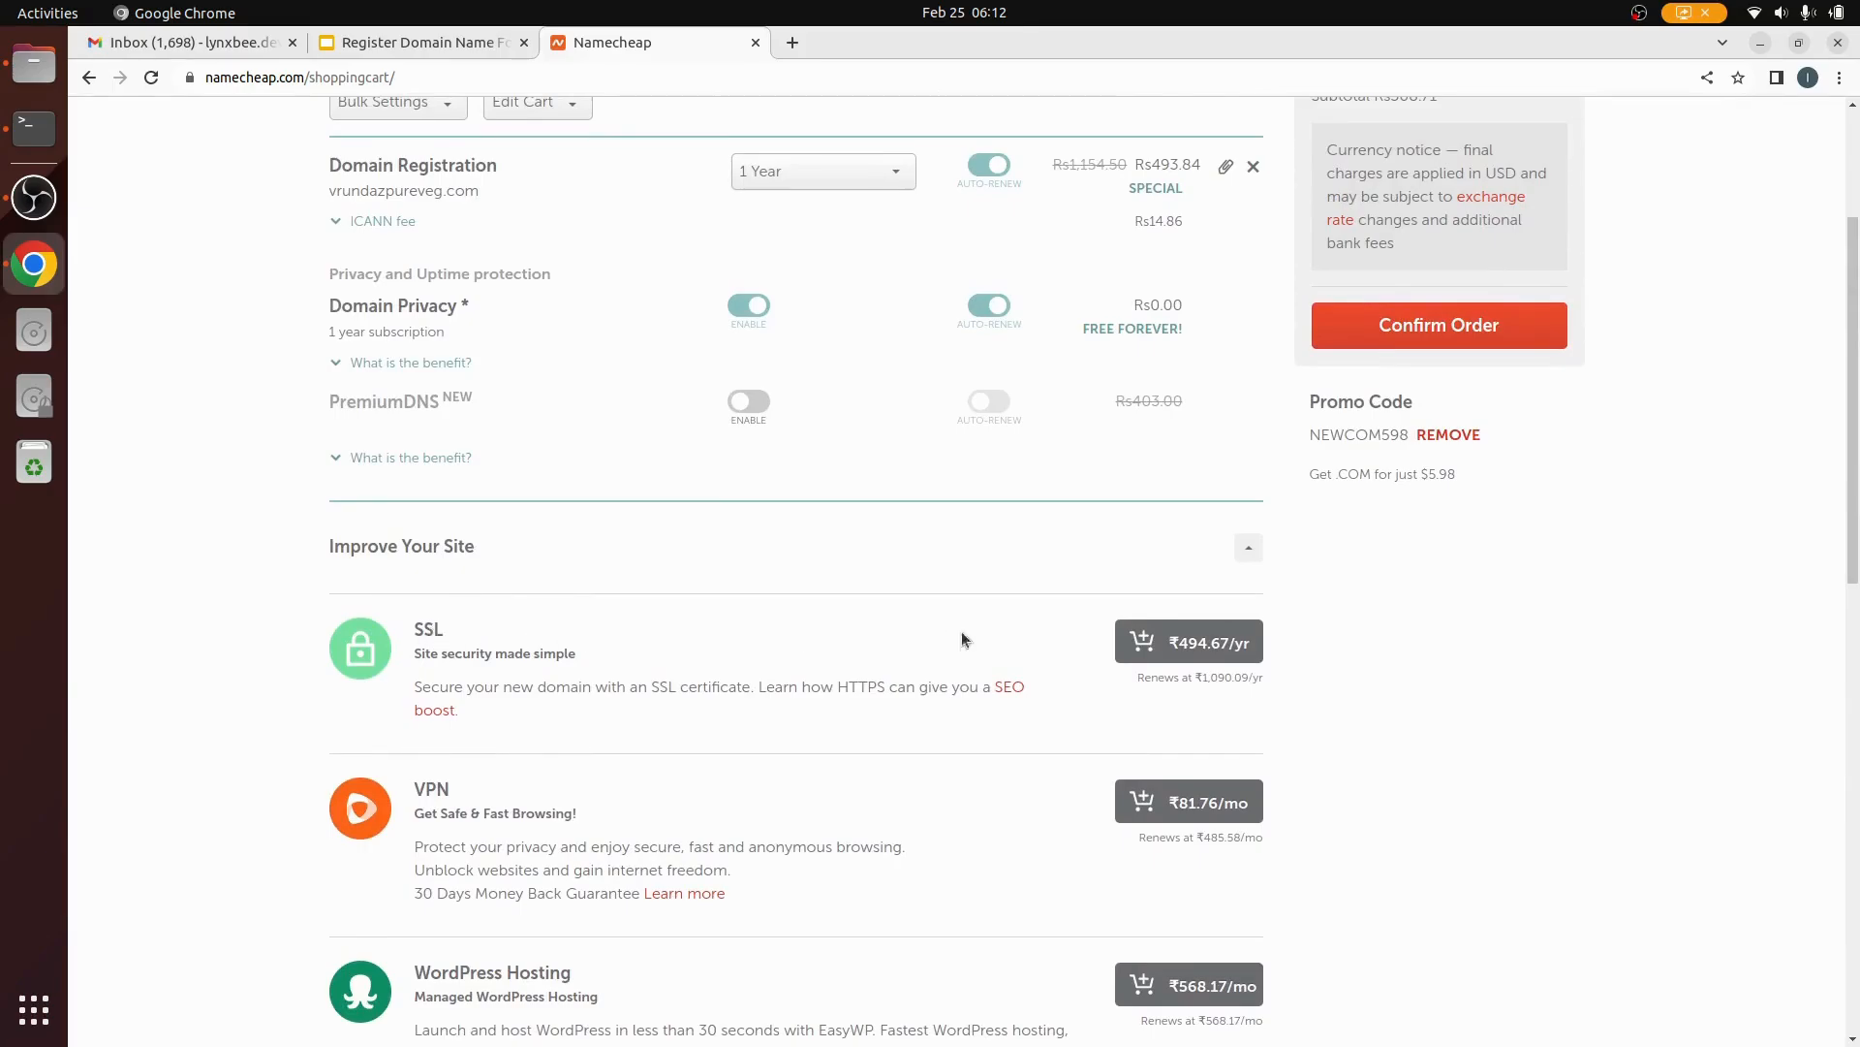
pyautogui.scroll(-3, 755, 788)
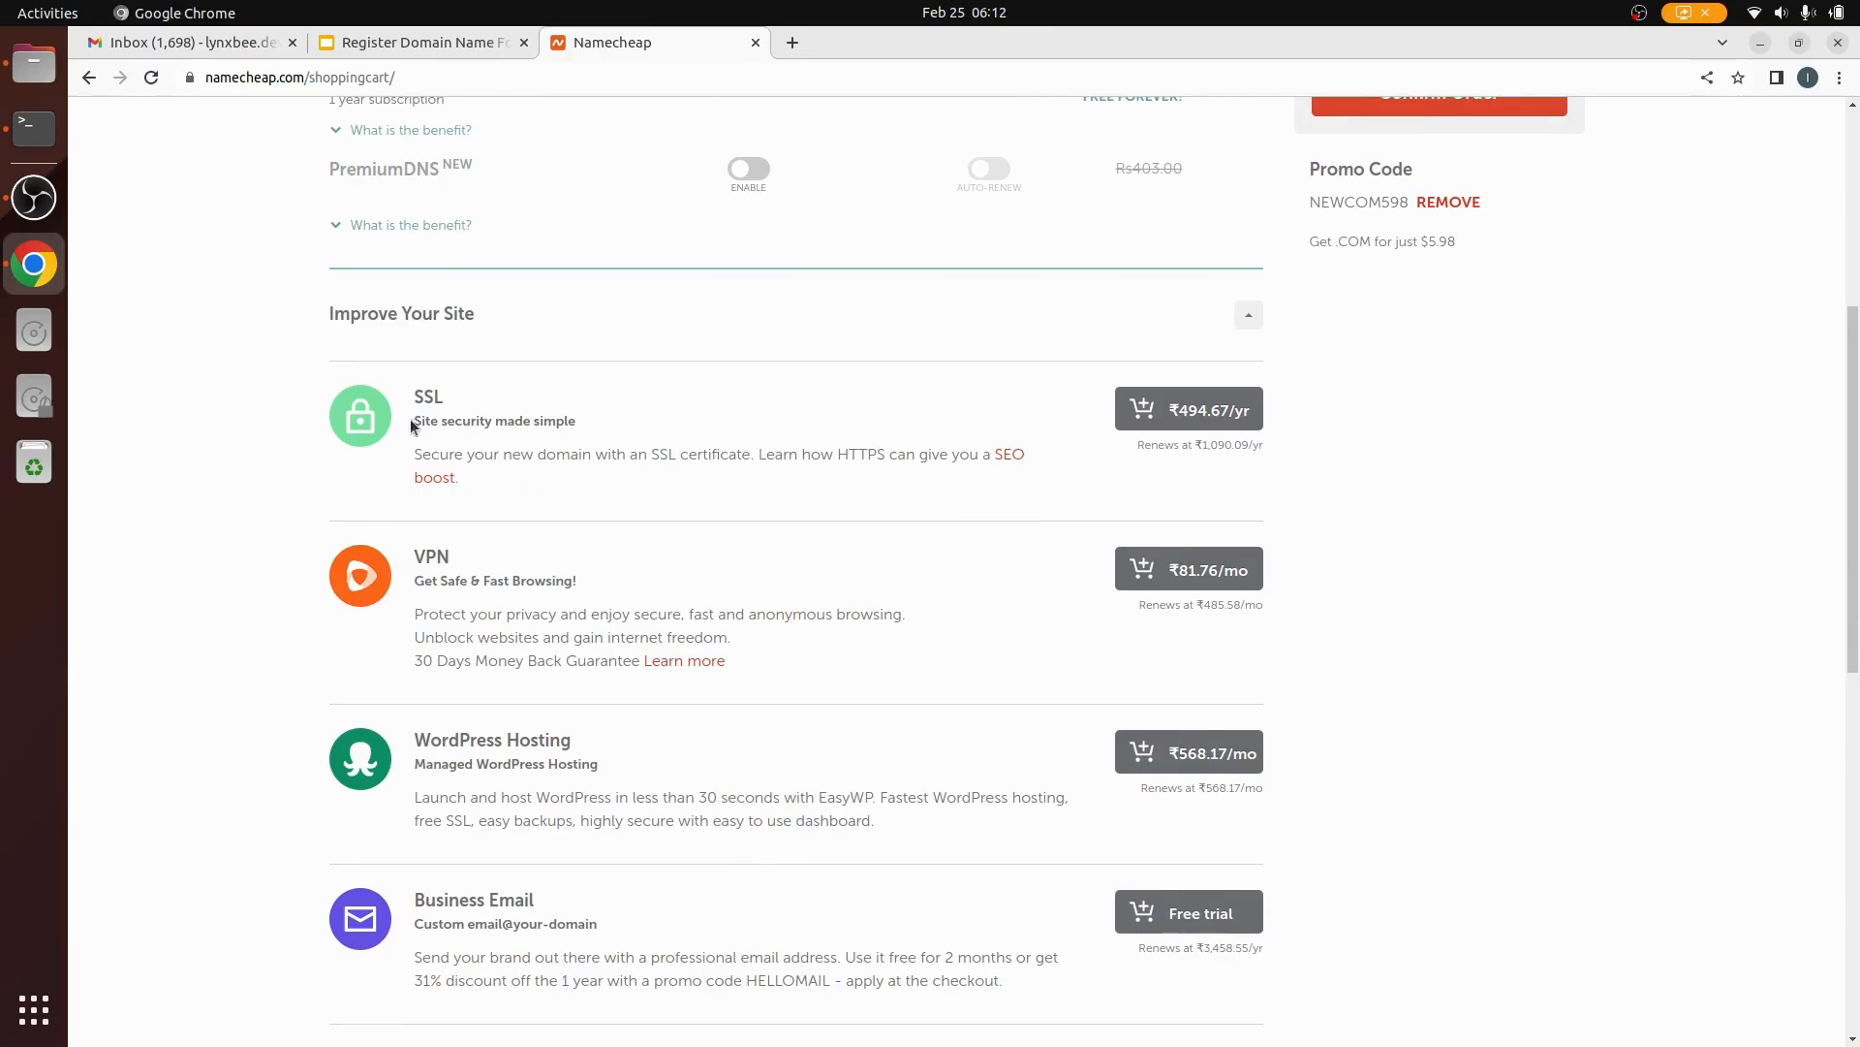
pyautogui.scroll(-10, 620, 957)
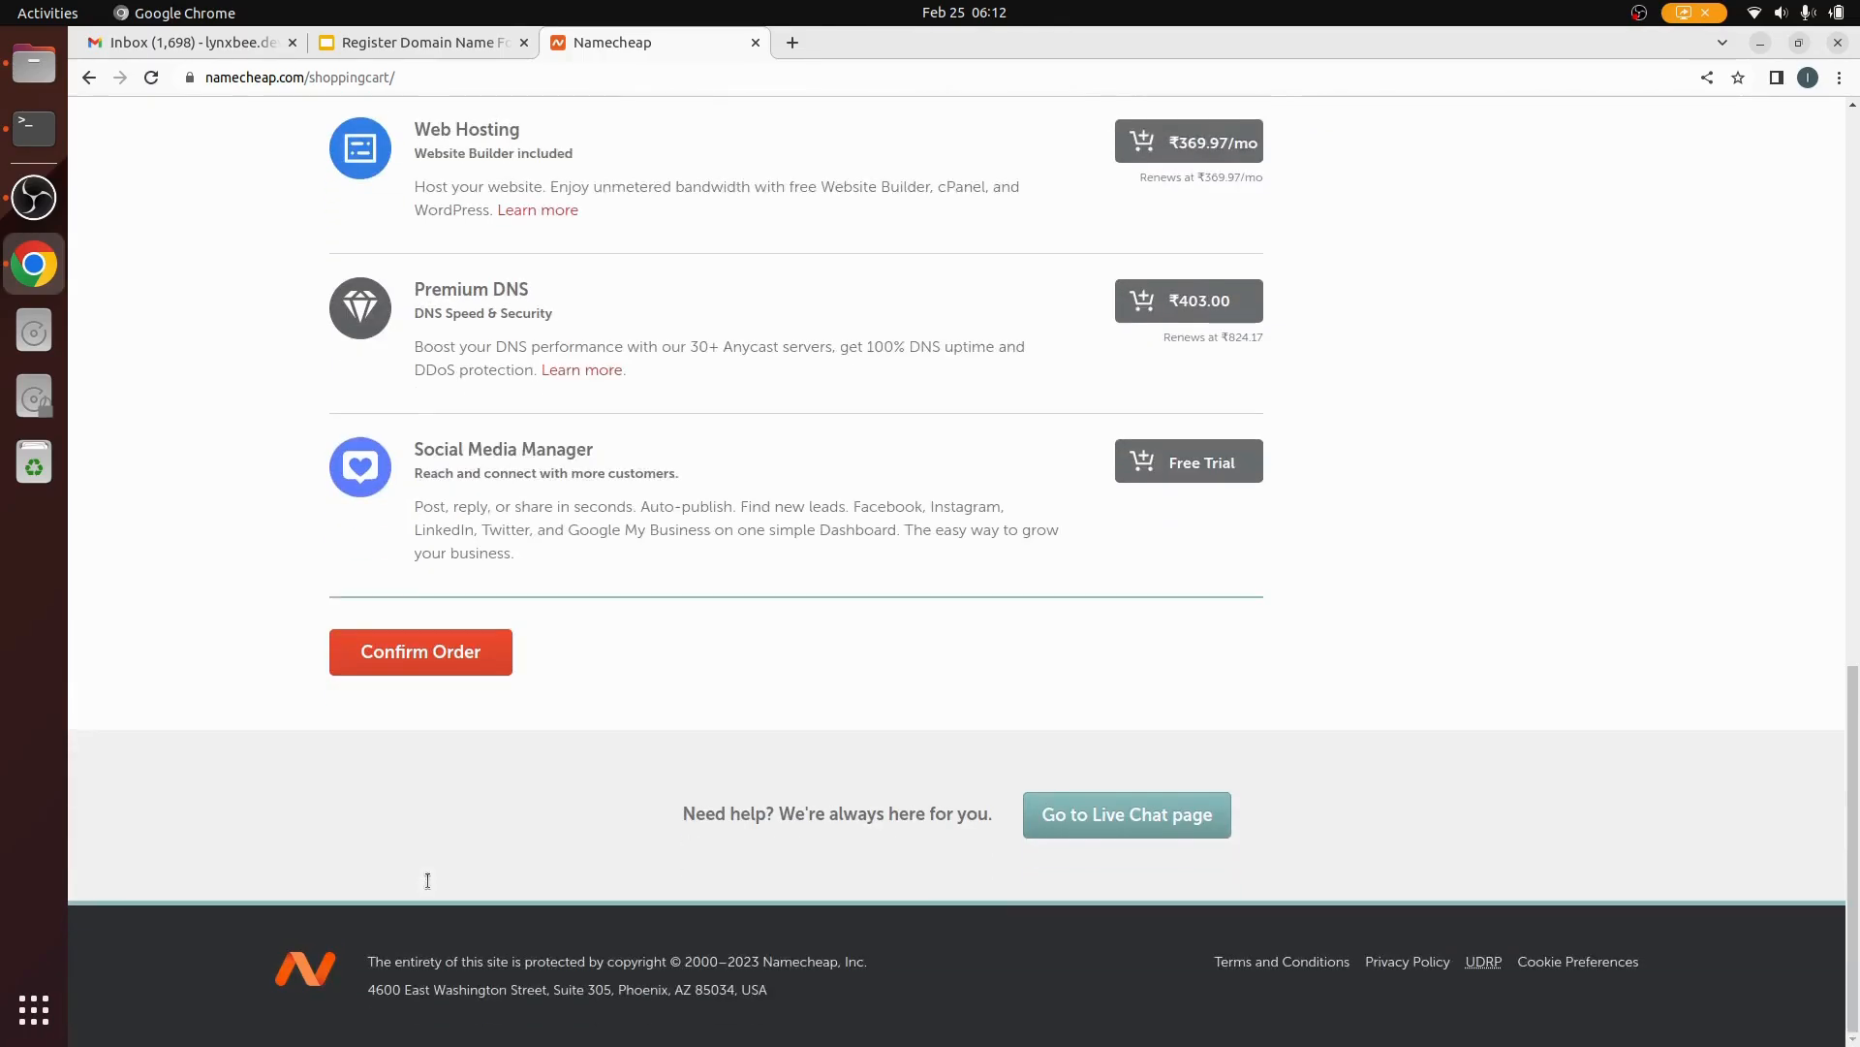
# Step: Confirm the order, then enter the company name and job title 'Owner'
pyautogui.click(427, 661)
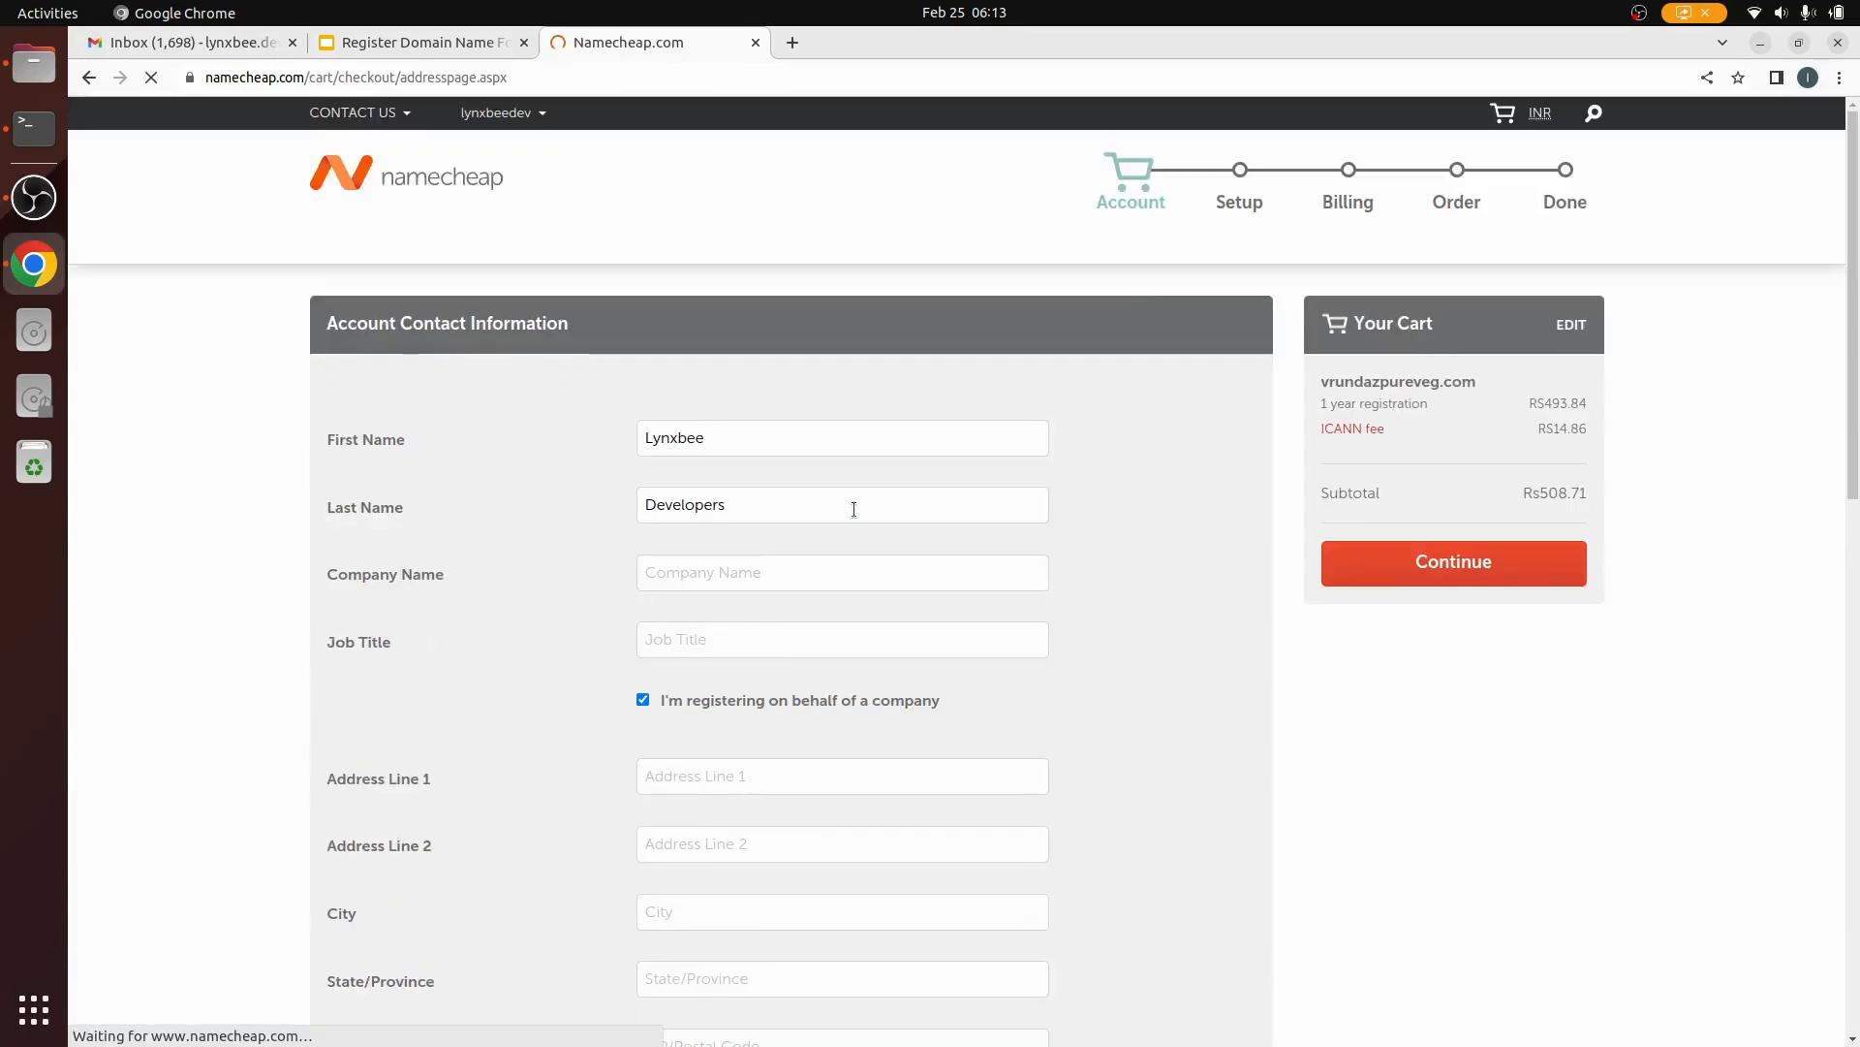
pyautogui.click(720, 575)
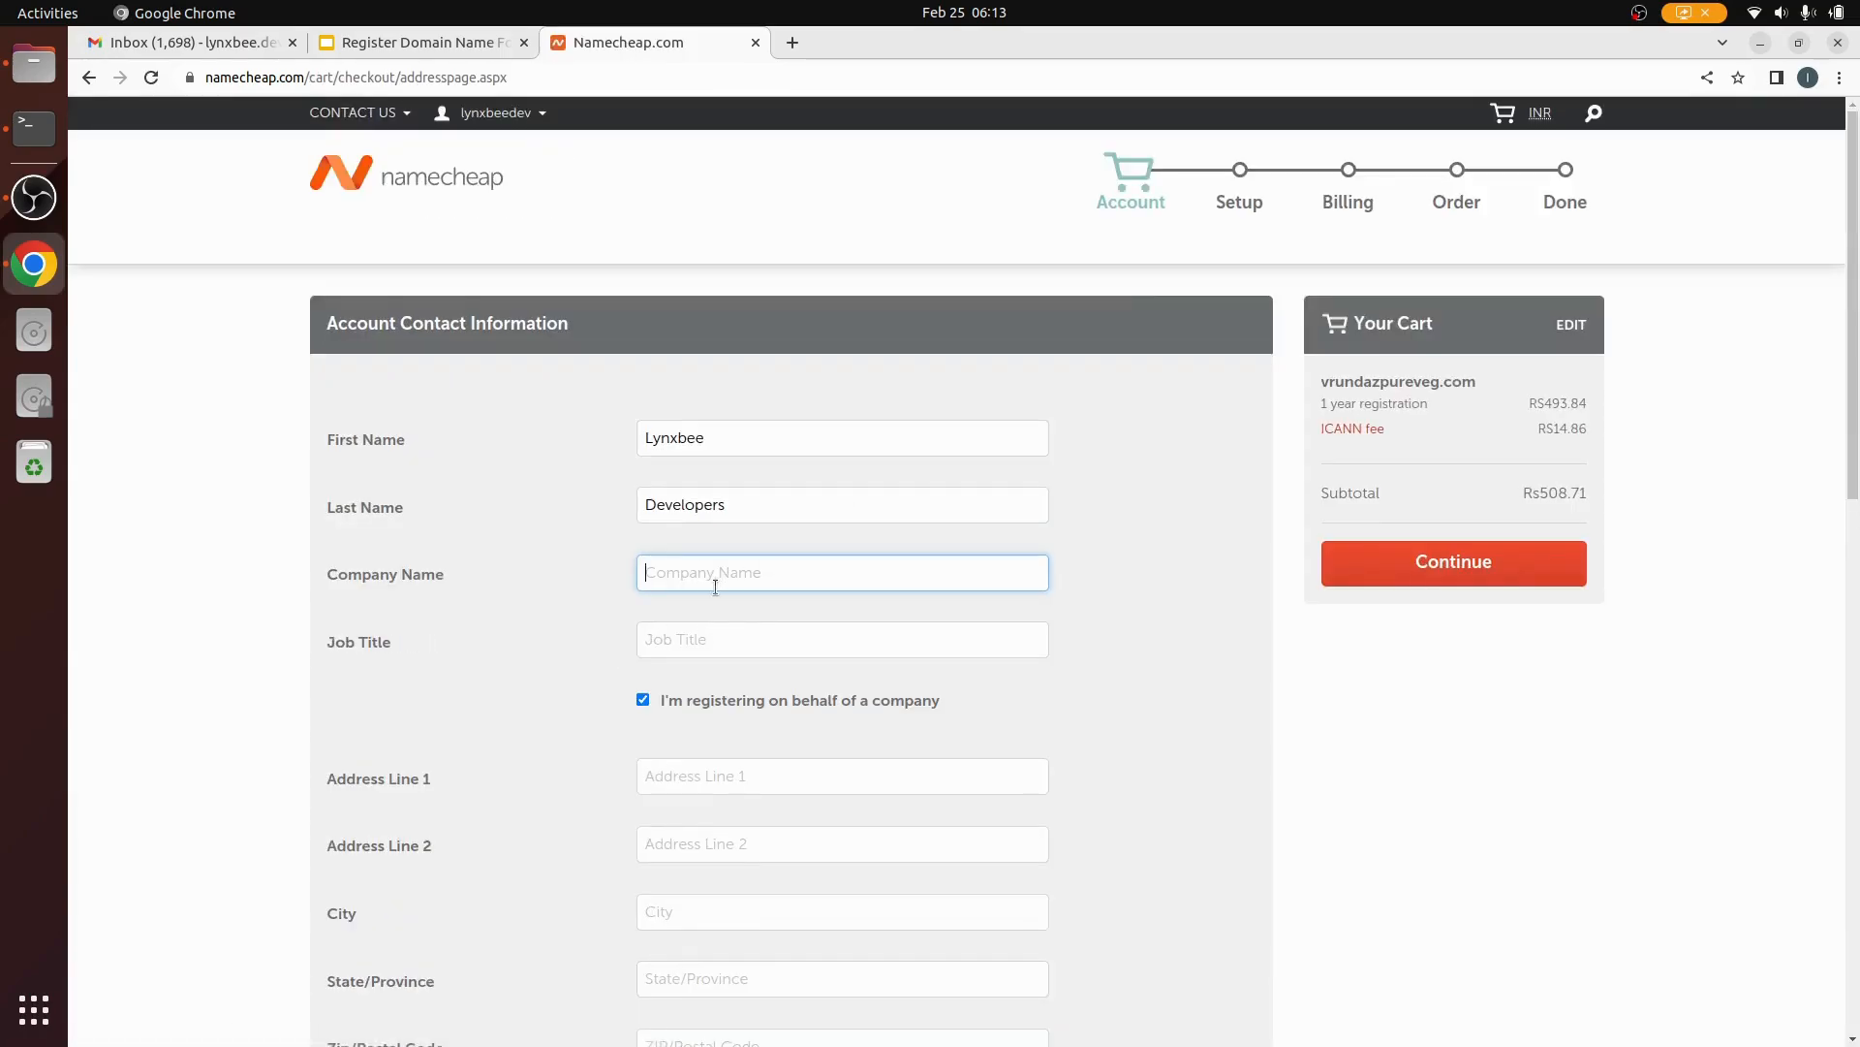
pyautogui.write('Lynxbb')
pyautogui.press('BackSpace')
pyautogui.write('ee')
pyautogui.click(719, 642)
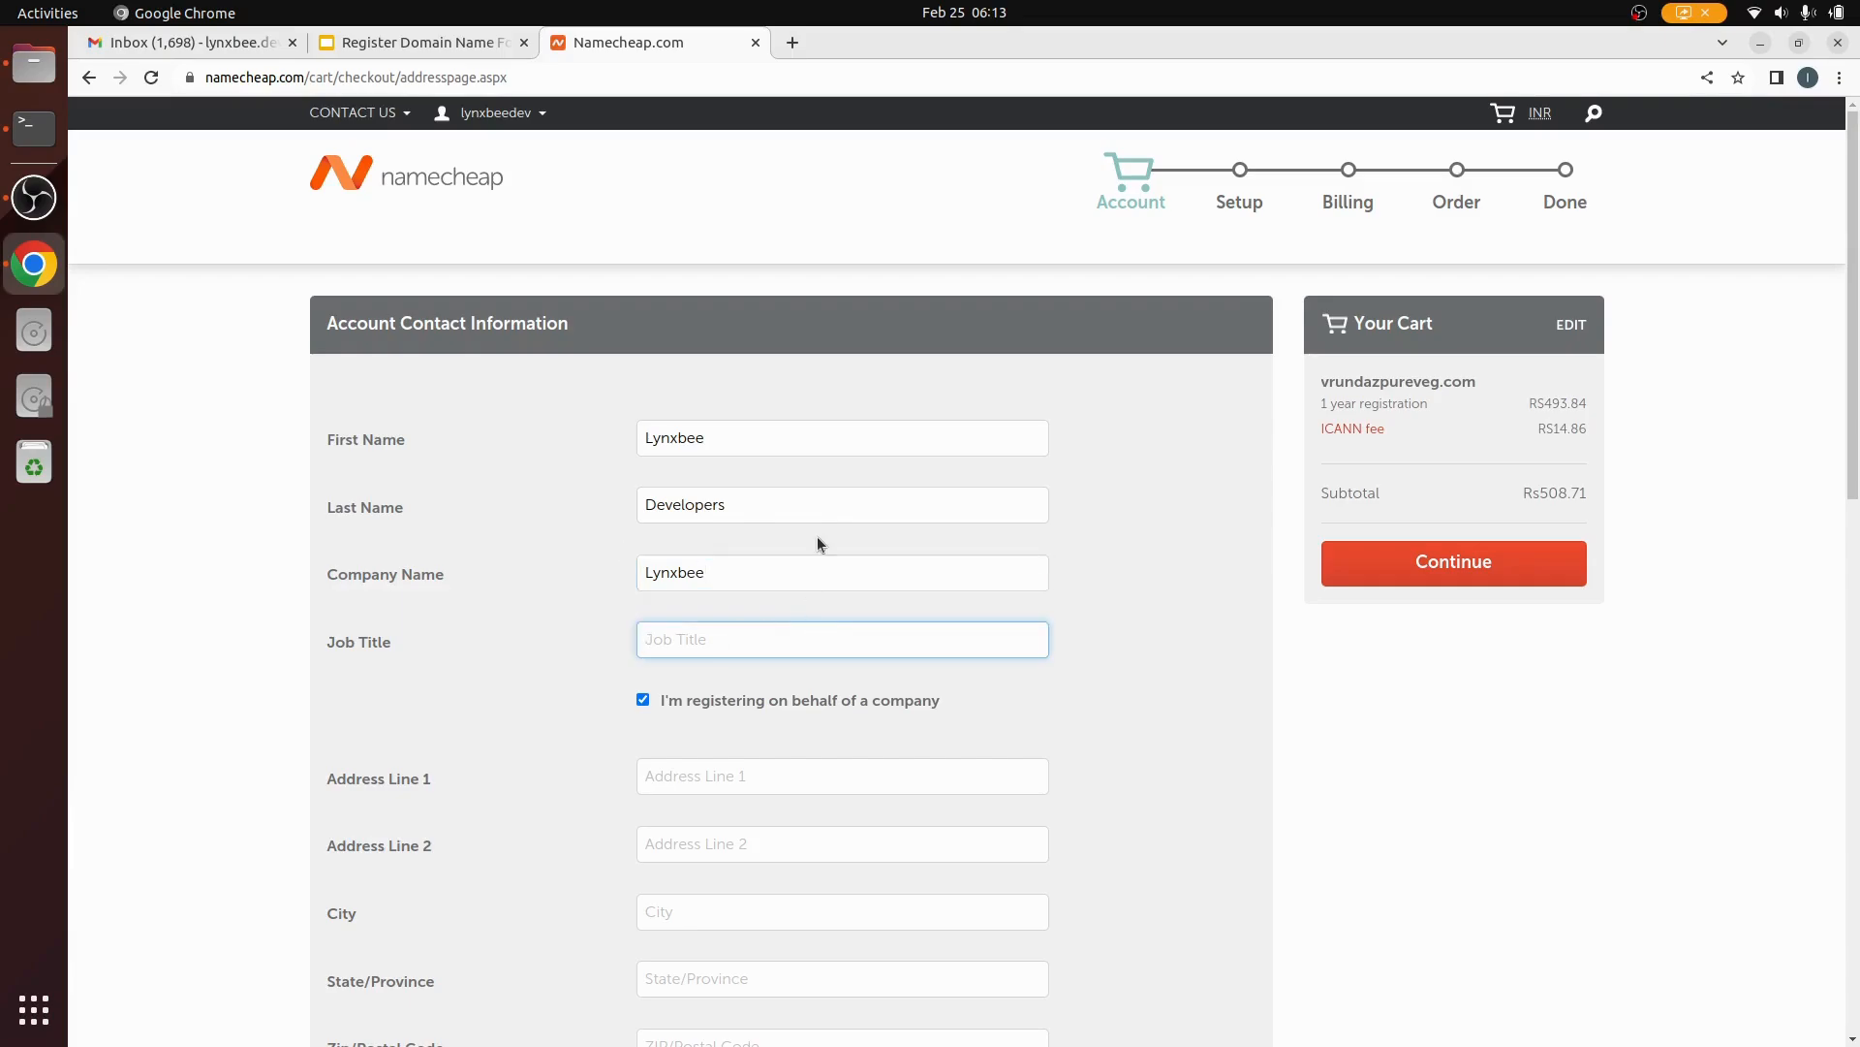
pyautogui.write('Owner')
# Step: Fill in the contact address from the saved autofill address
pyautogui.scroll(-5, 817, 562)
pyautogui.click(741, 193)
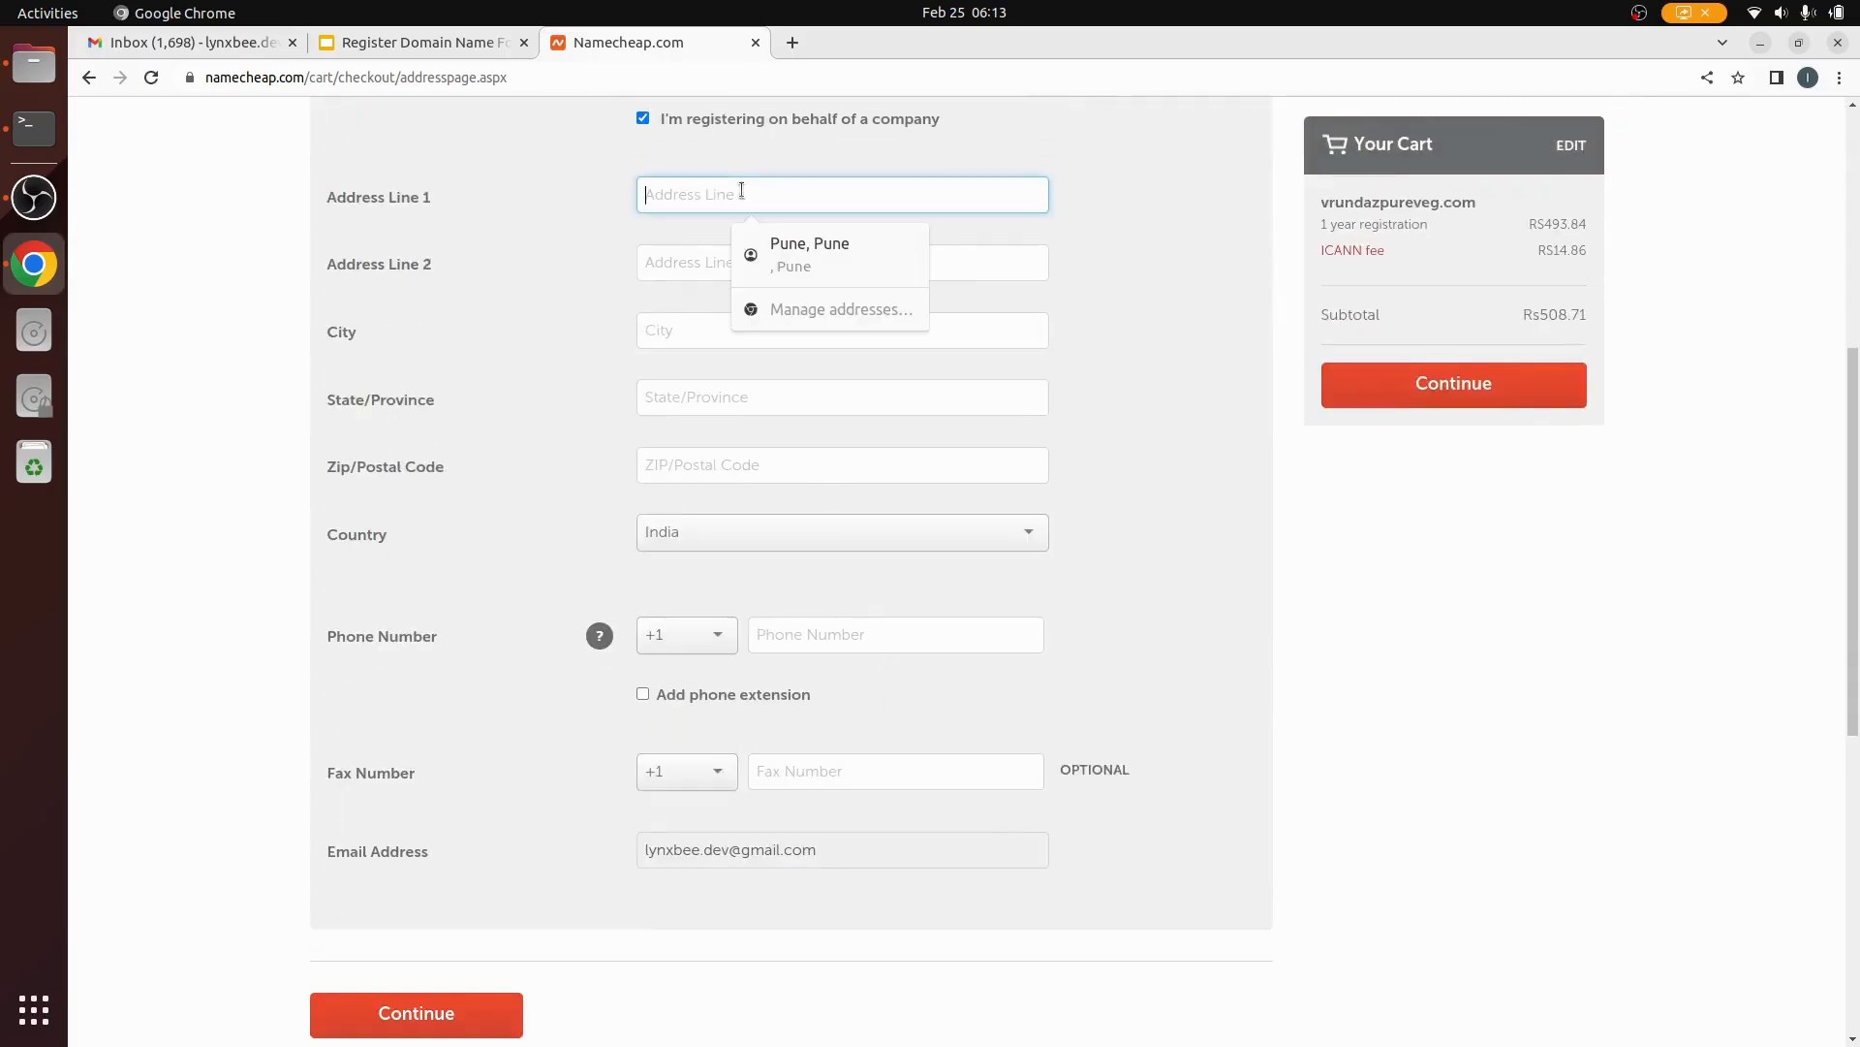
pyautogui.click(836, 254)
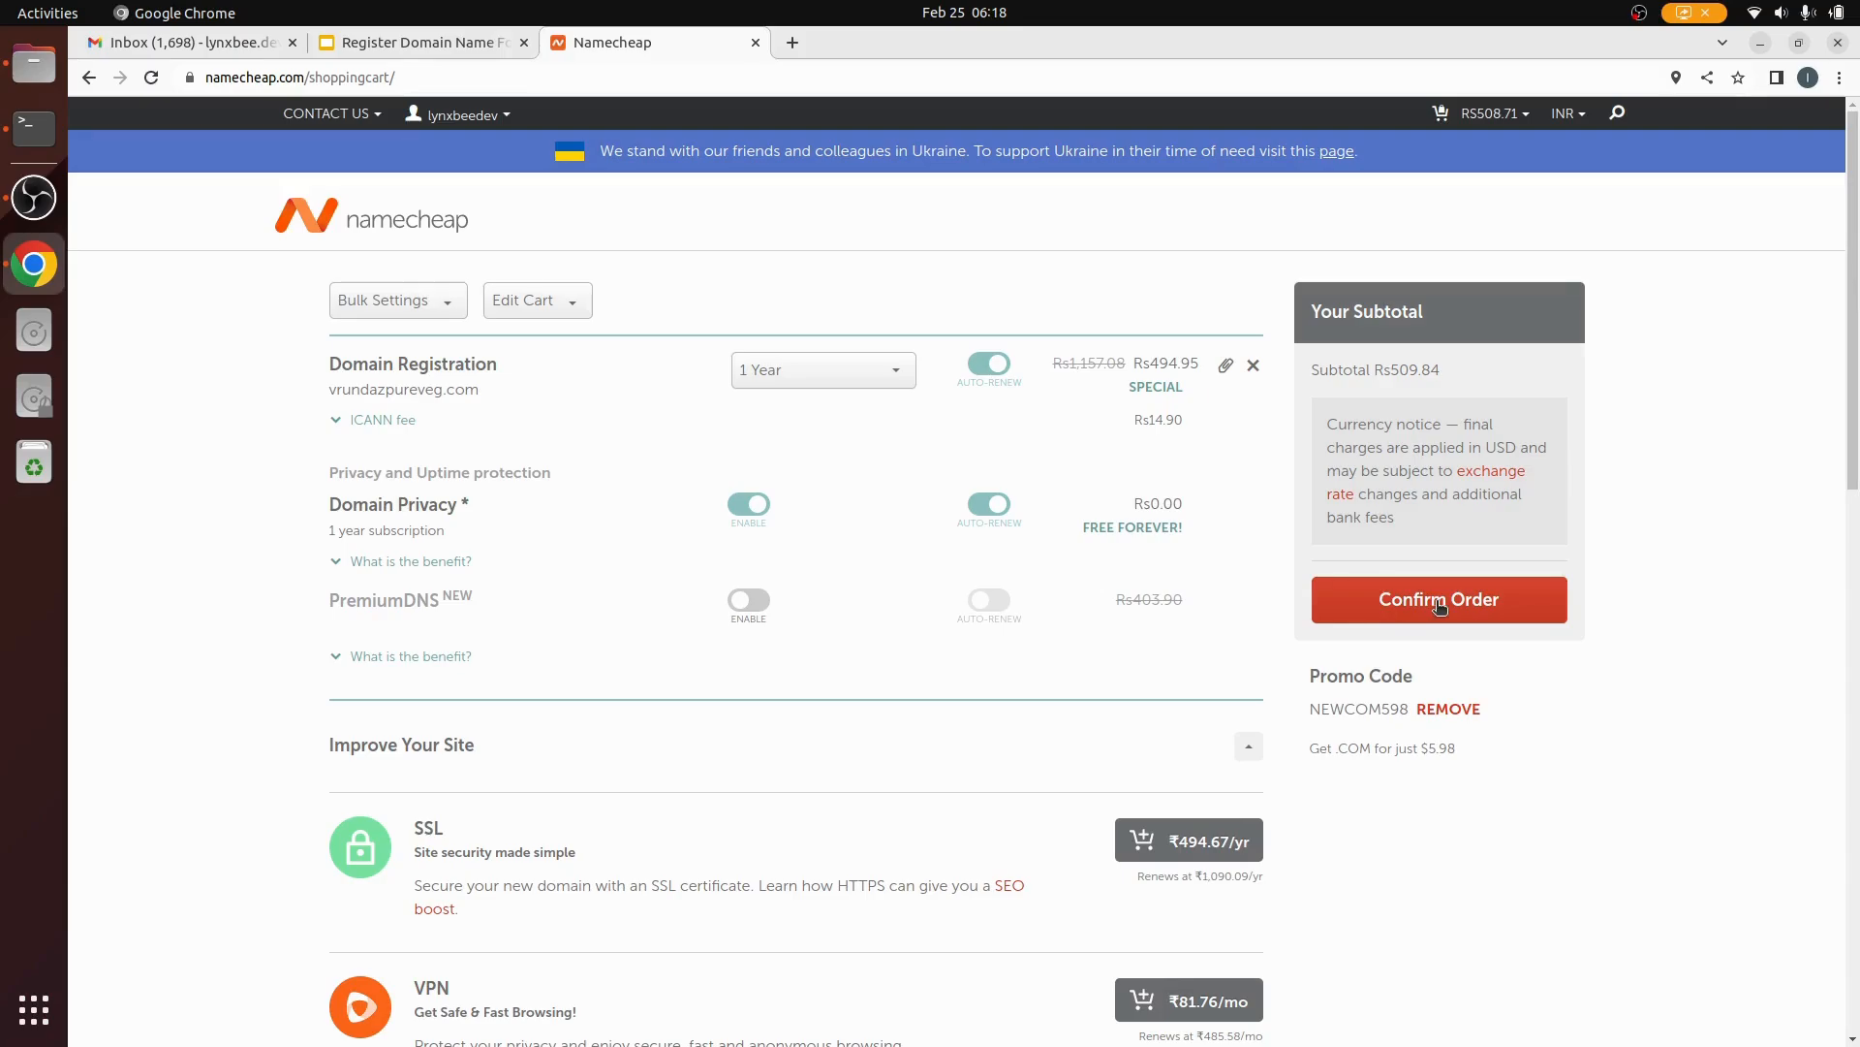
# Step: Continue past the payment options to the order review showing the $6.16 subtotal
pyautogui.click(1439, 600)
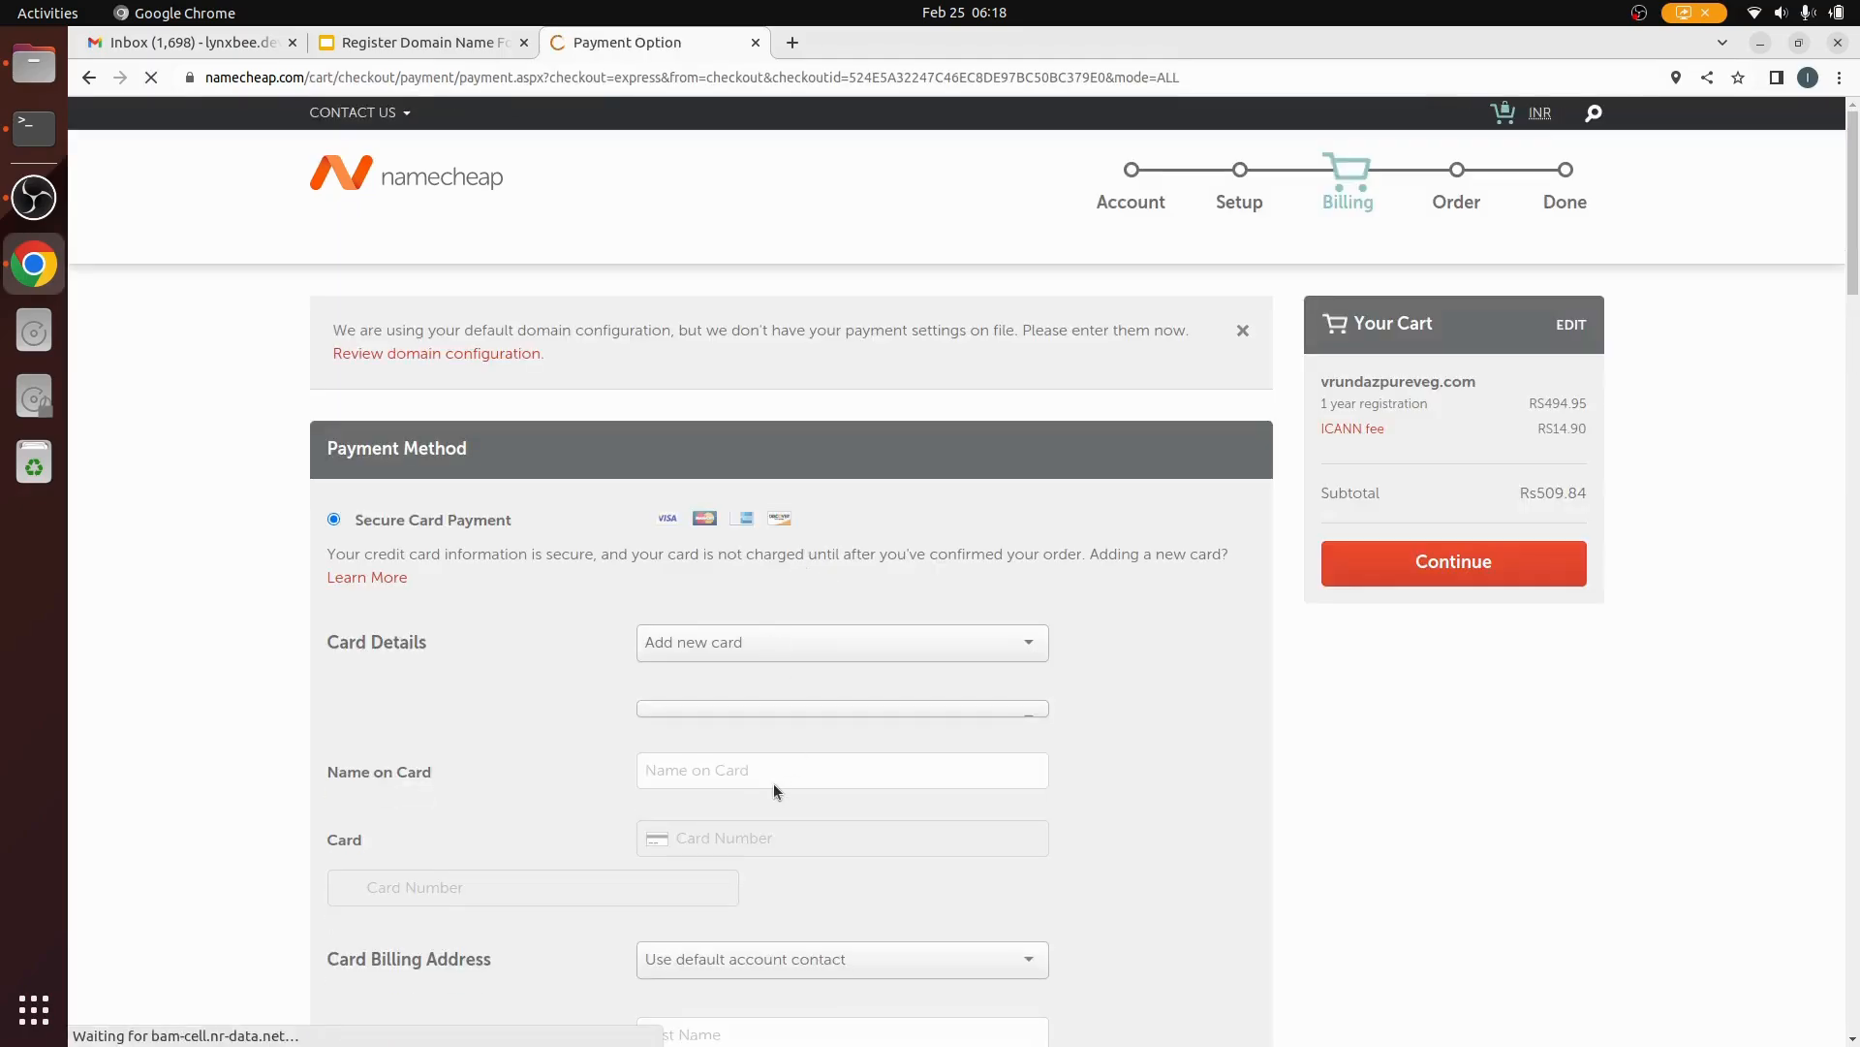
pyautogui.scroll(-15, 774, 783)
pyautogui.scroll(-2, 584, 589)
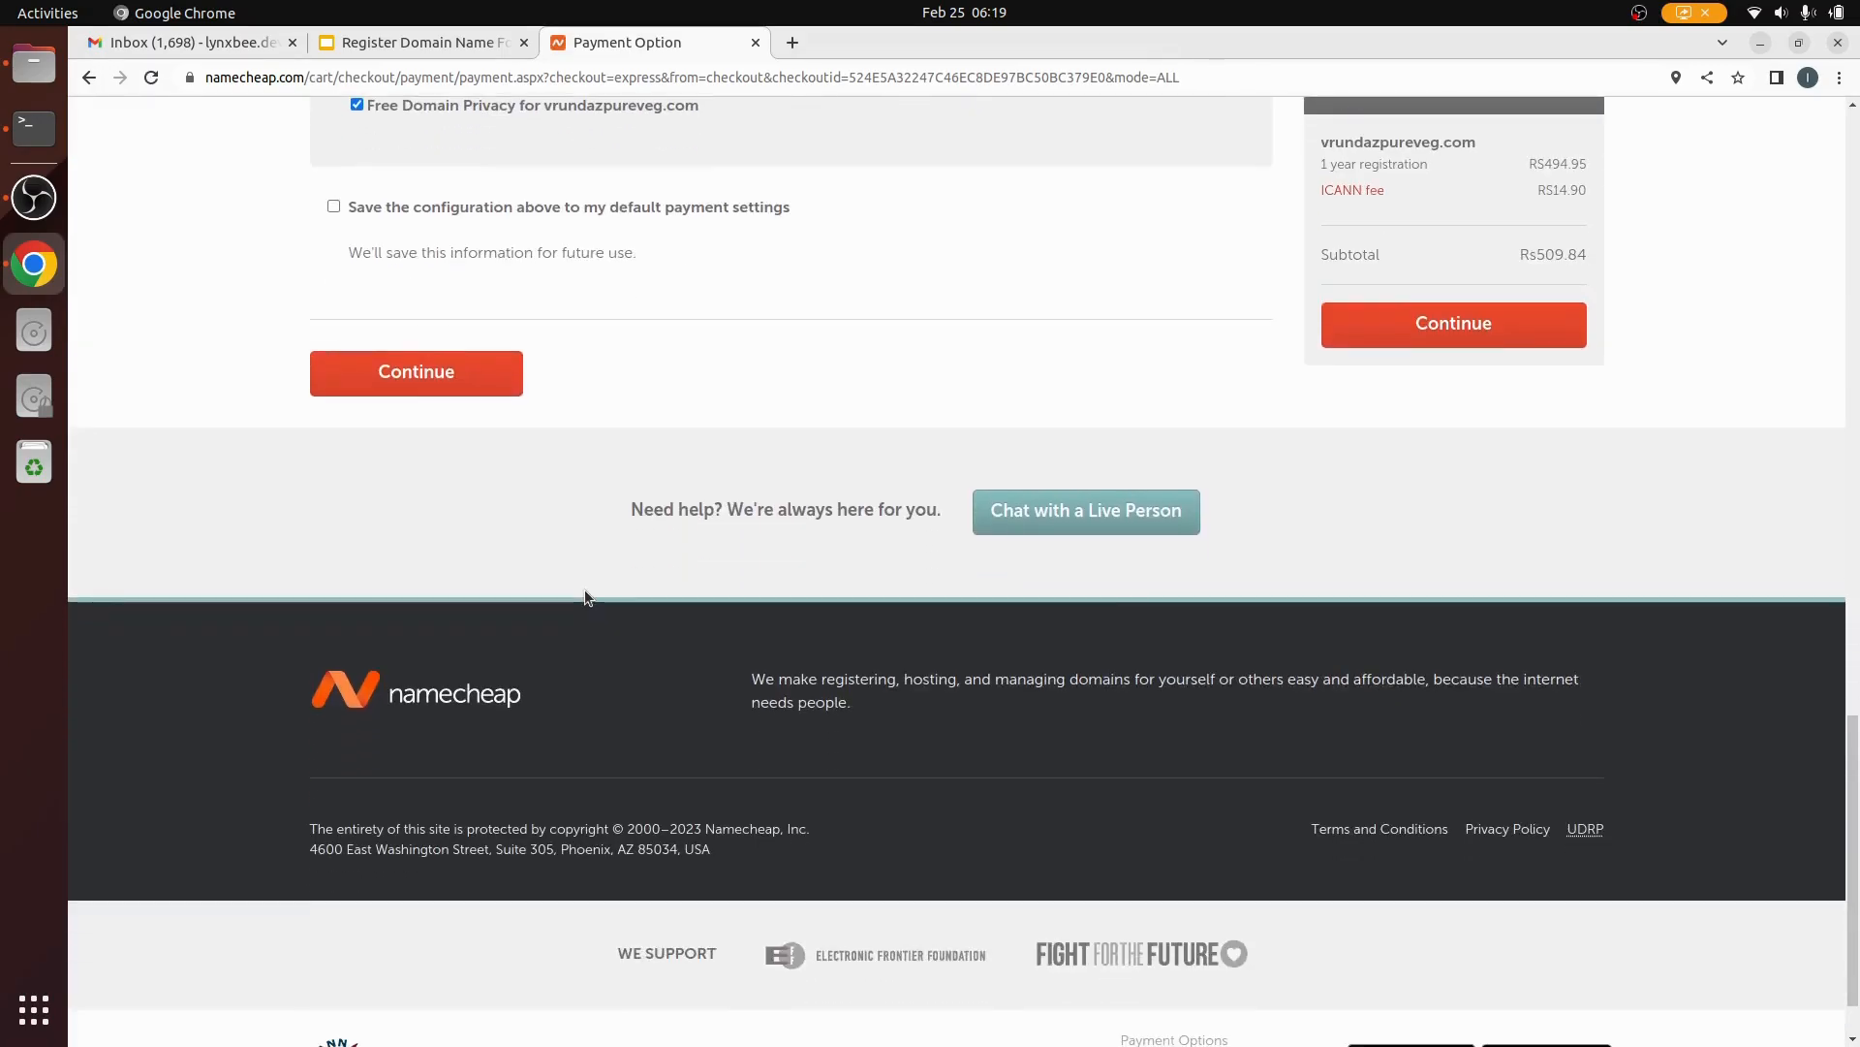
pyautogui.scroll(2, 585, 589)
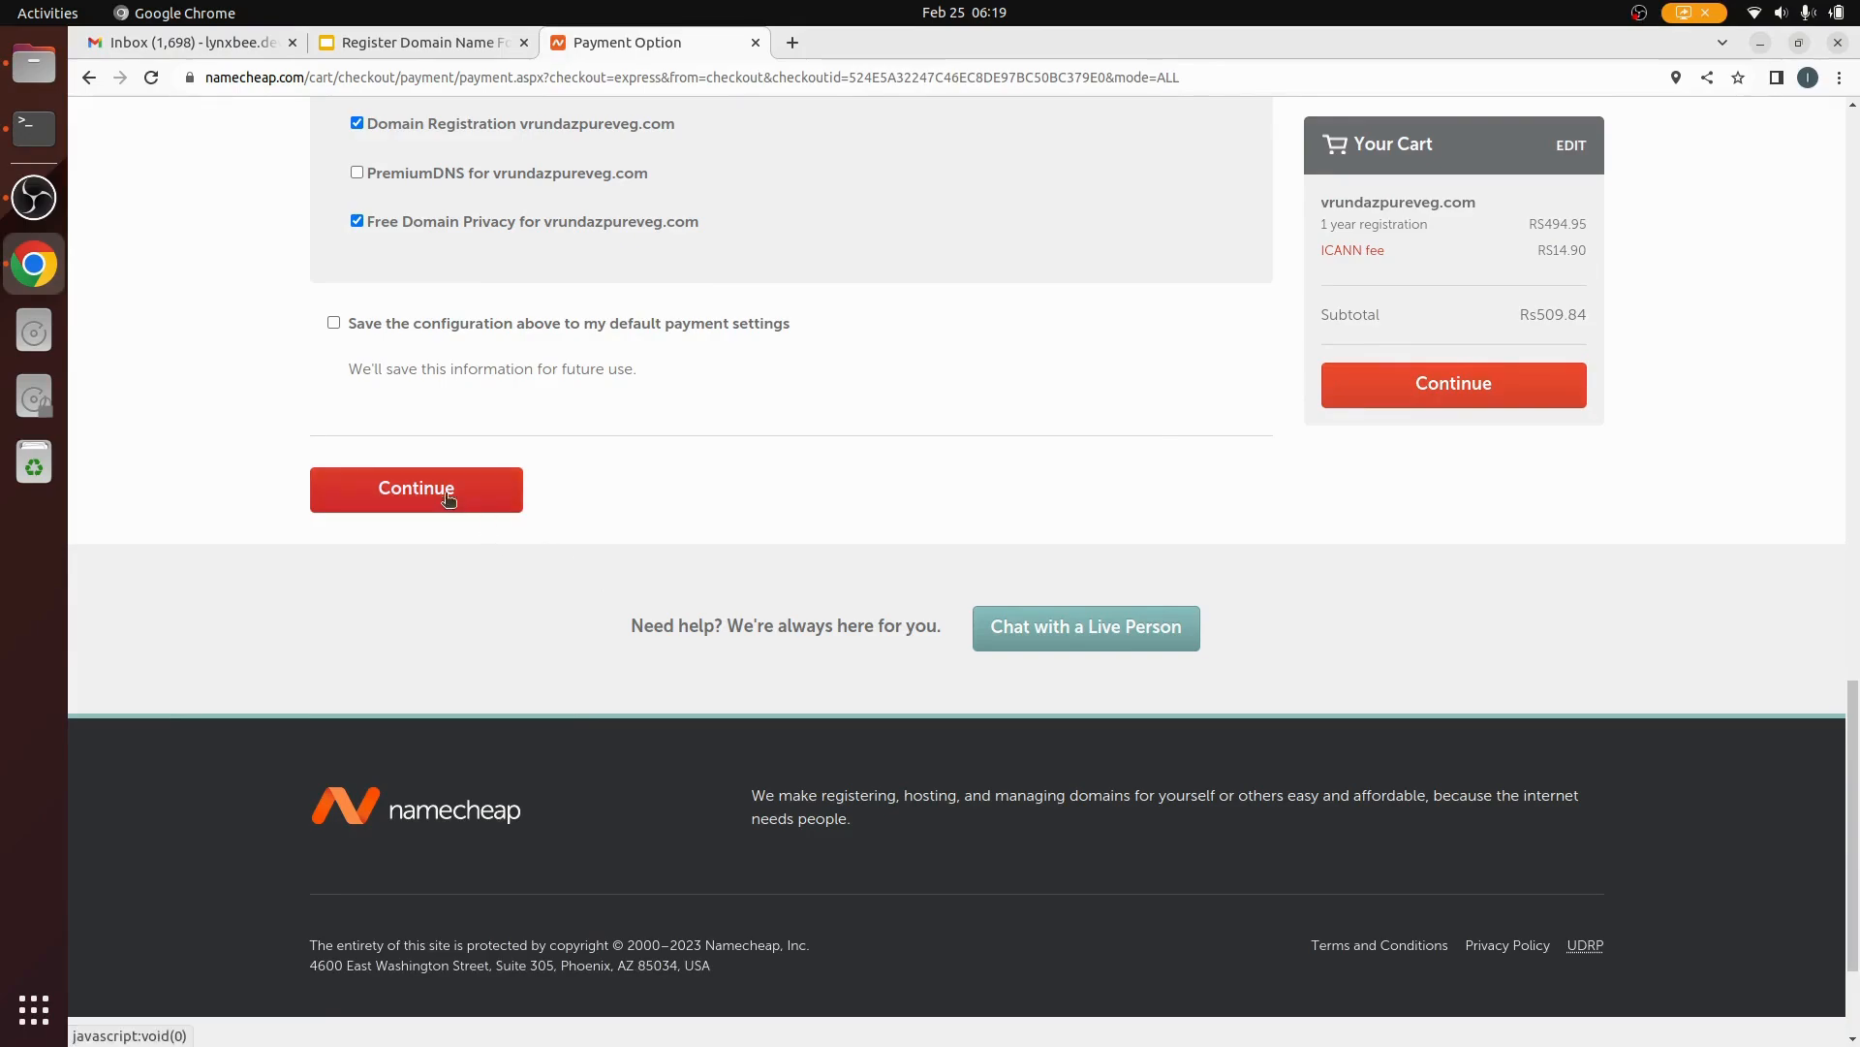
pyautogui.click(480, 494)
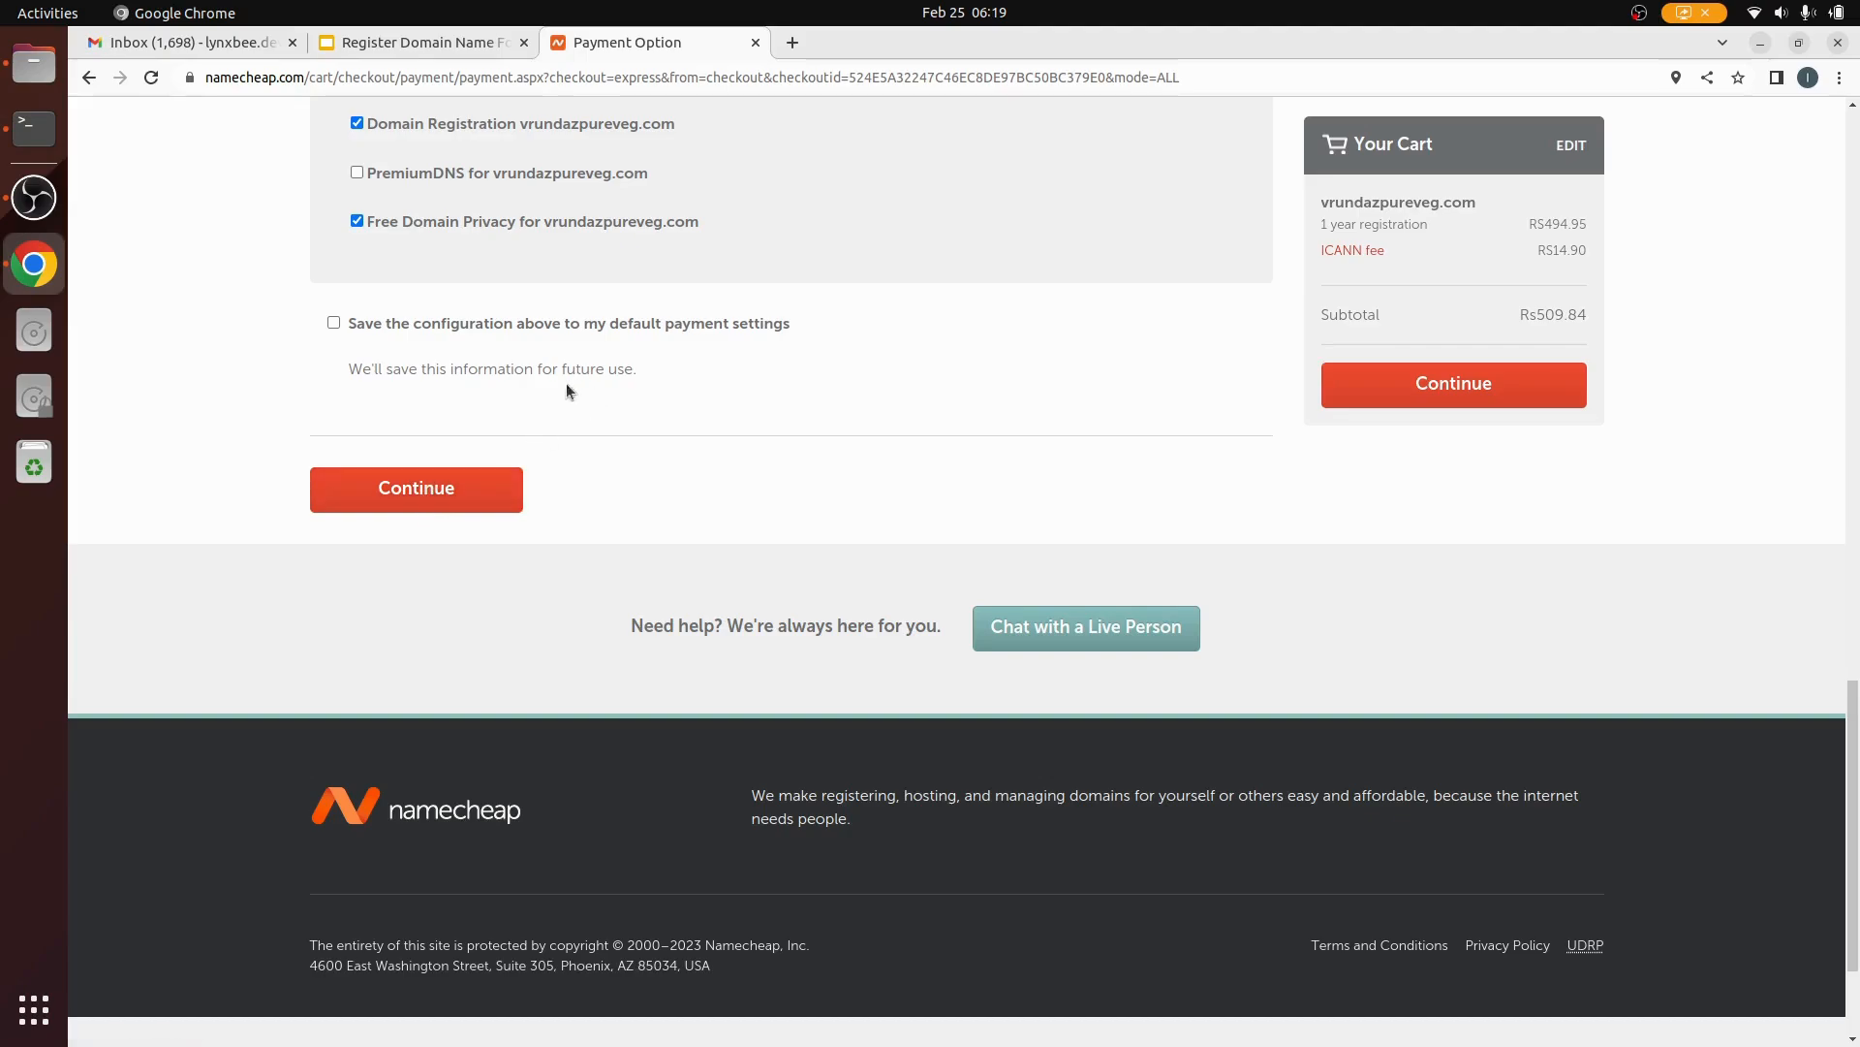
pyautogui.click(431, 499)
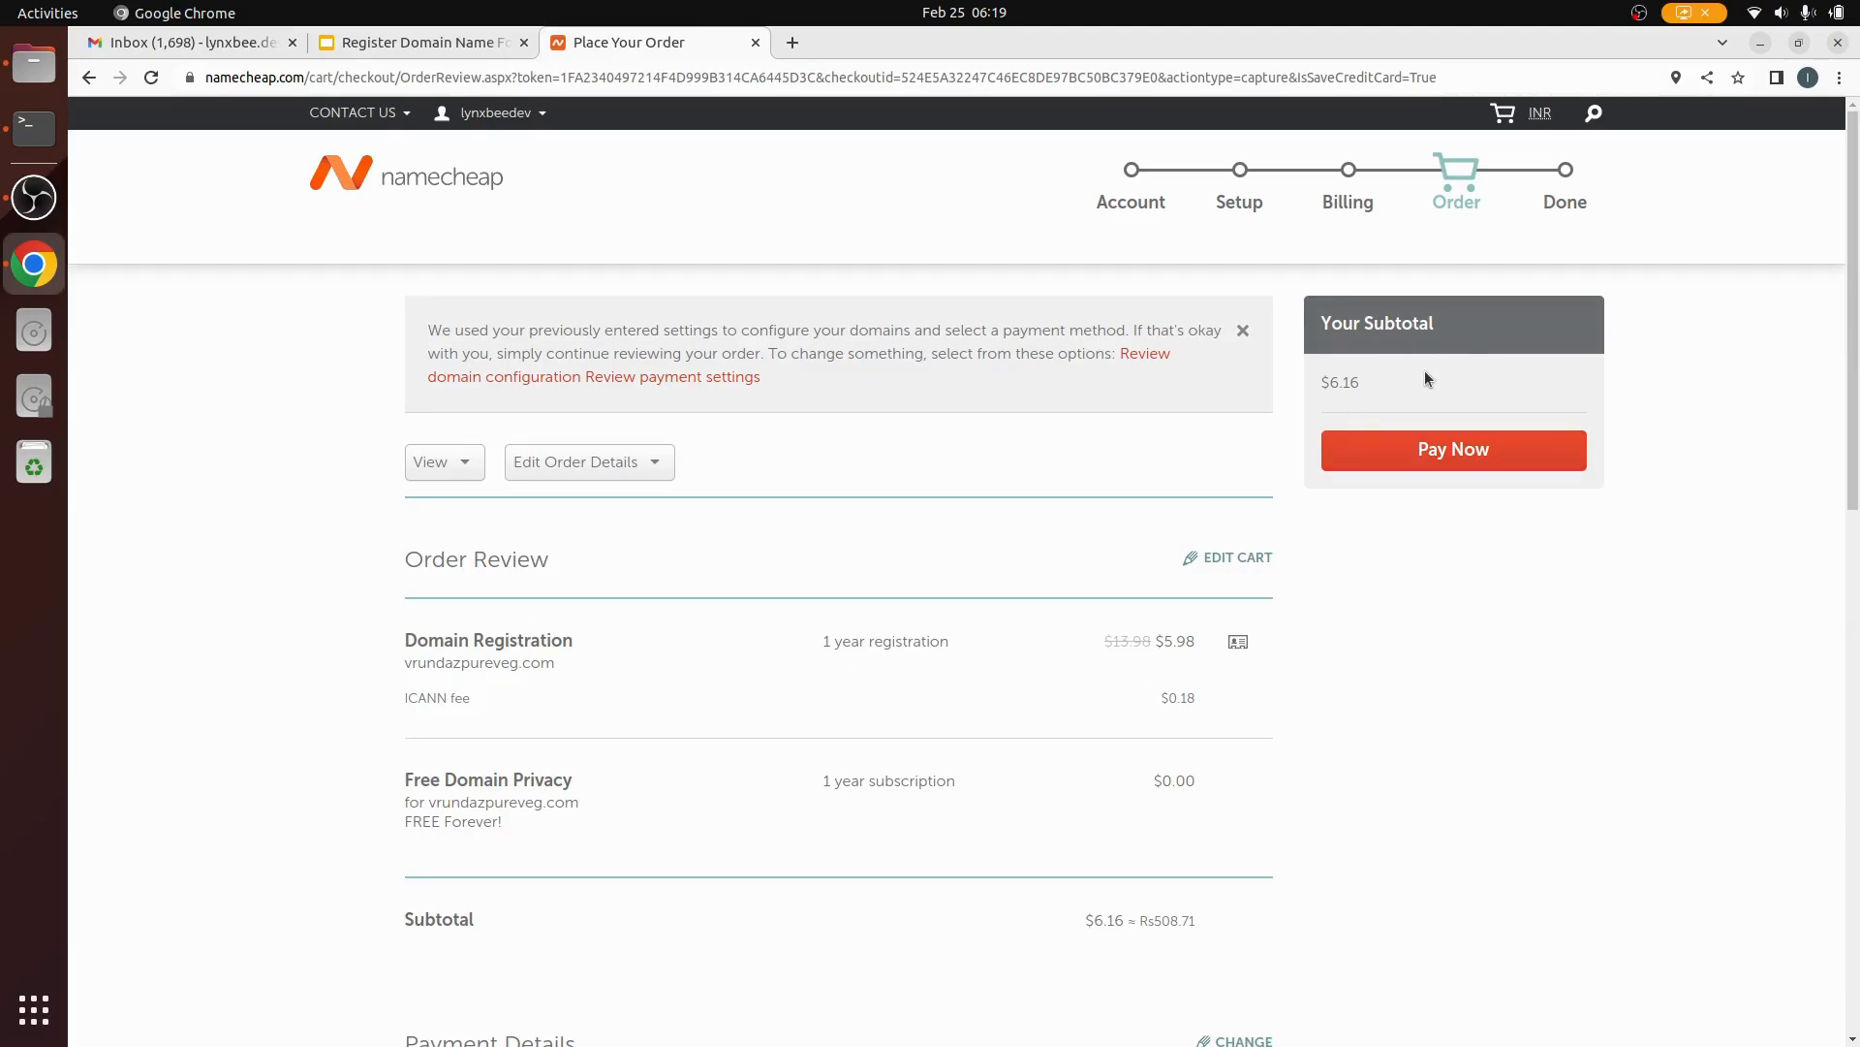
# Step: Pay for the vrundazpureveg.com order with Pay Now
pyautogui.click(1439, 455)
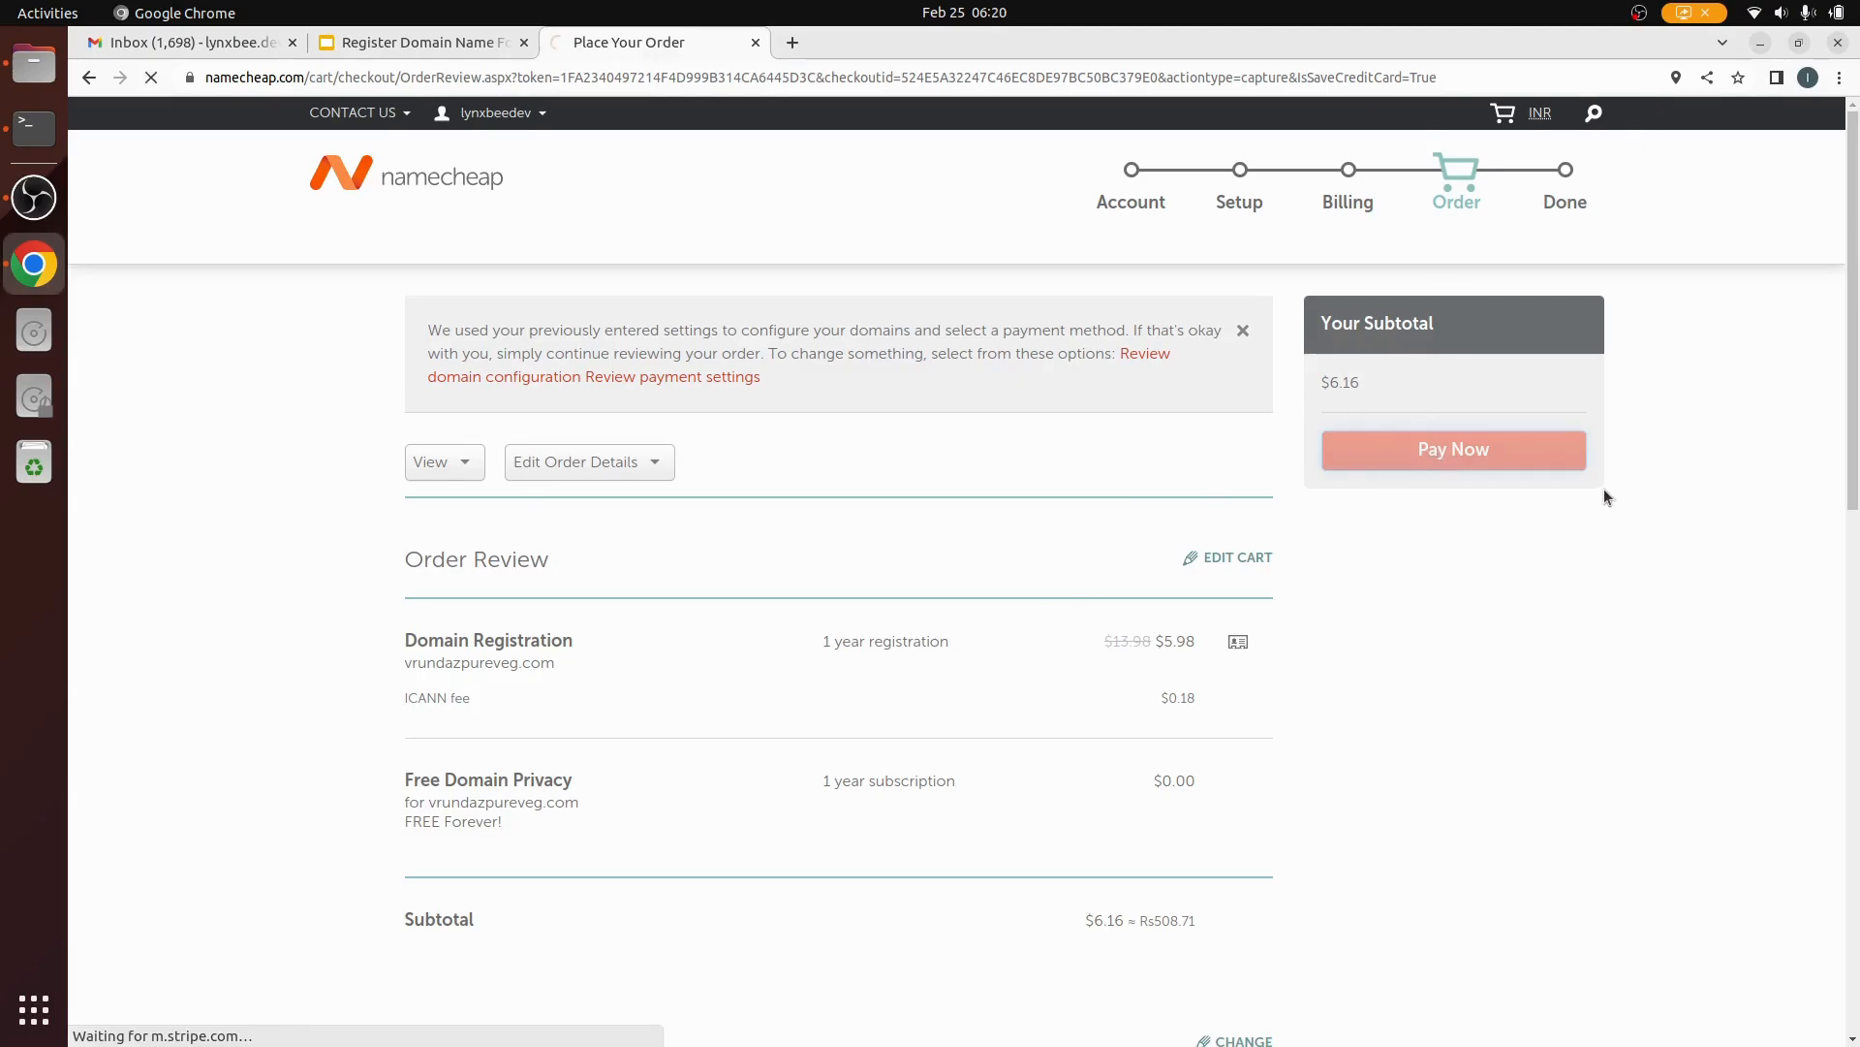
pyautogui.click(1639, 13)
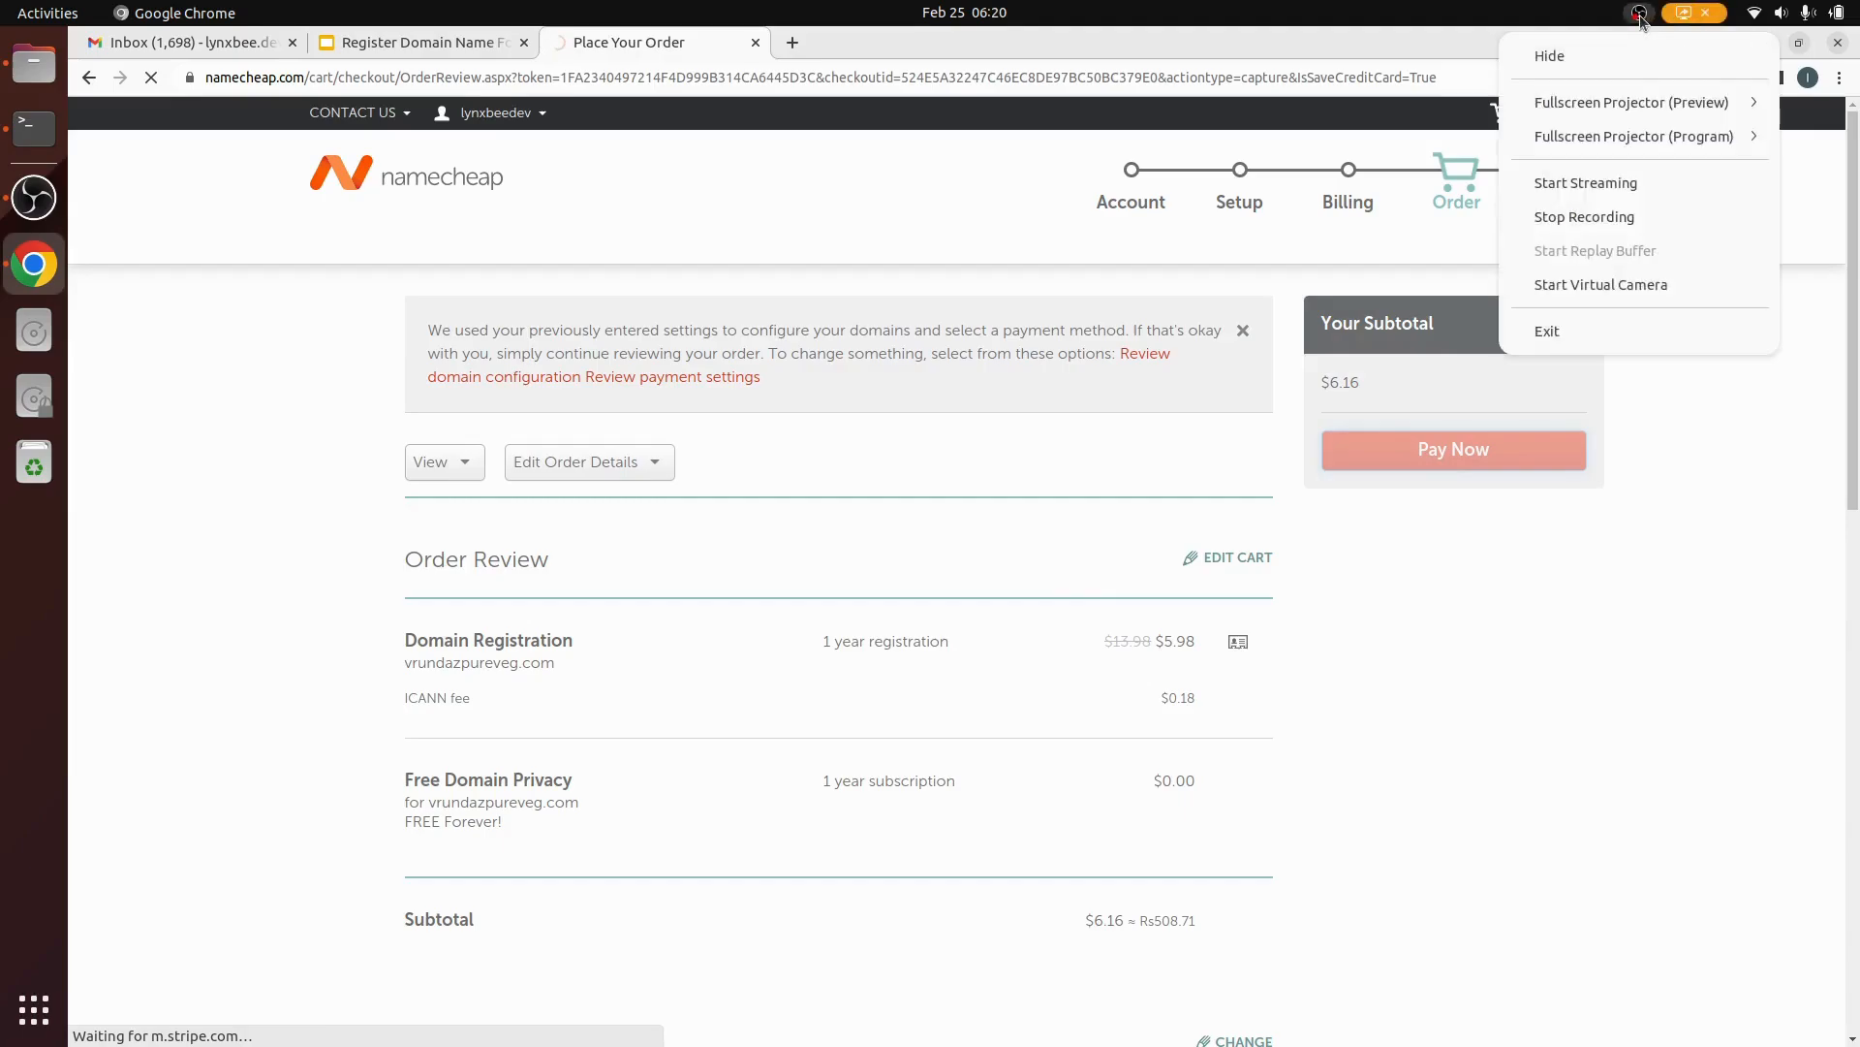
pyautogui.click(1641, 19)
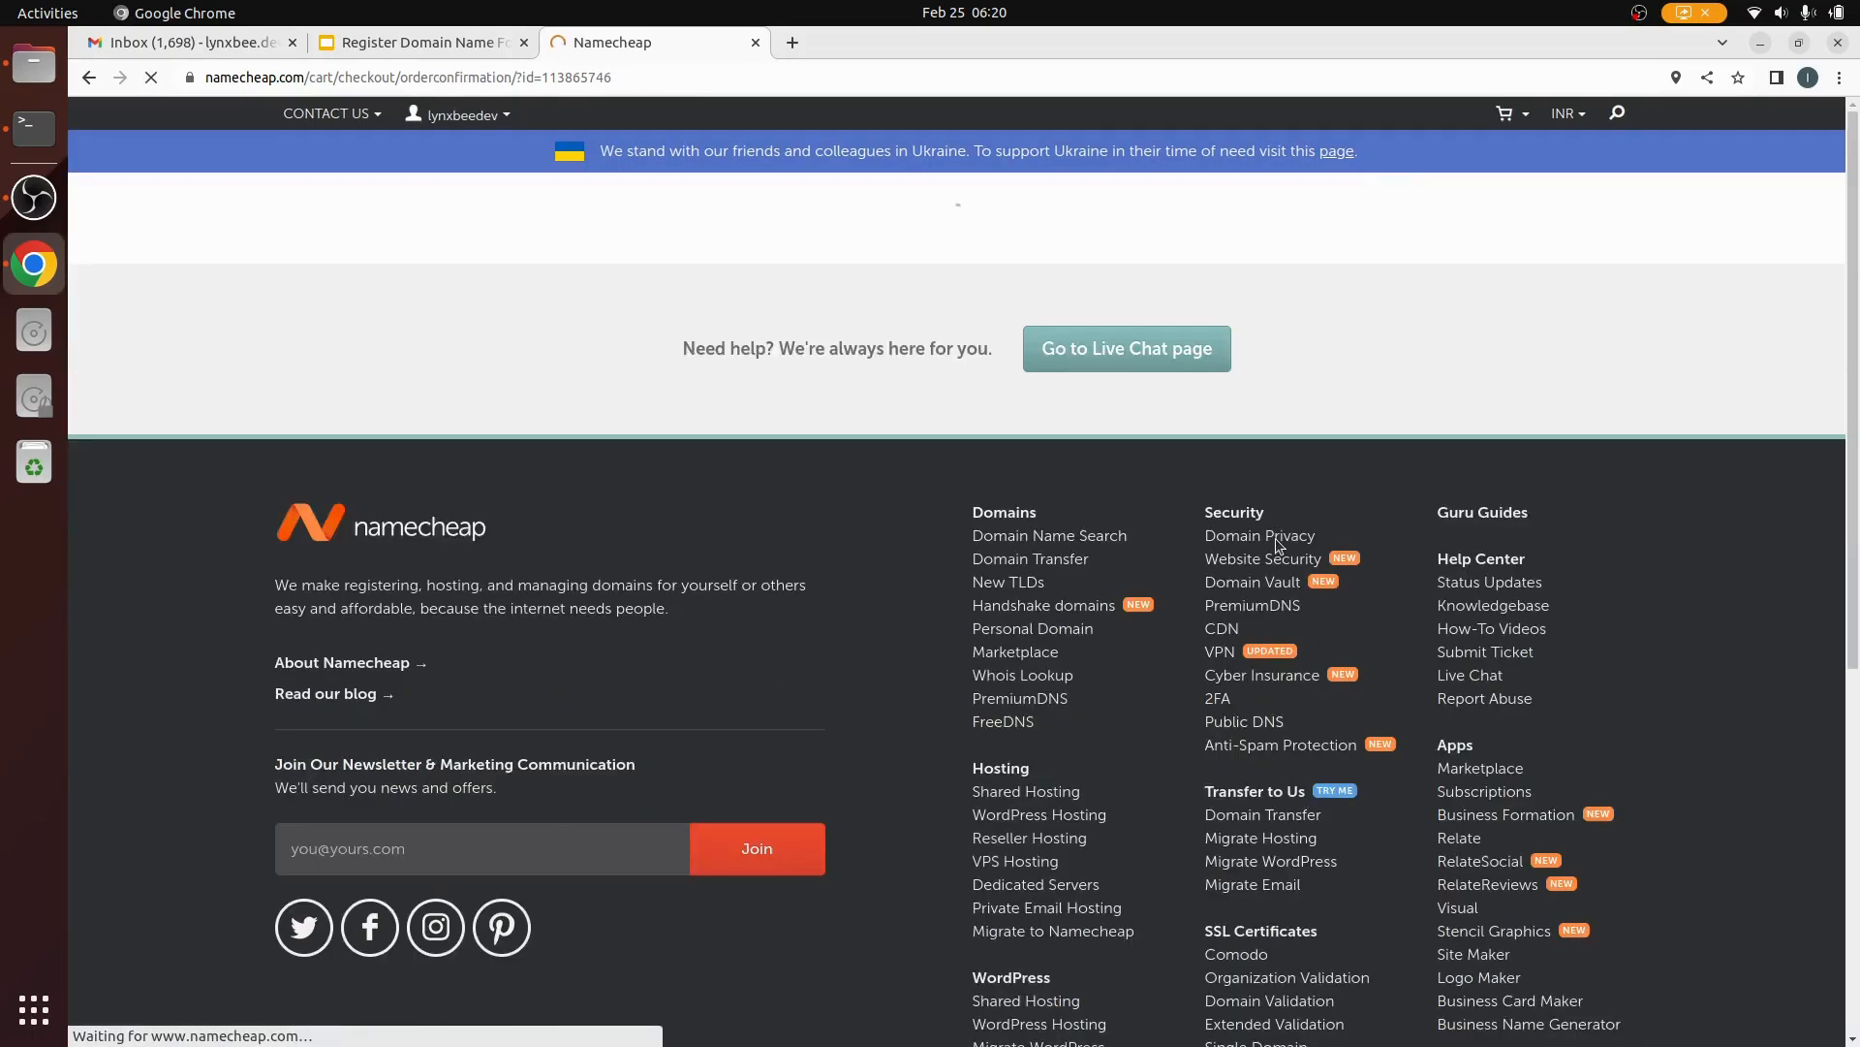
# Step: Reopen the Dashboard from the account menu to see vrundazpureveg.com listed
pyautogui.moveTo(498, 126)
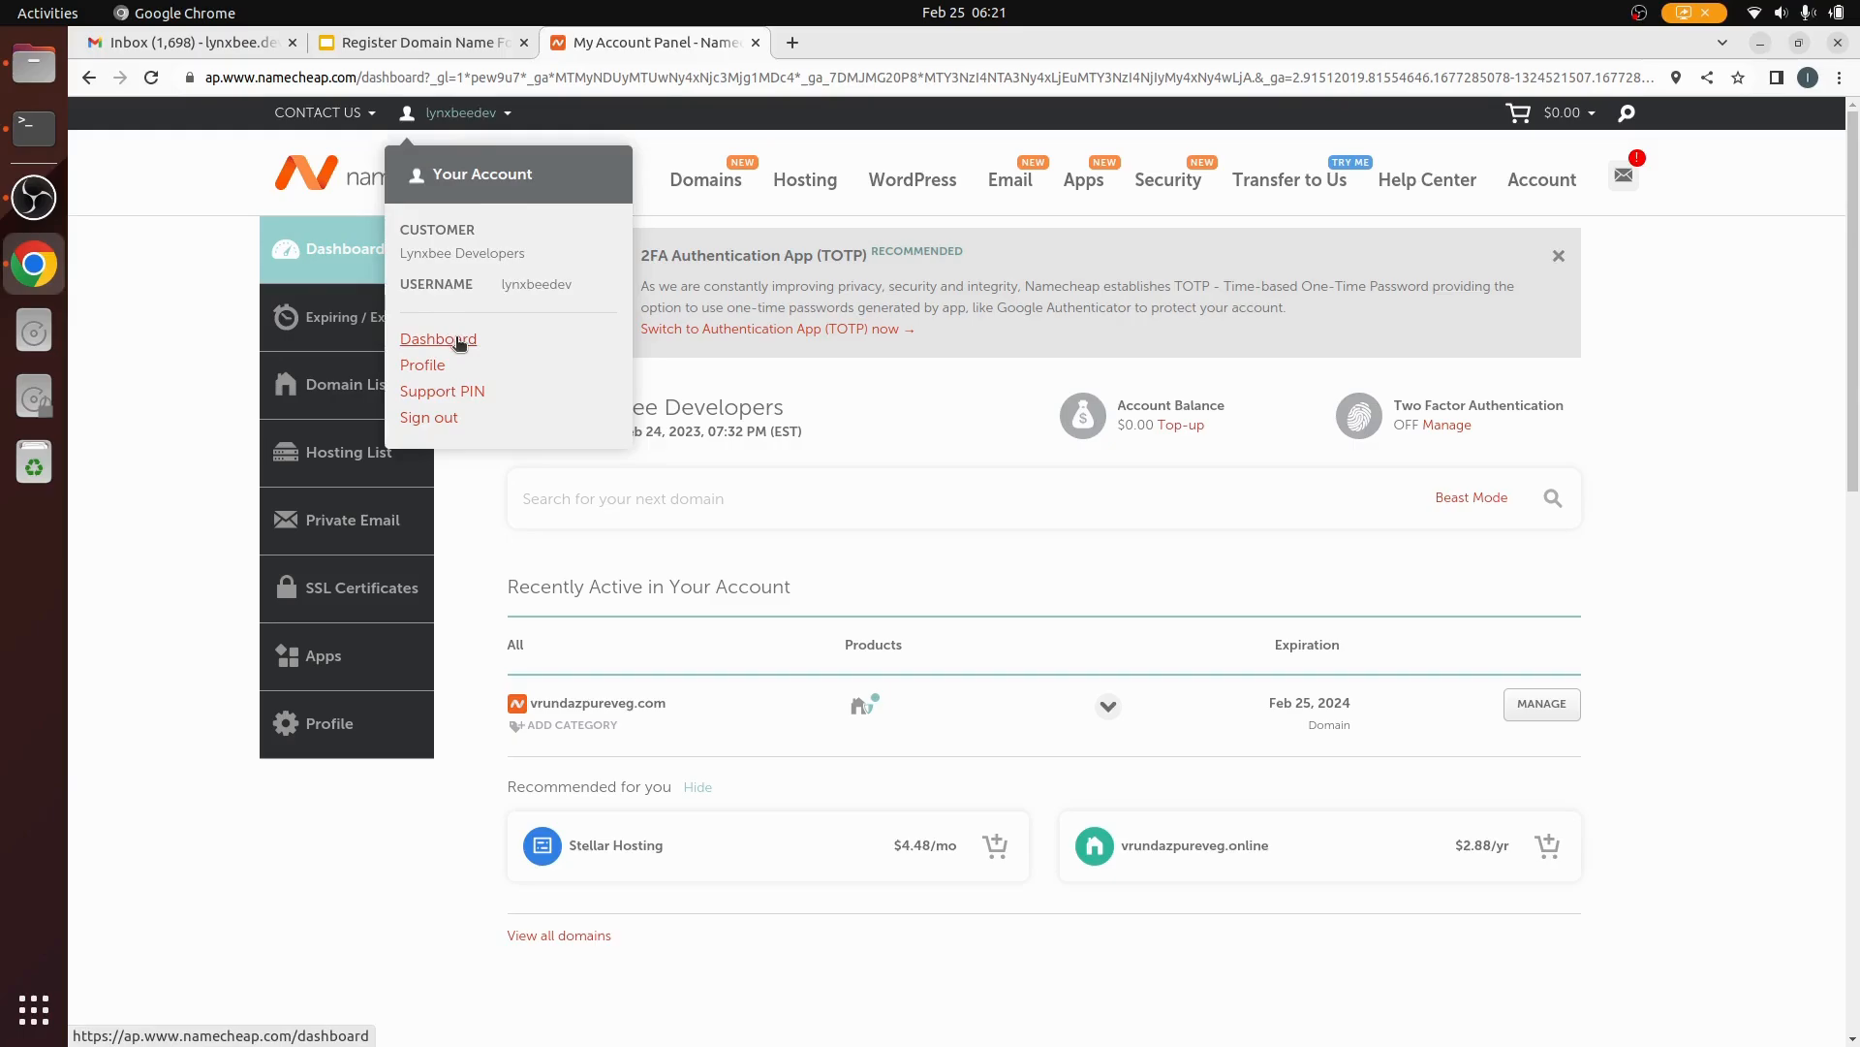
pyautogui.click(457, 339)
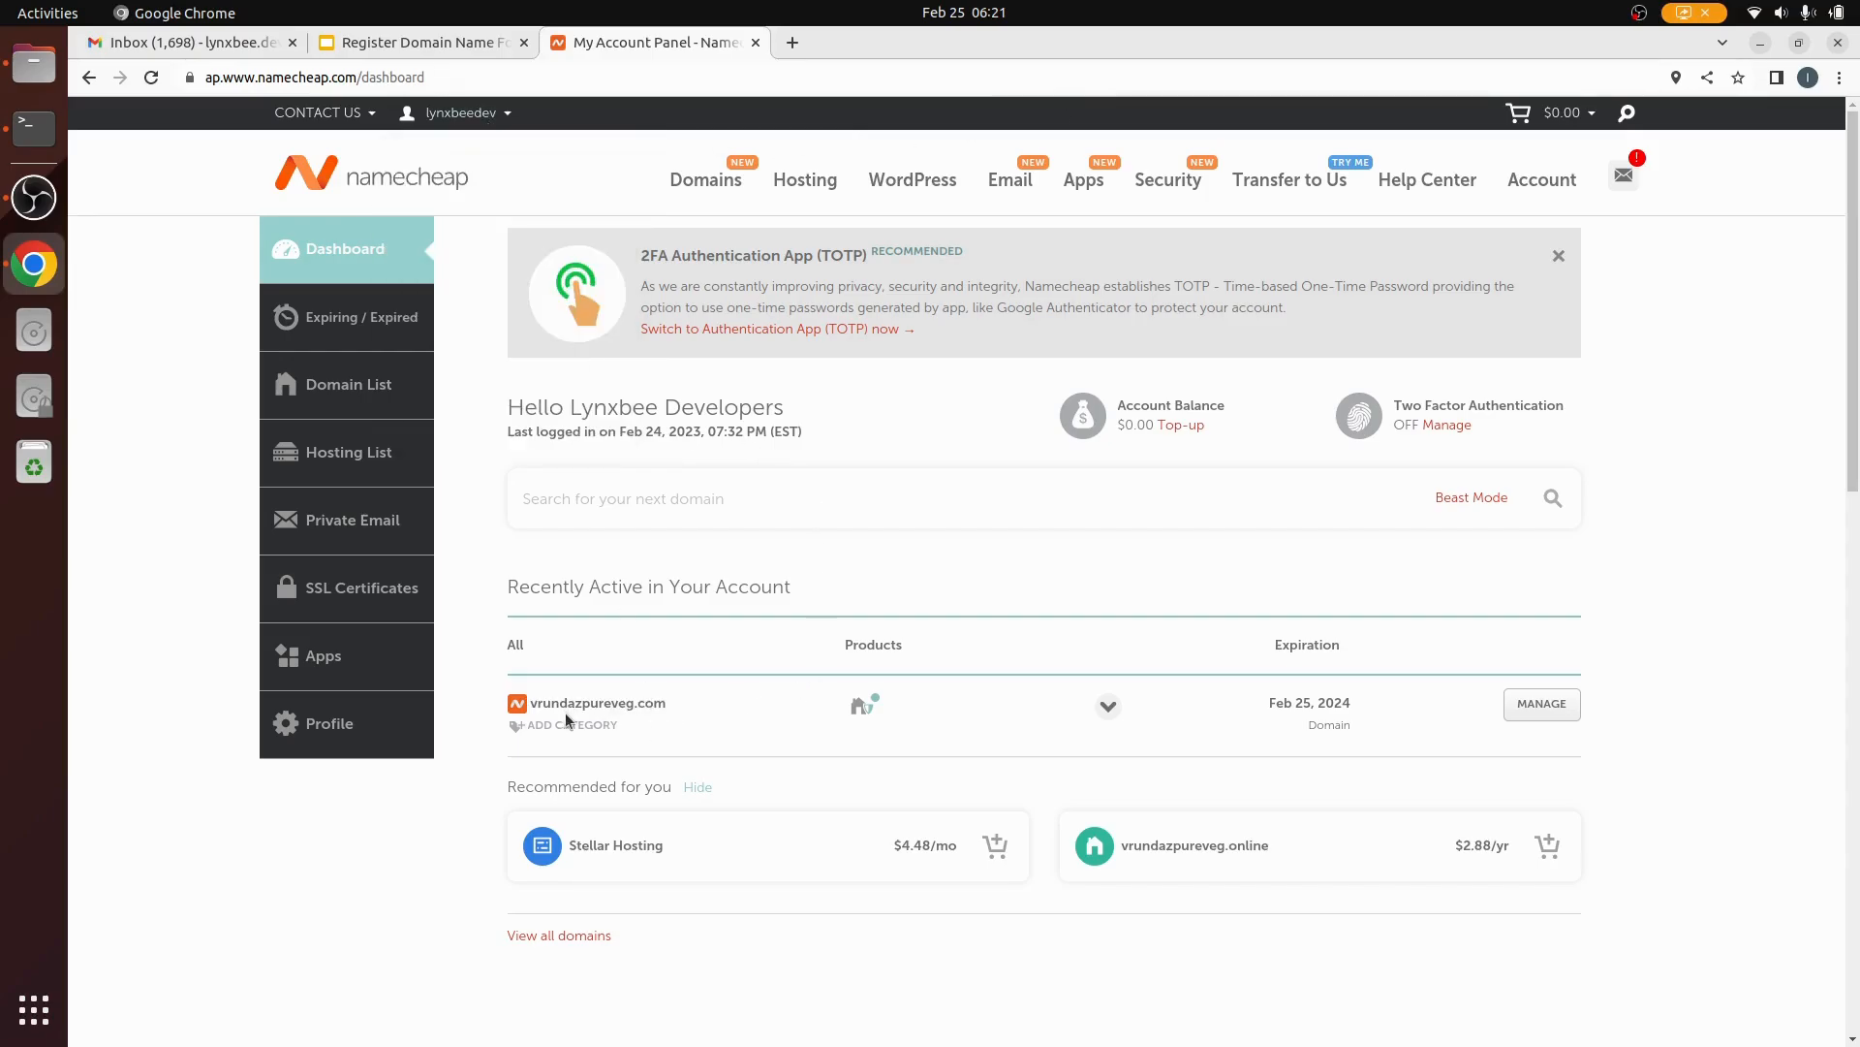
# Step: Switch off Auto-Renew for vrundazpureveg.com and its Domain Privacy, confirming with Yes
pyautogui.click(1109, 707)
pyautogui.scroll(-3, 890, 644)
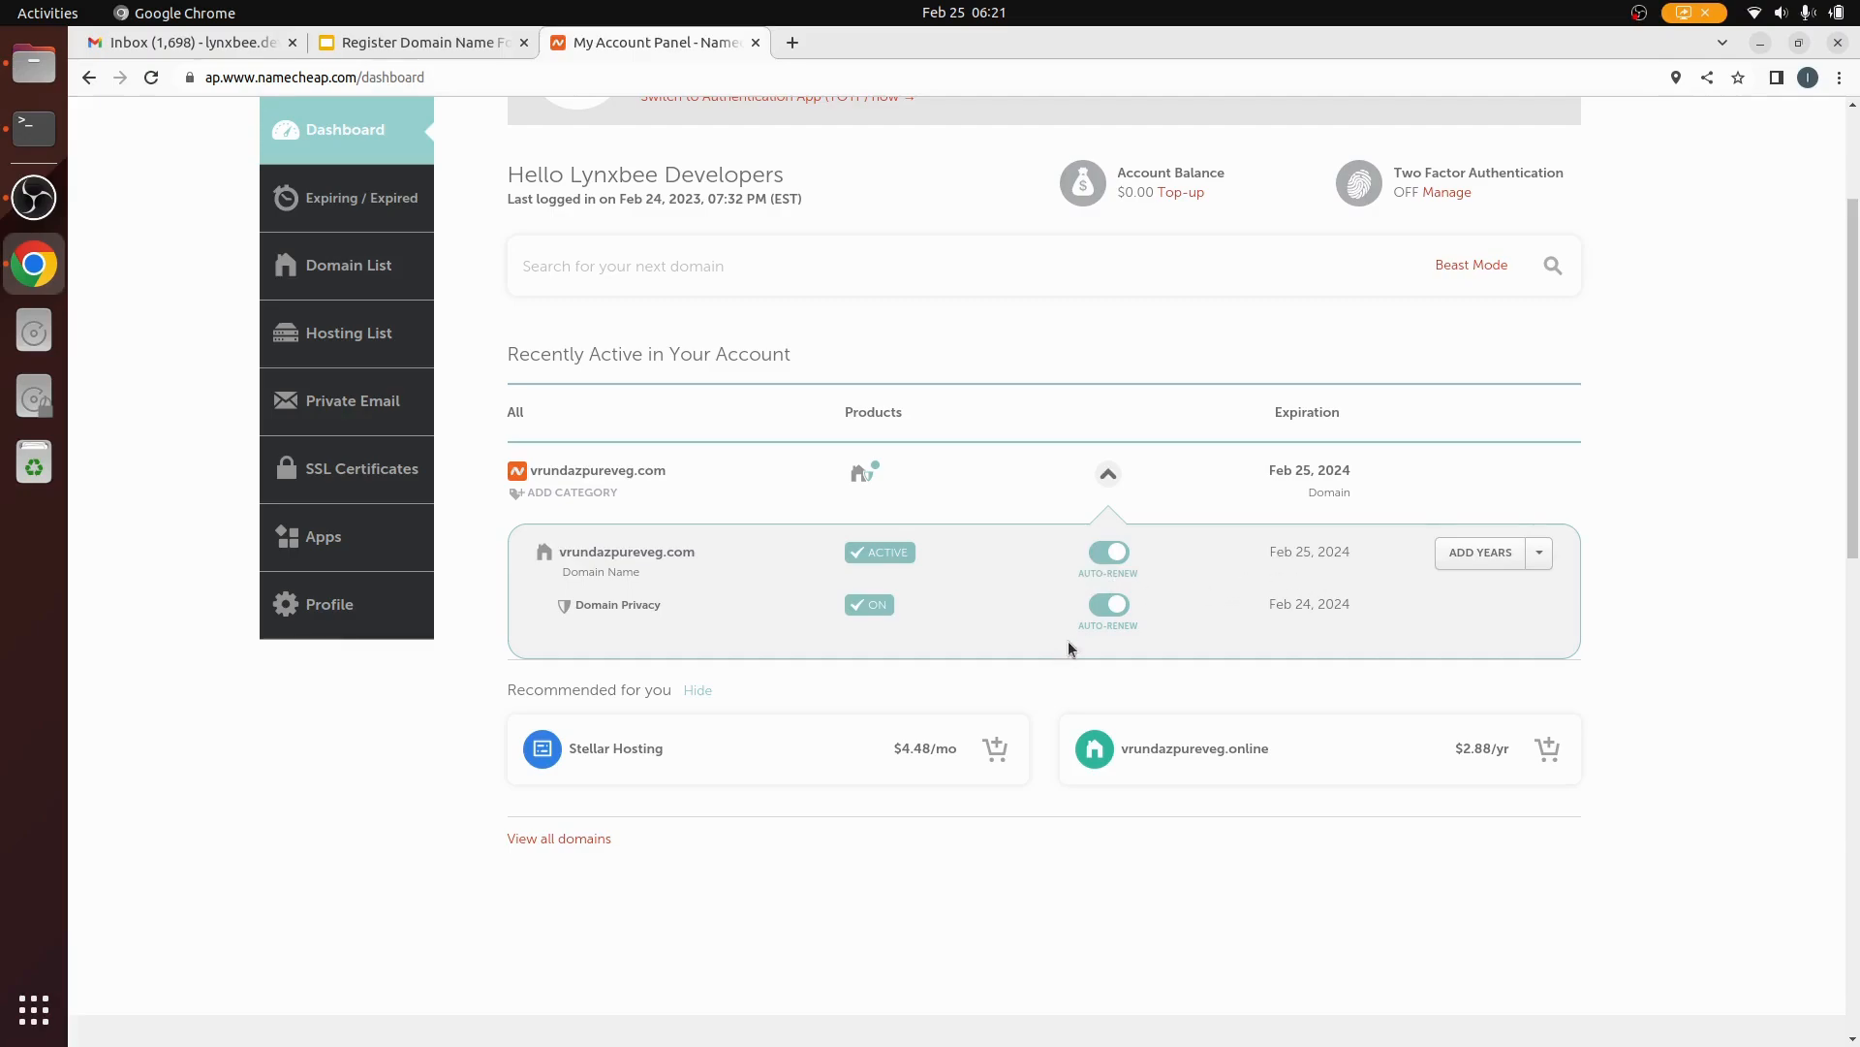
pyautogui.click(1097, 554)
pyautogui.click(1107, 605)
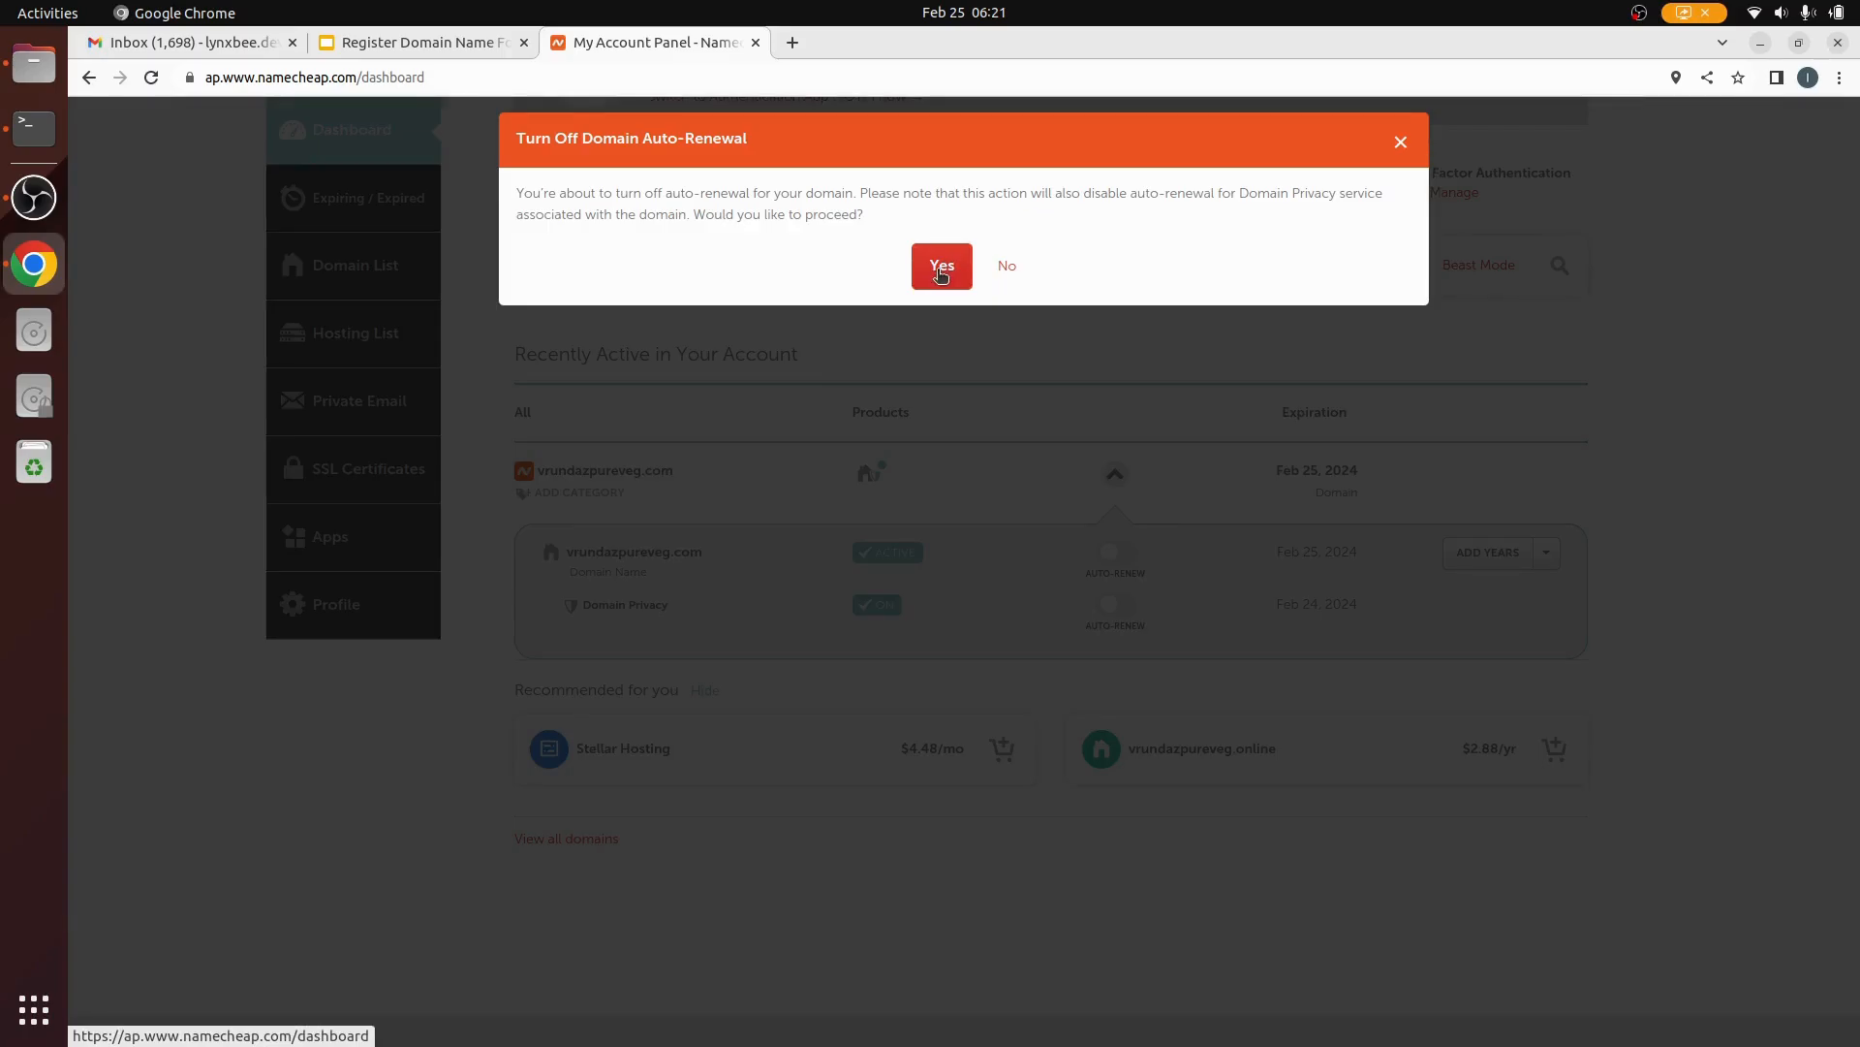
pyautogui.click(940, 274)
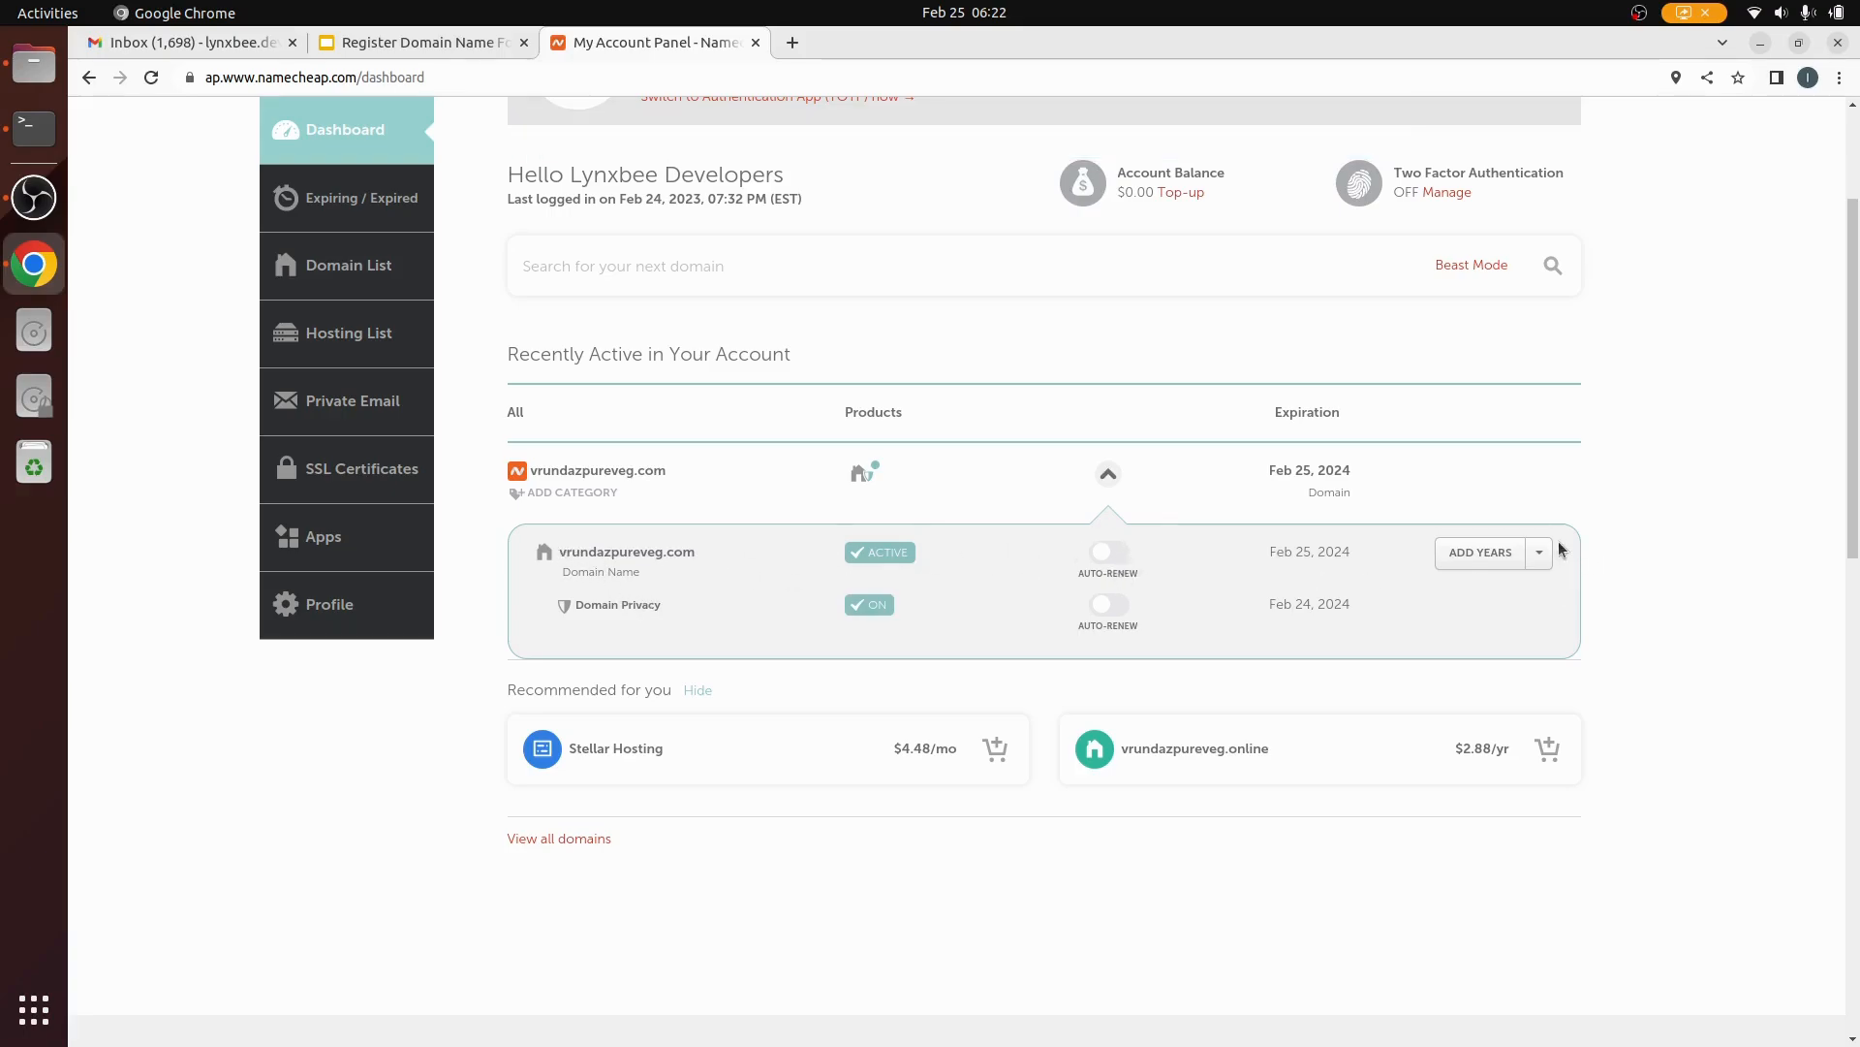
pyautogui.scroll(2, 1680, 676)
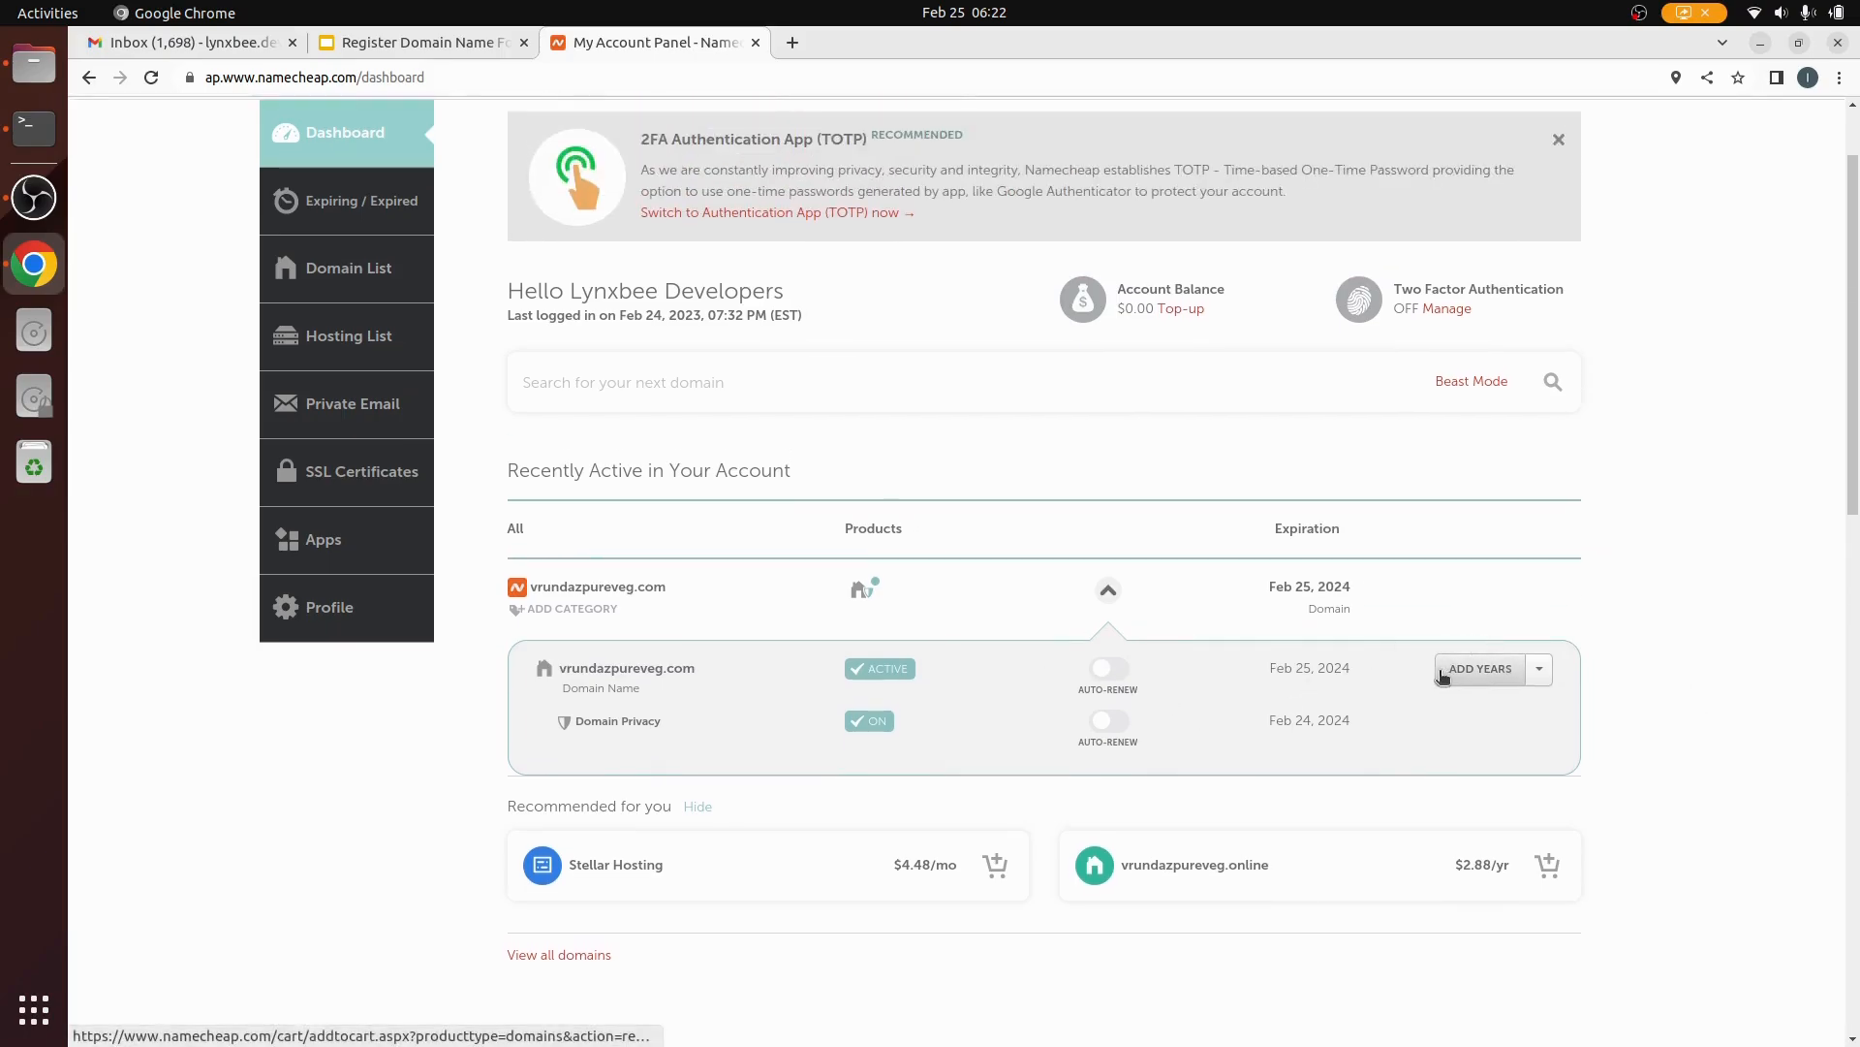
pyautogui.click(1108, 590)
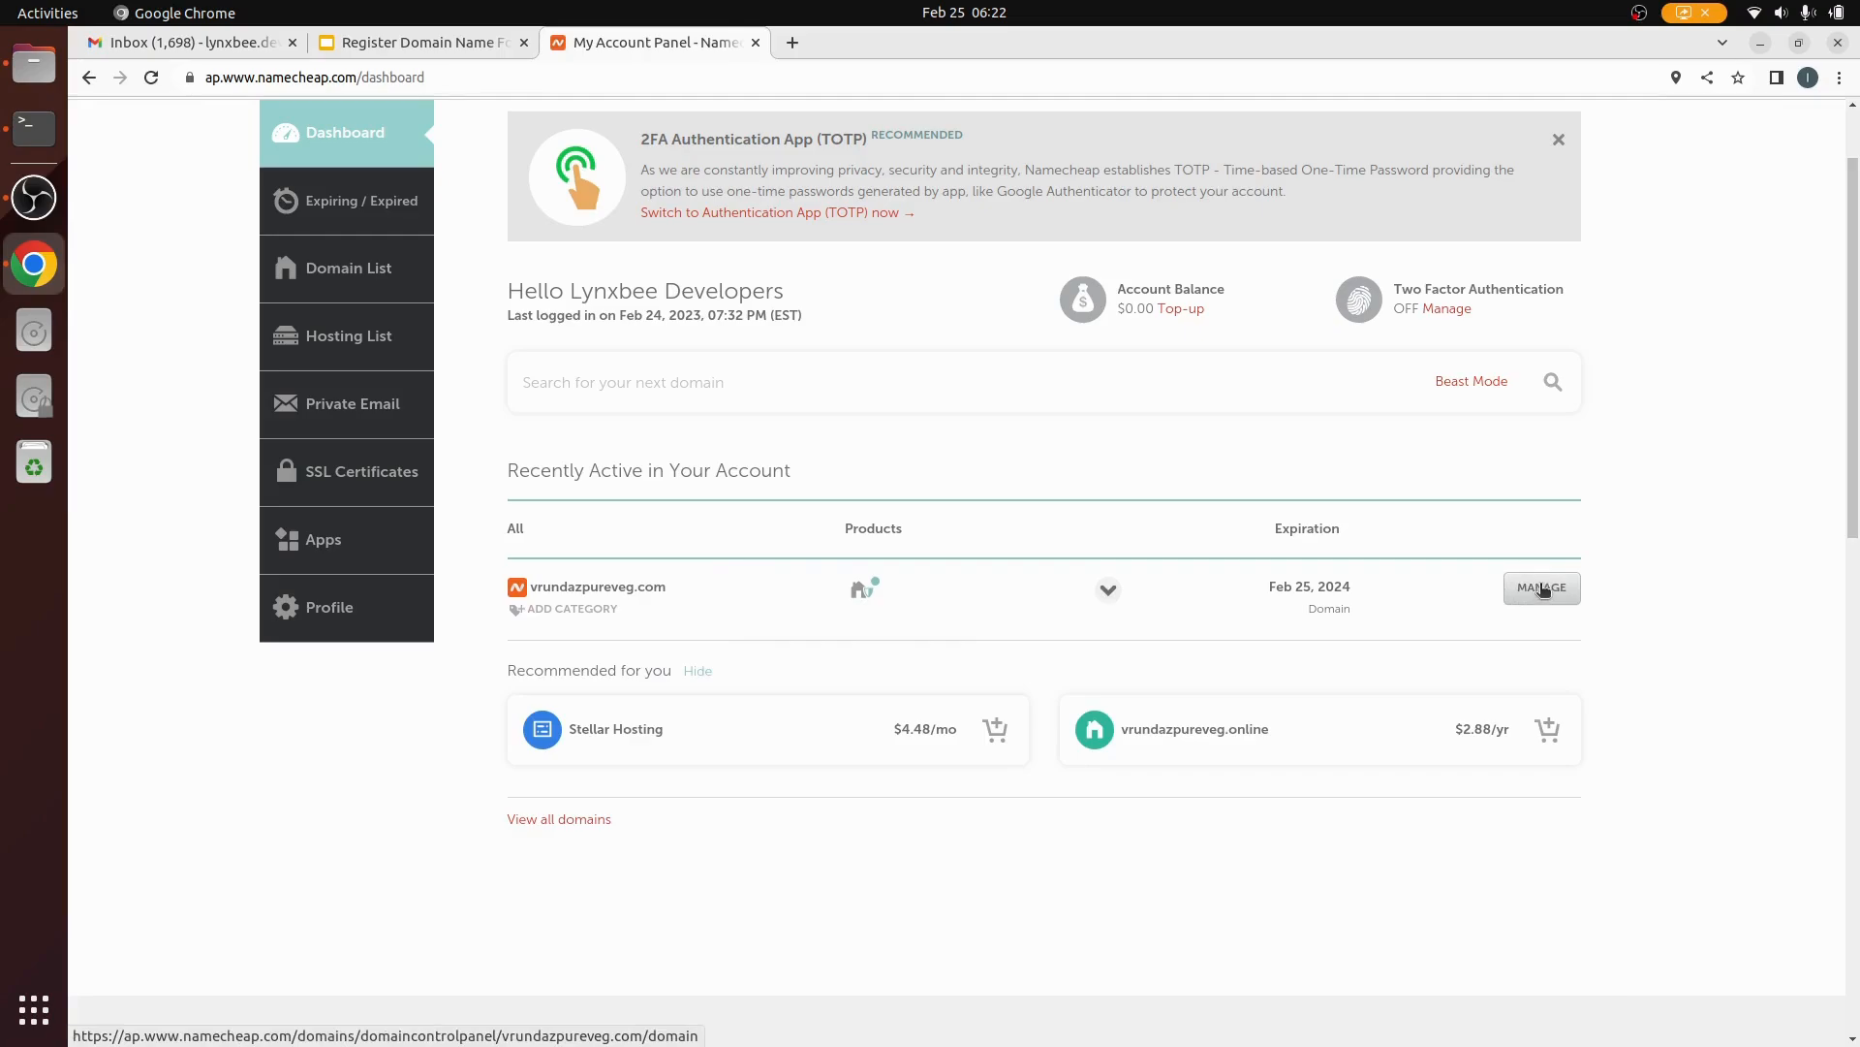
# Step: Open vrundazpureveg.com's Manage page and review its nameserver options, keeping Namecheap BasicDNS
pyautogui.click(1542, 589)
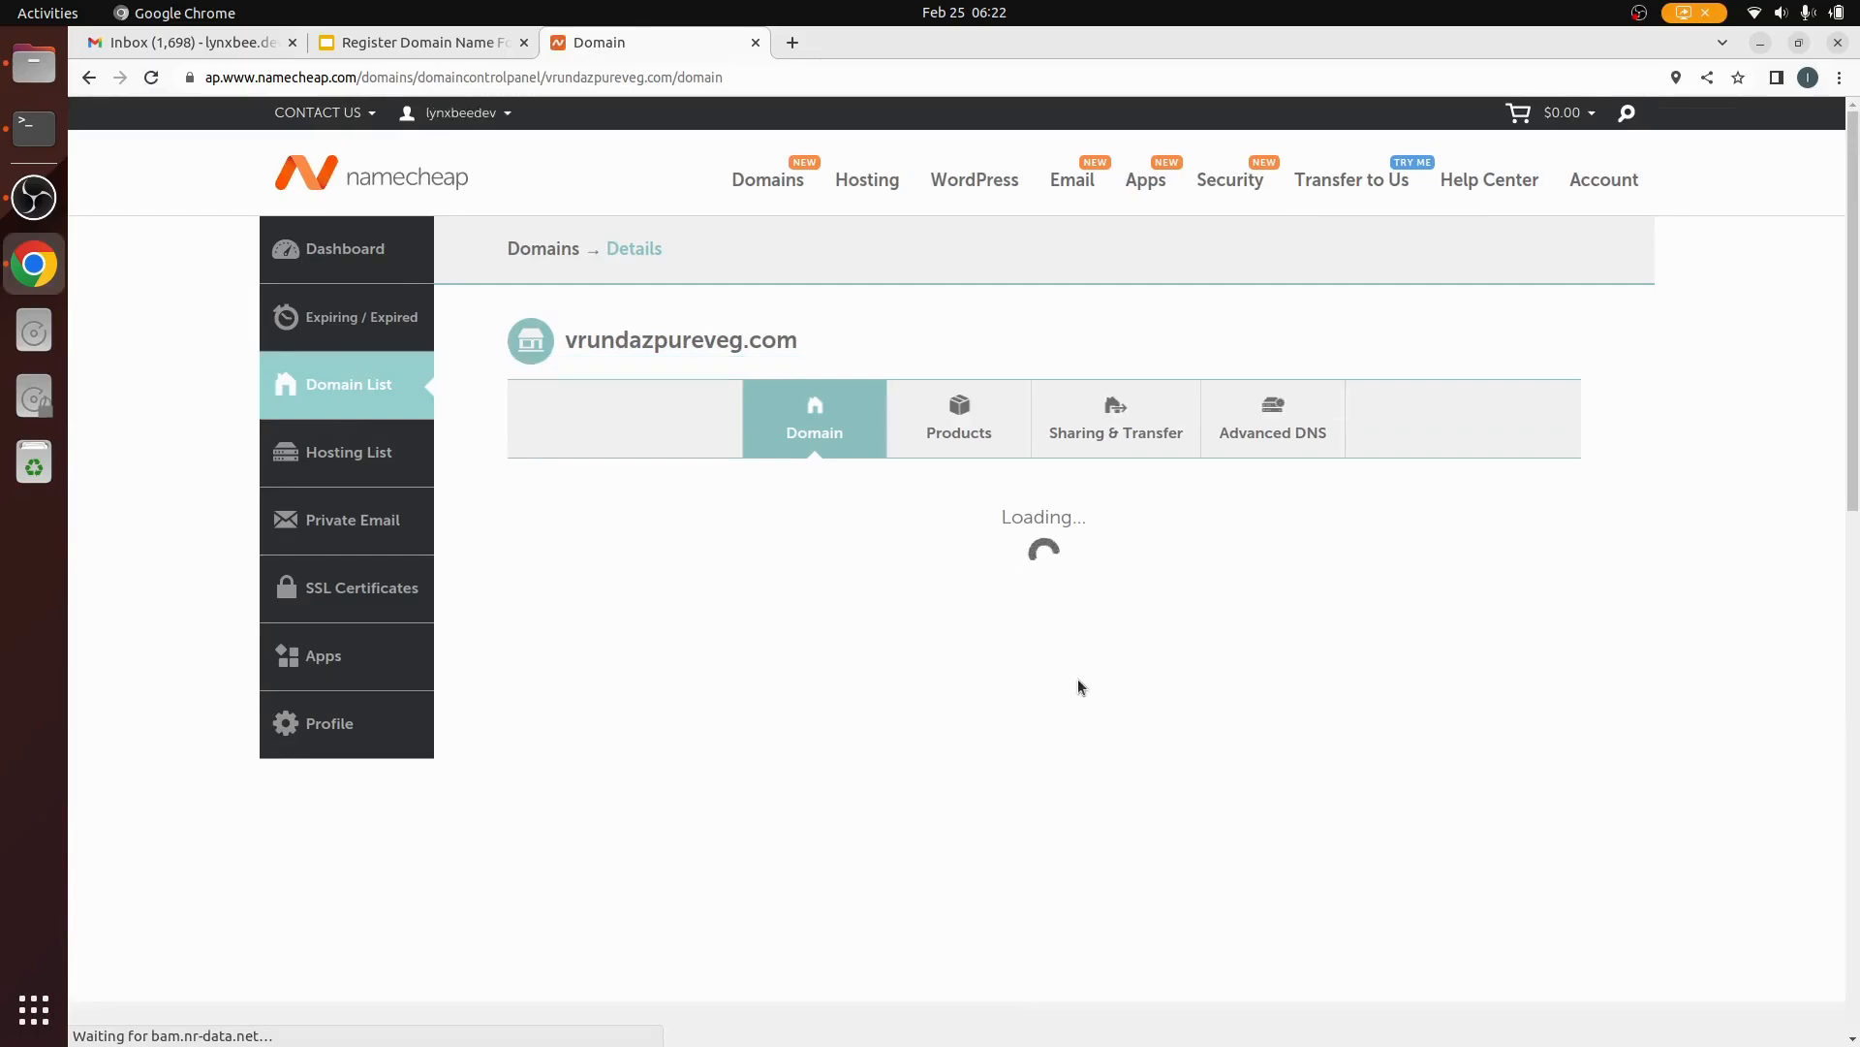
pyautogui.scroll(-2, 1078, 684)
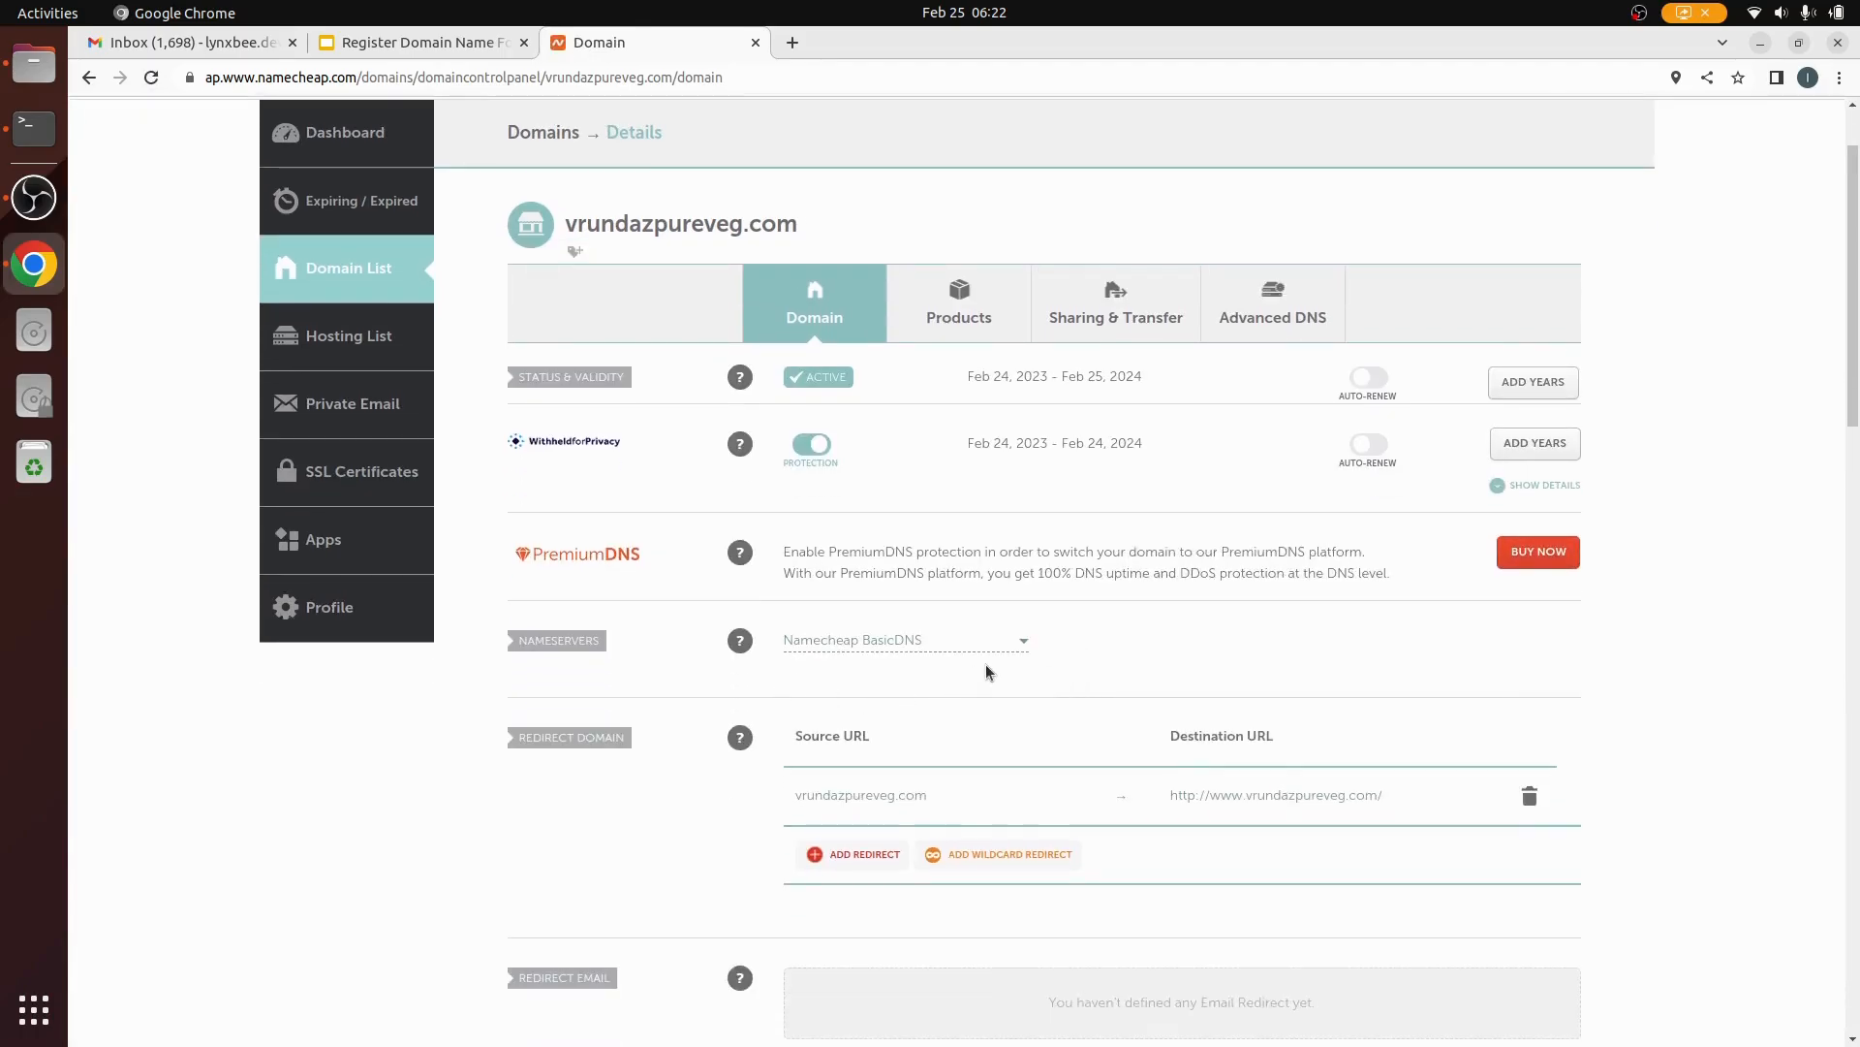
pyautogui.moveTo(739, 640)
pyautogui.click(1024, 645)
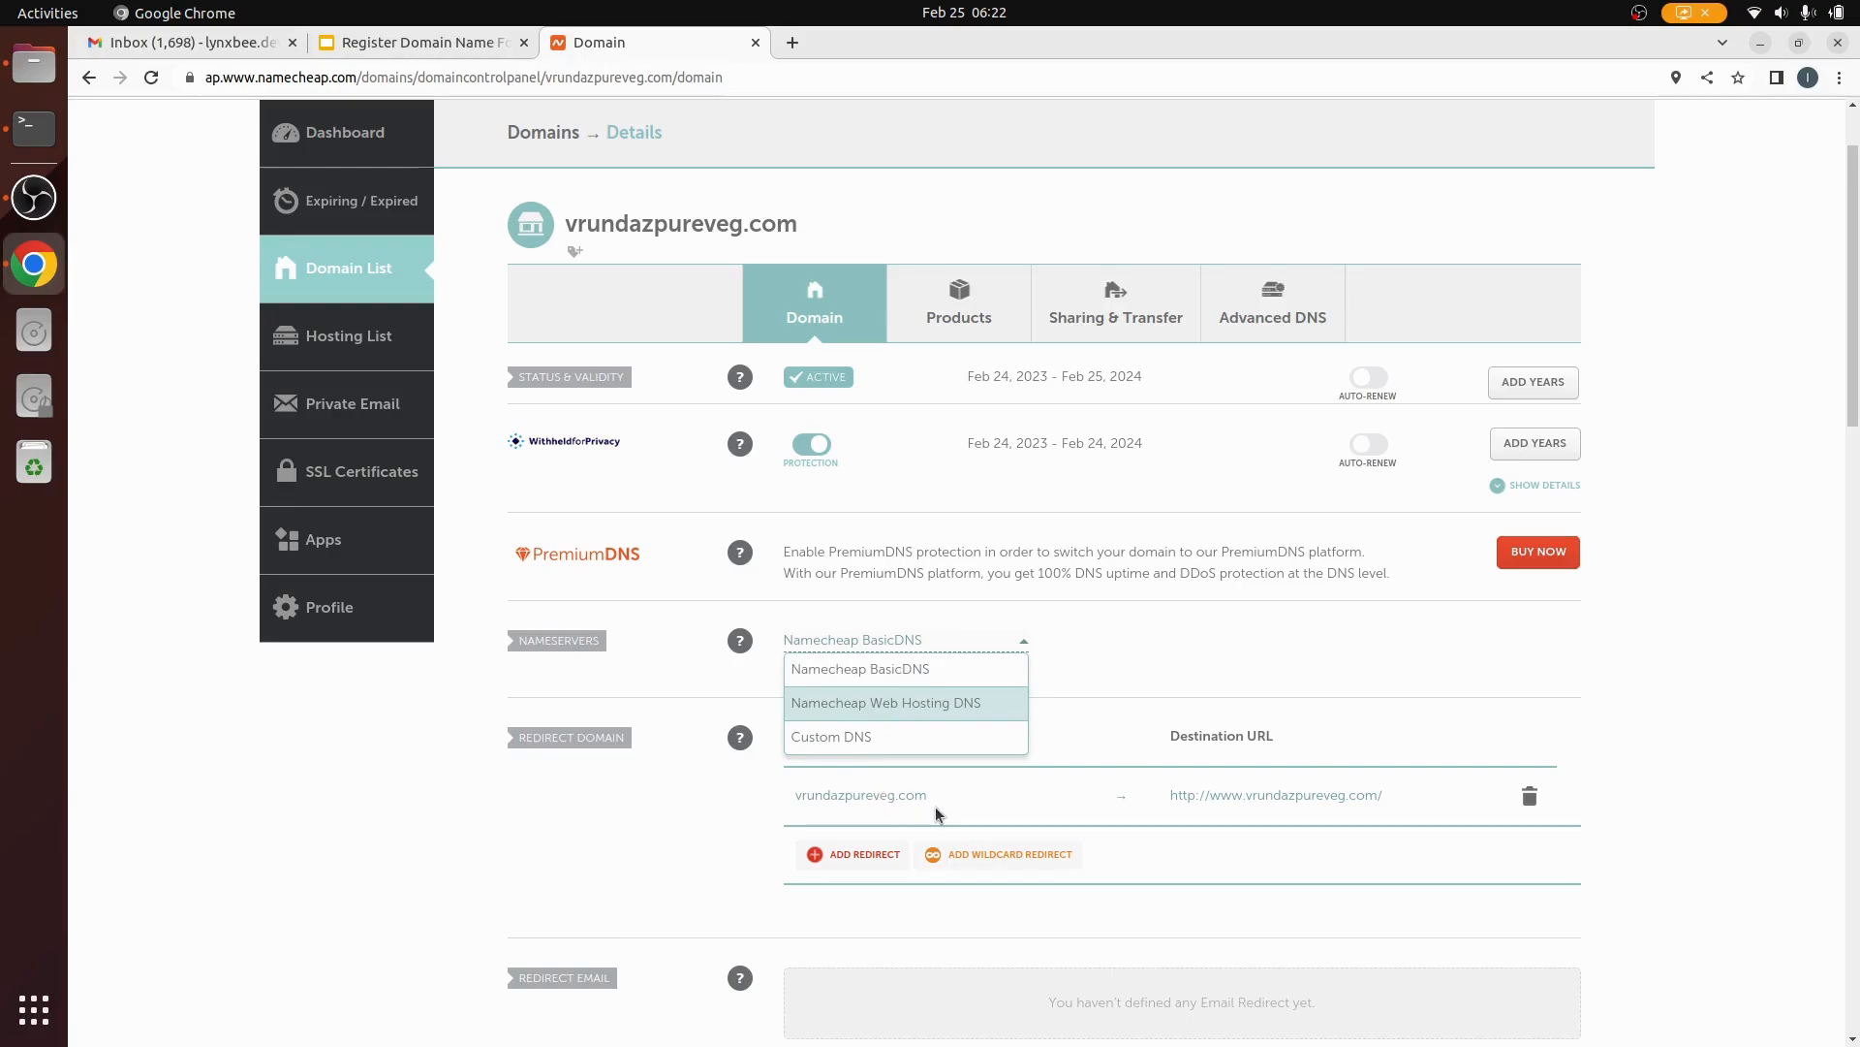
pyautogui.click(1098, 646)
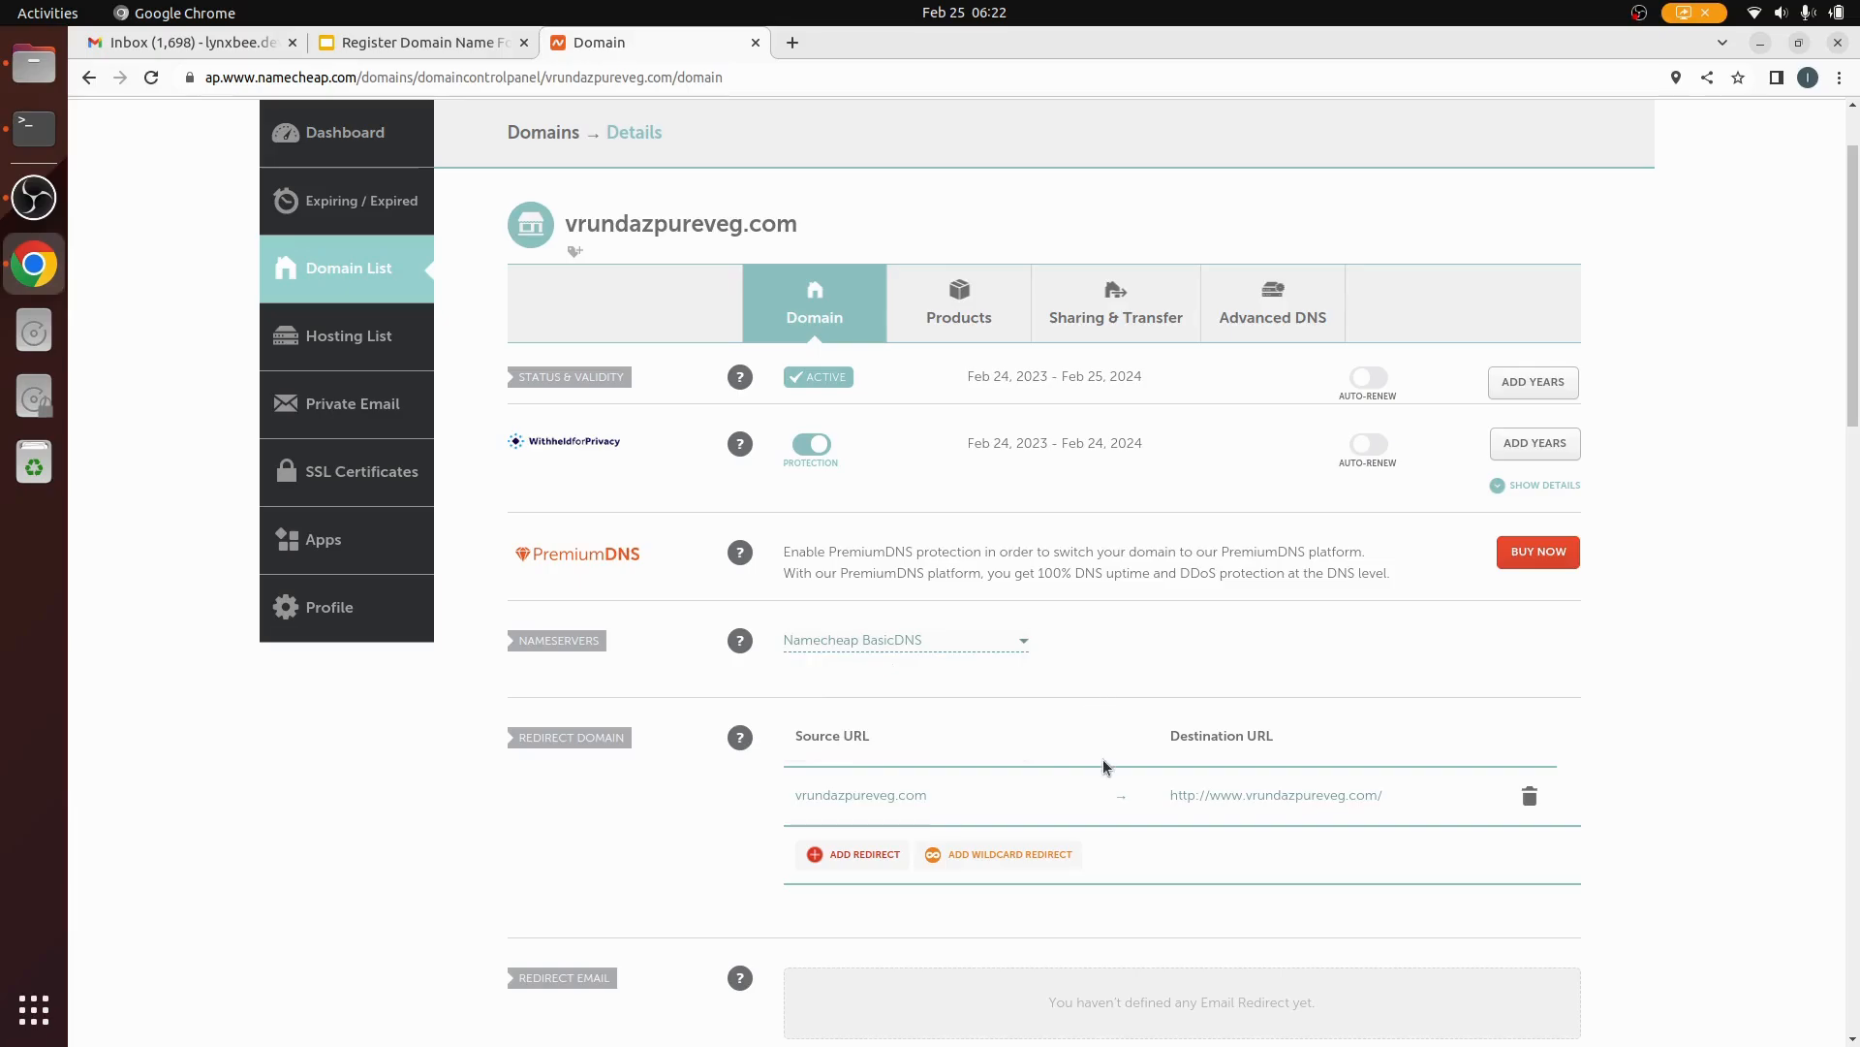
pyautogui.scroll(1, 1101, 759)
pyautogui.scroll(-4, 1101, 758)
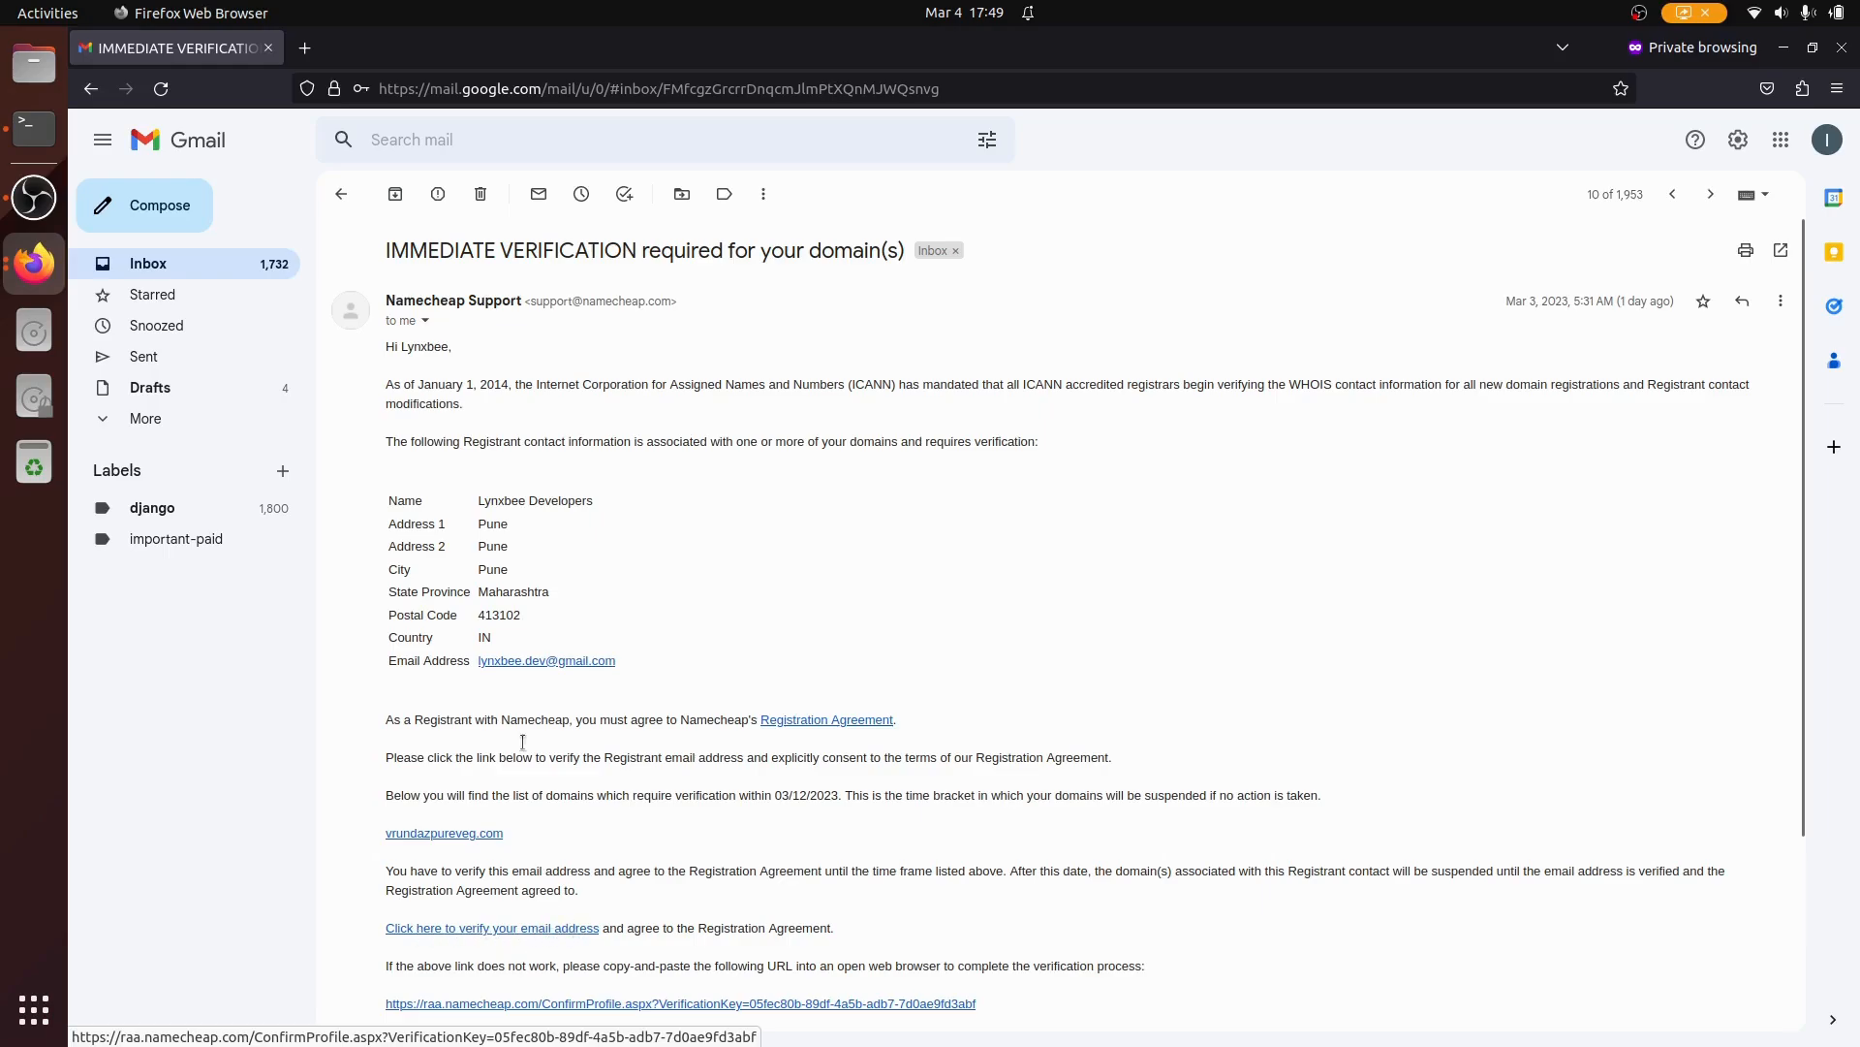
# Step: Read the ICANN requirement, then follow the 'Click here to verify your email address' link
pyautogui.moveTo(389, 383); pyautogui.dragTo(1053, 384)
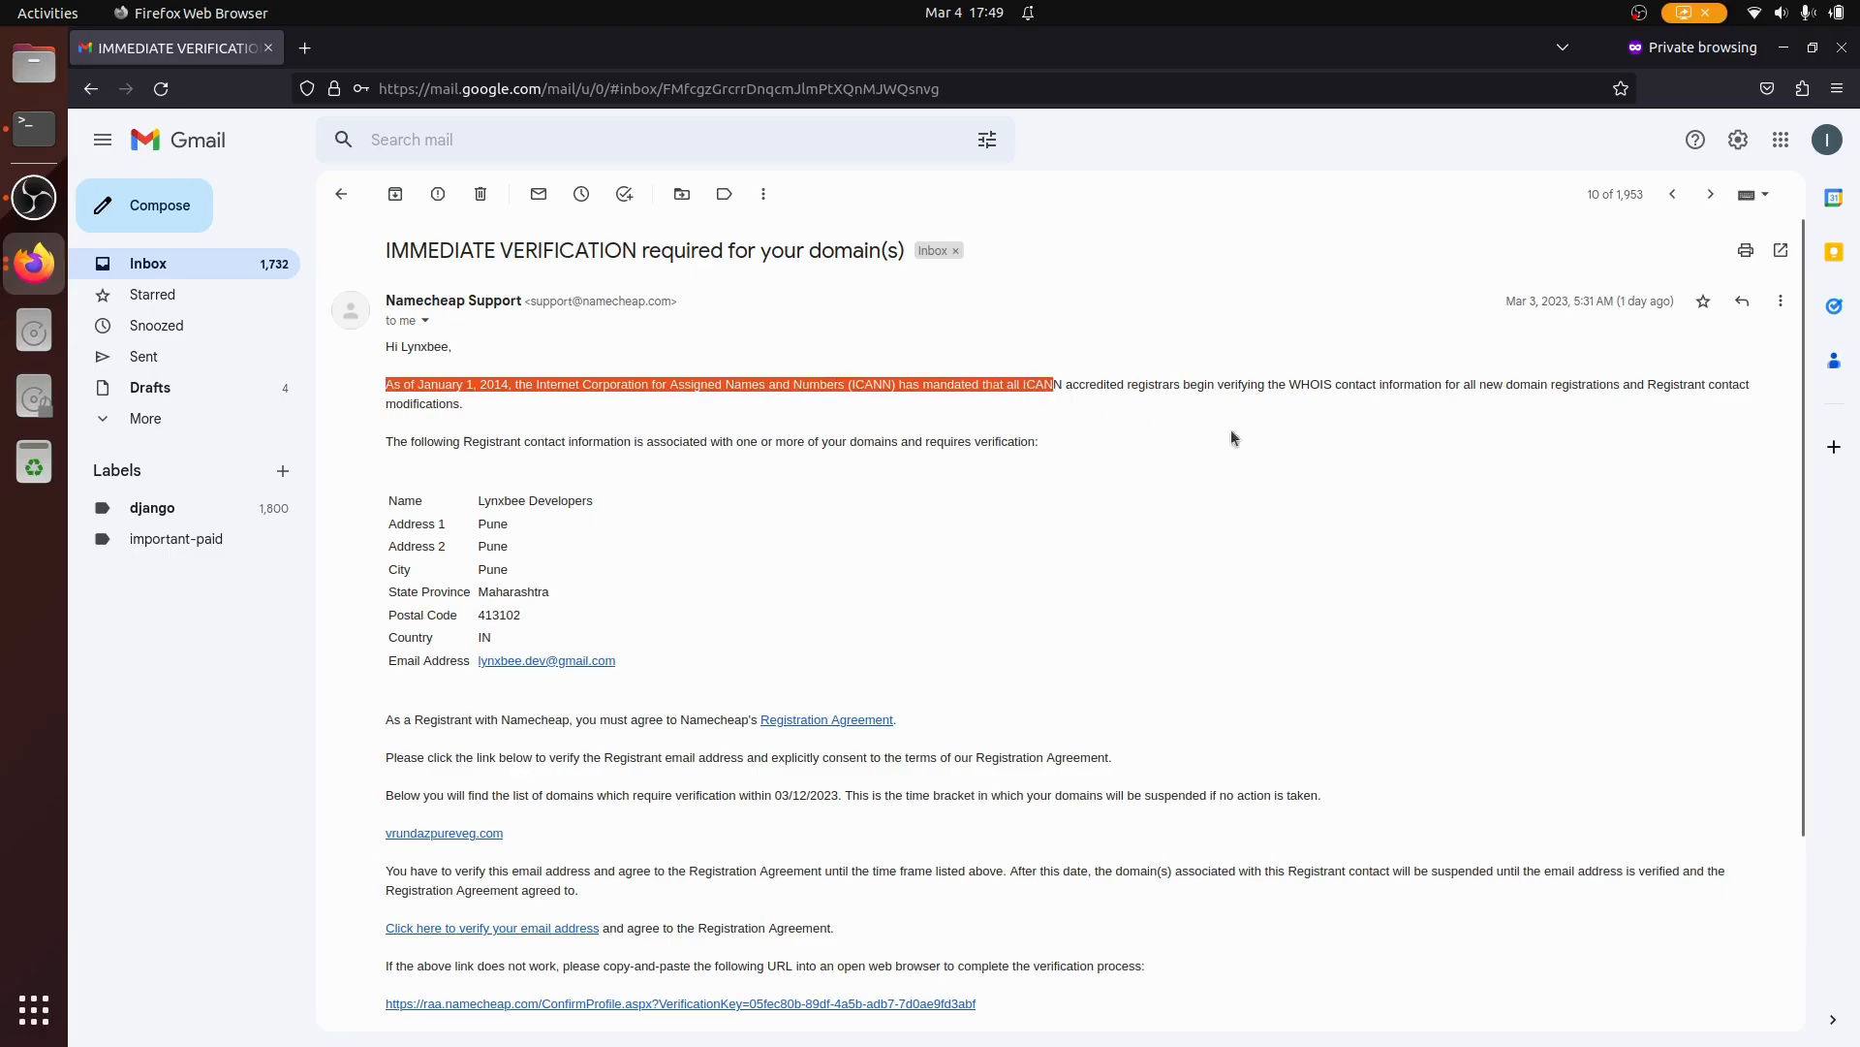
pyautogui.click(959, 872)
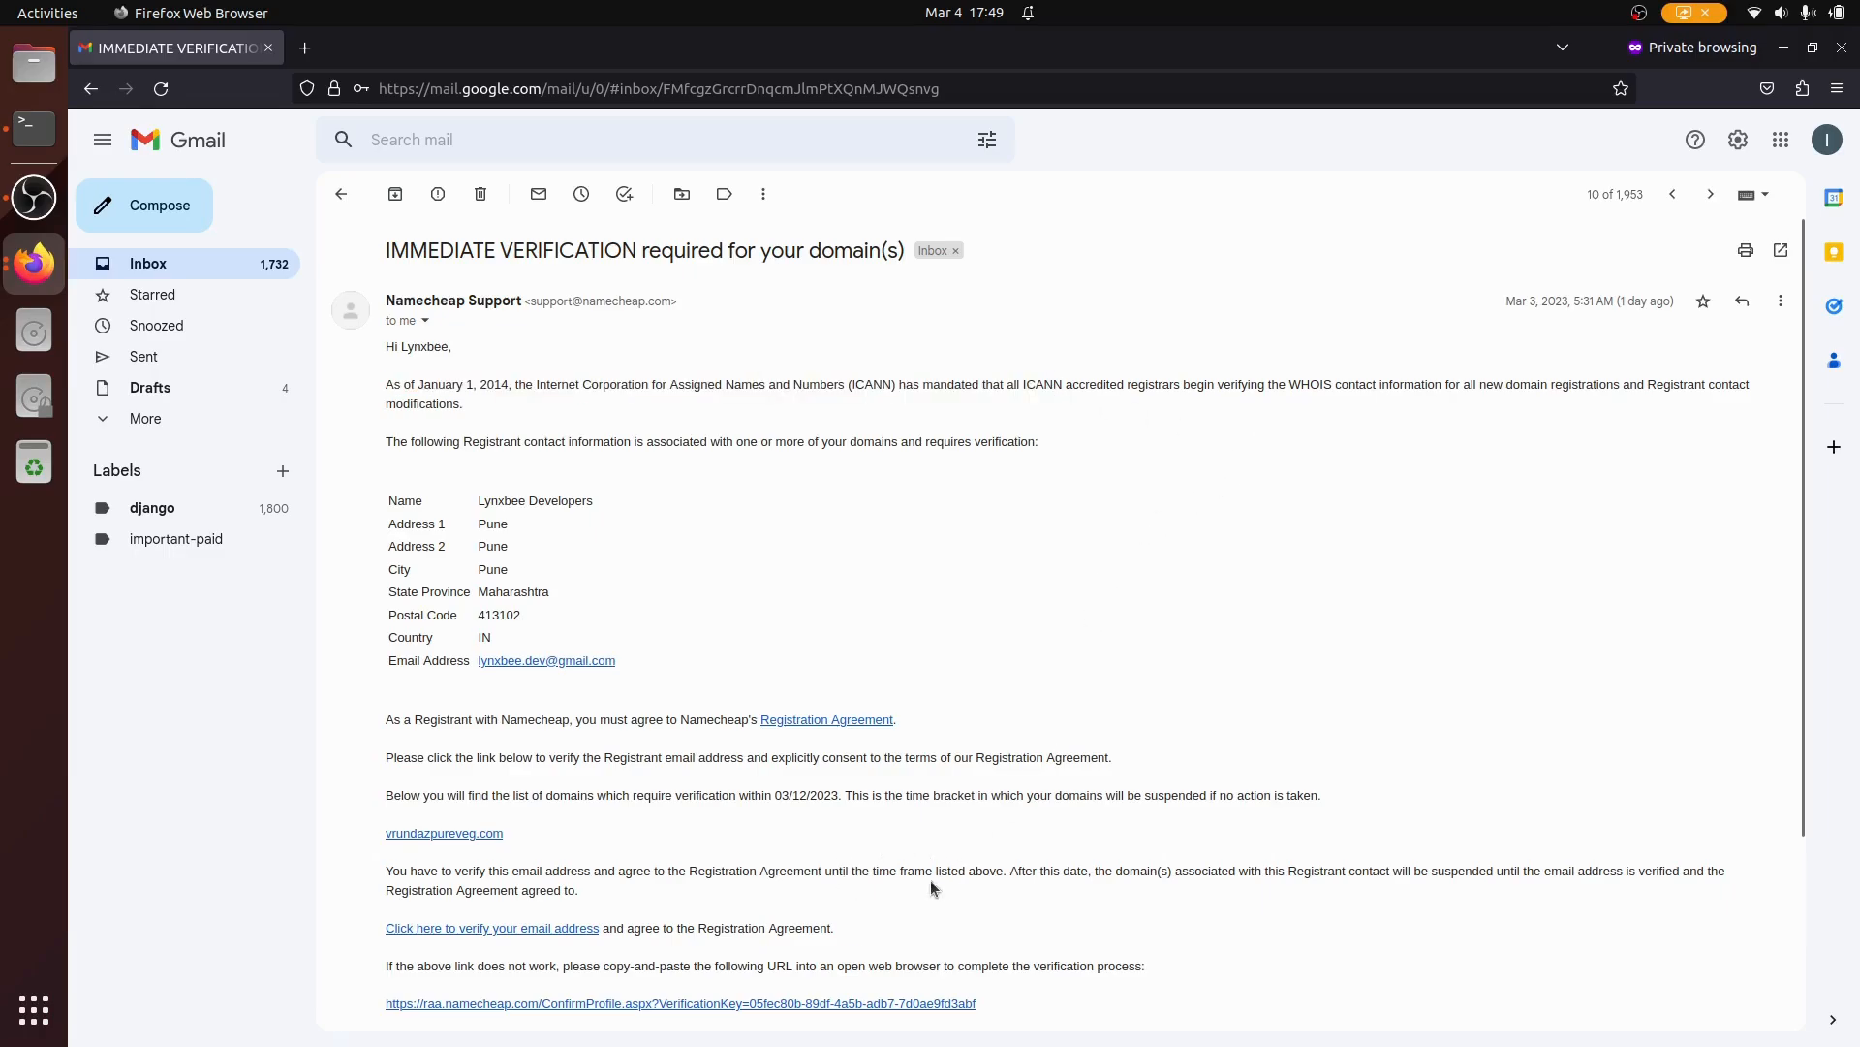
pyautogui.click(490, 929)
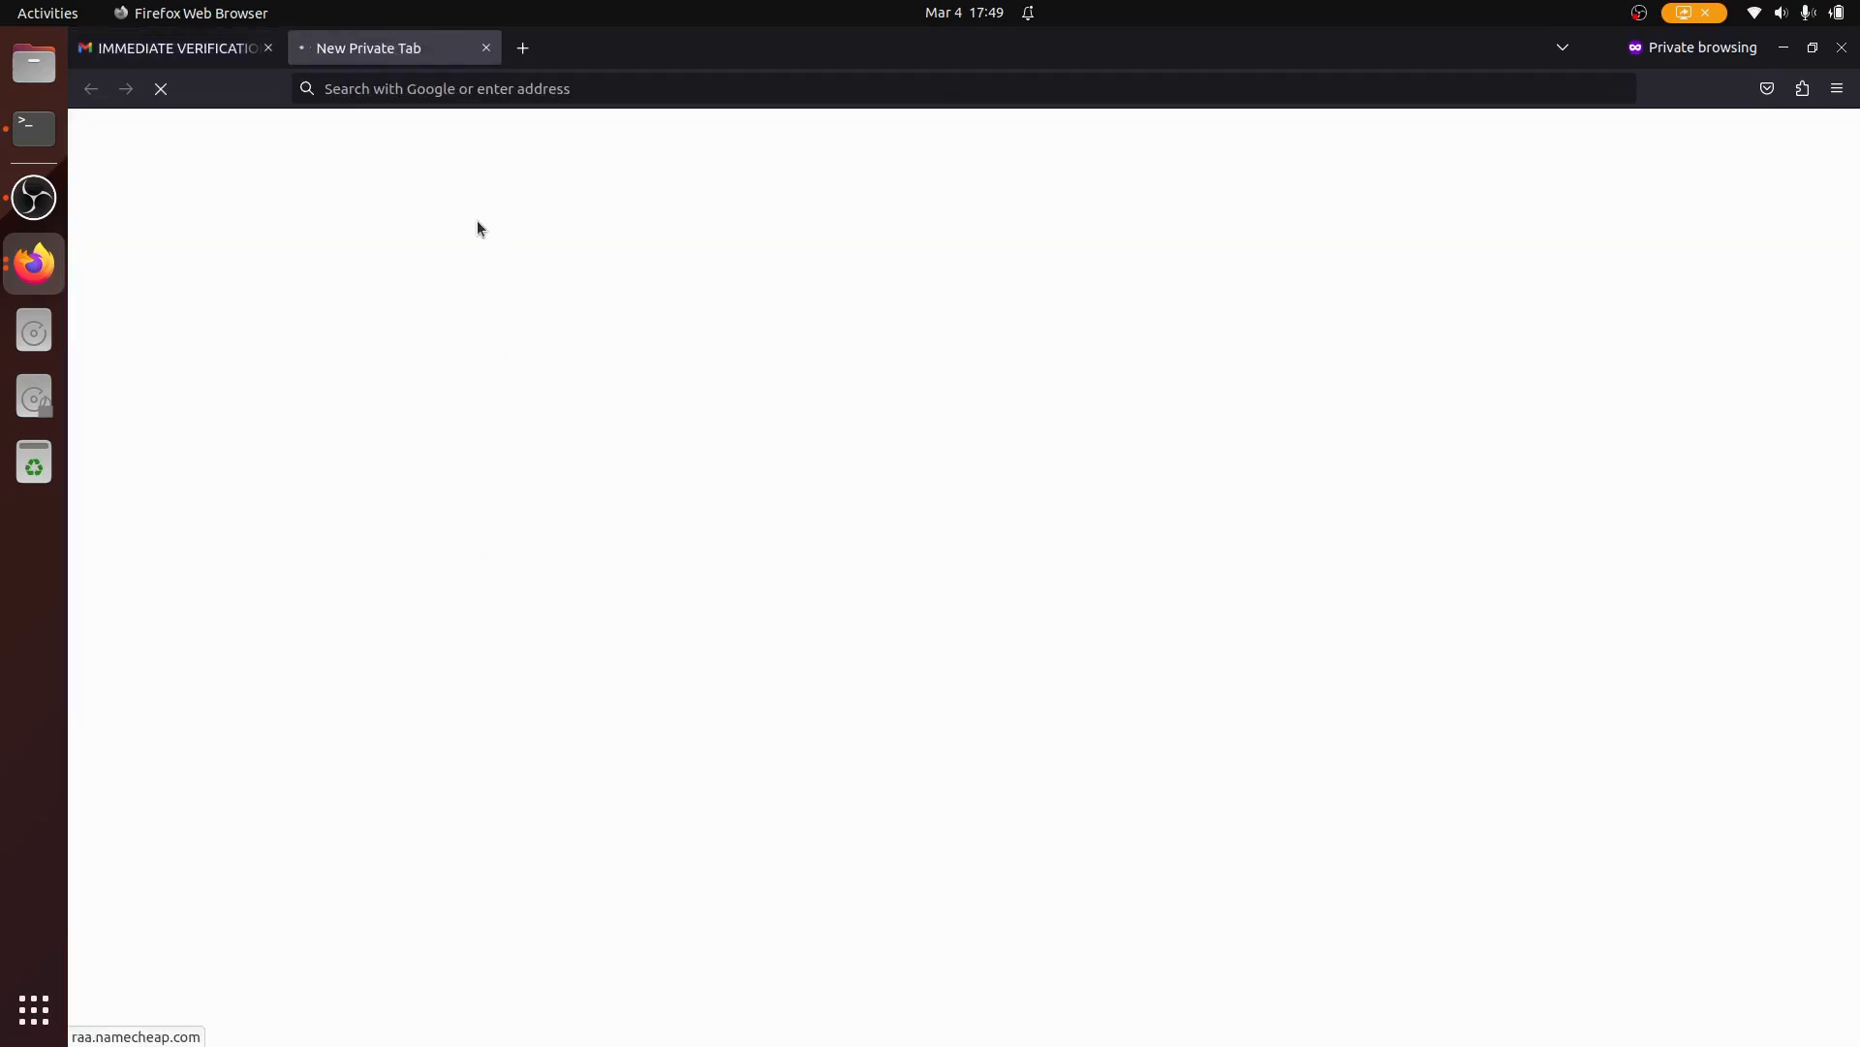